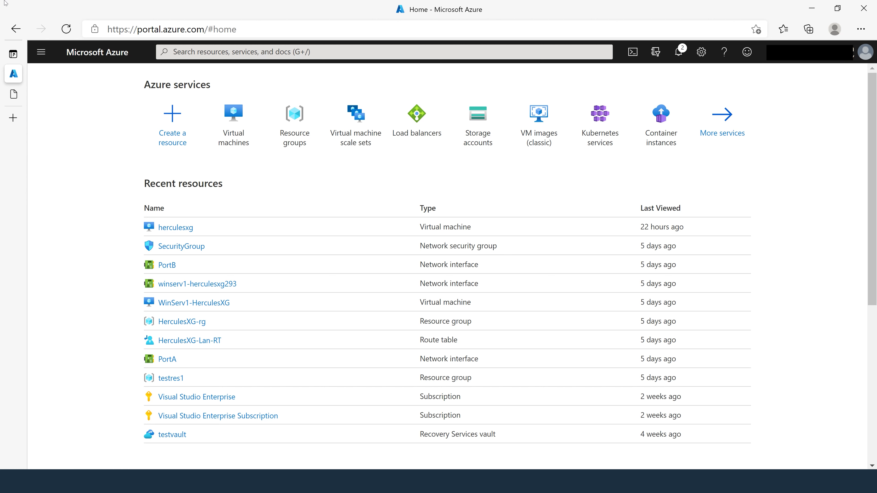
Search the portal for "virt", open the Virtual machines service and start creating a new virtual machine
key("g")
key("slash")
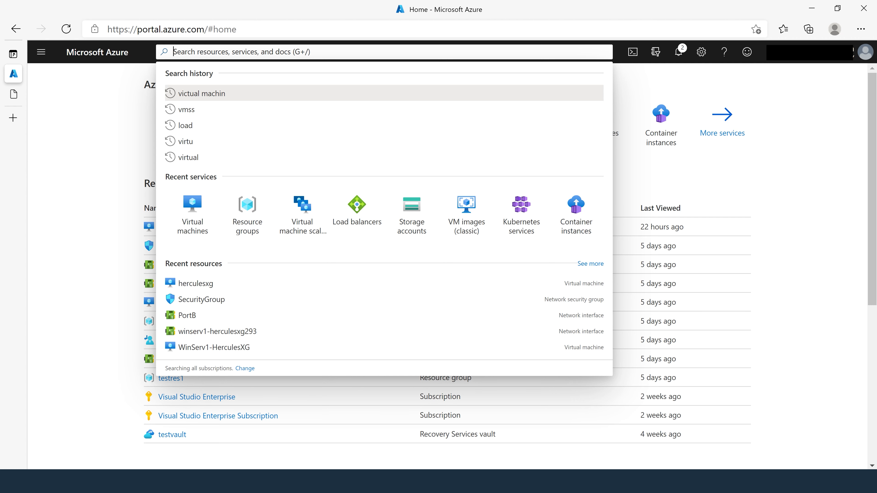
type("virt")
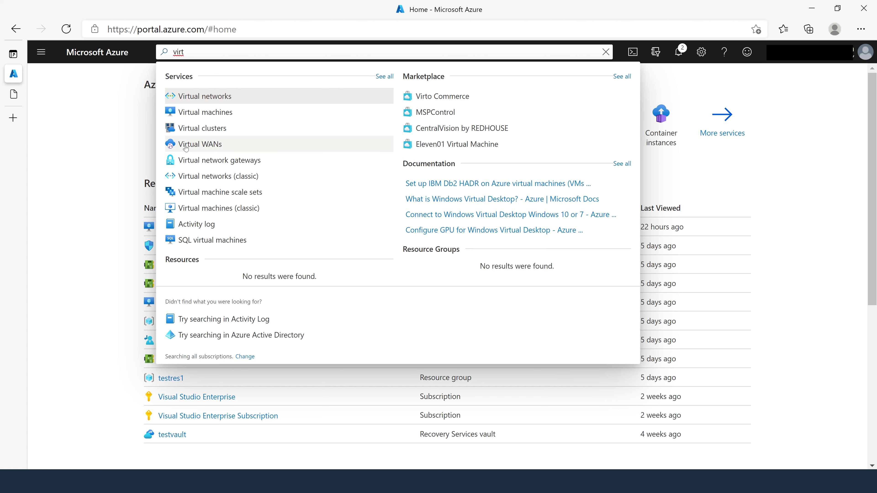
left_click(203, 114)
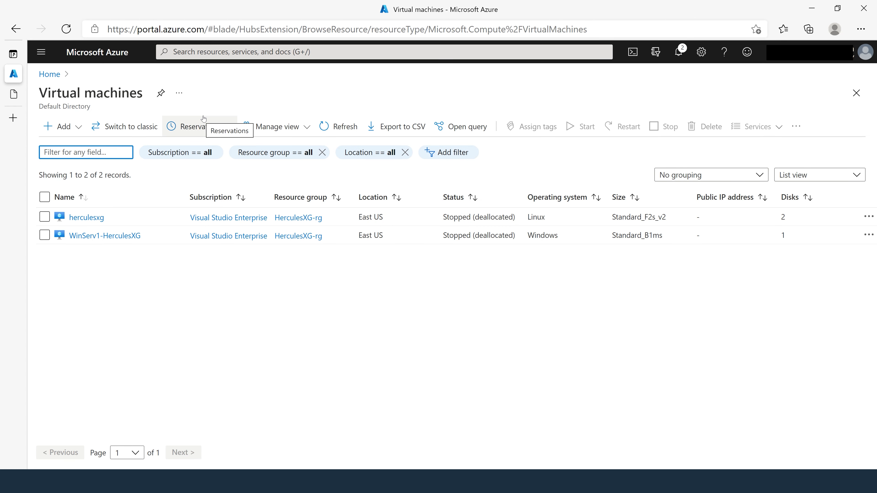
left_click(65, 131)
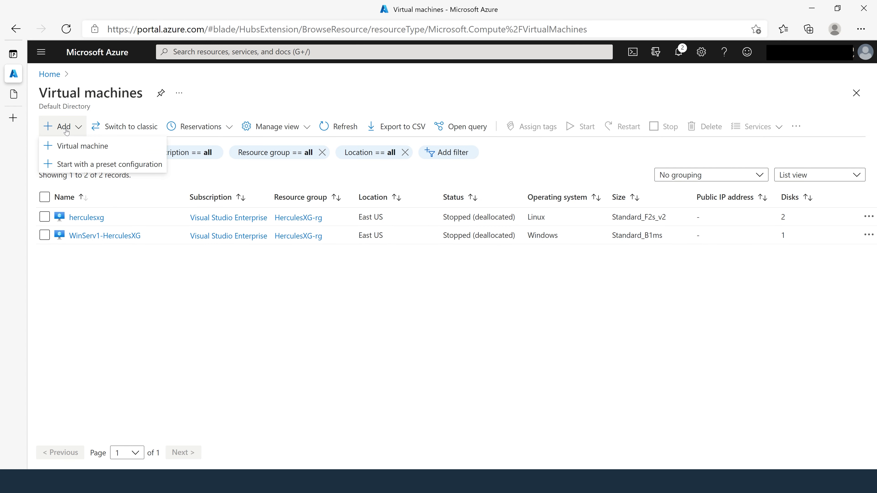
left_click(65, 145)
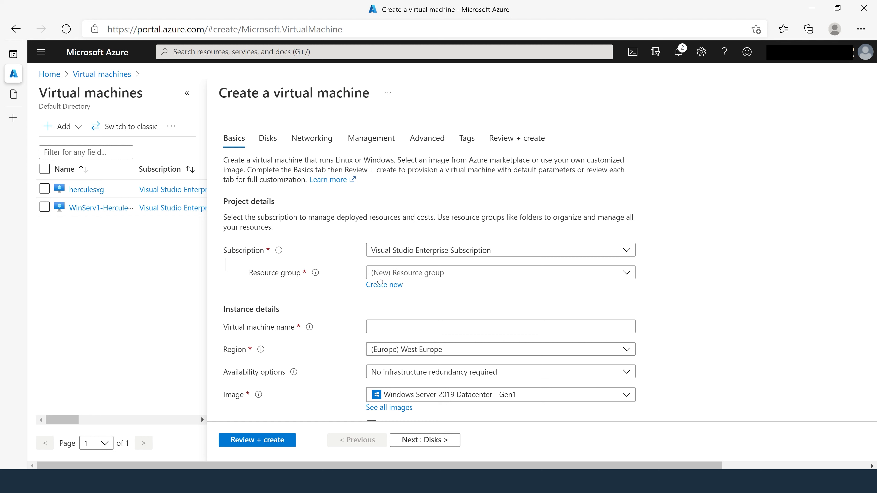
Create a new resource group named az104-08-rg01 for the virtual machine
left_click(409, 275)
left_click(409, 276)
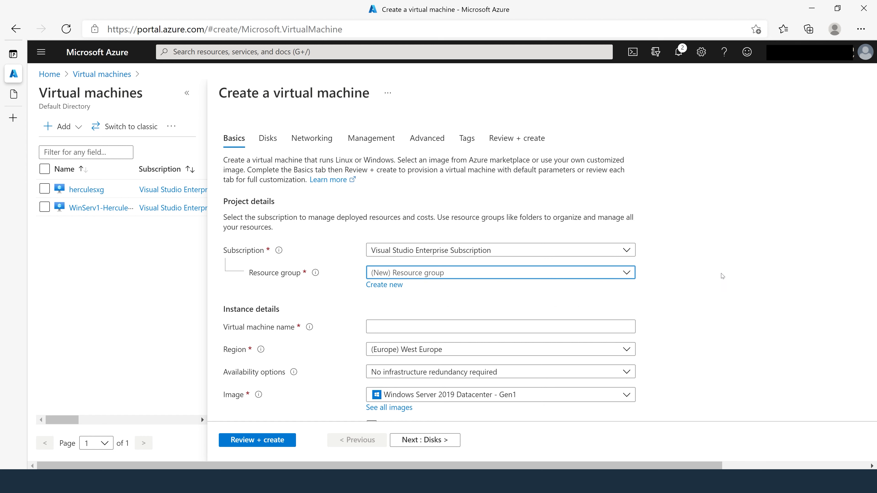
left_click(374, 285)
type("az104-08")
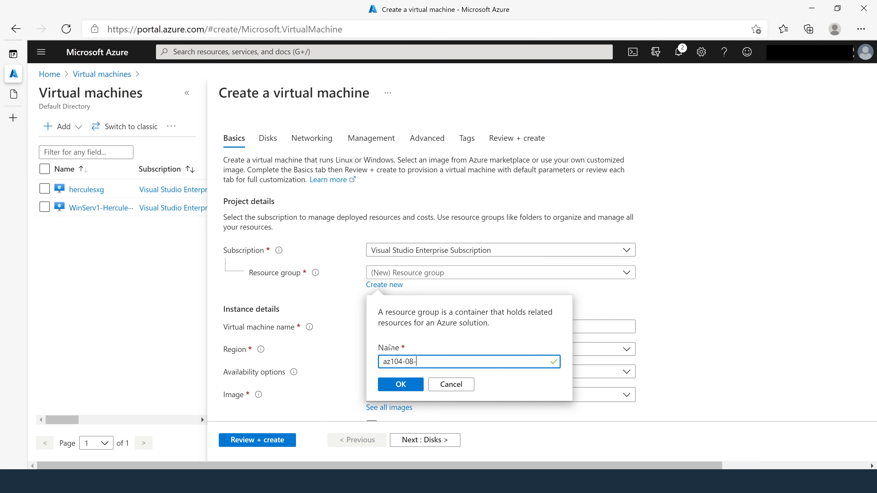
type("-rg01")
left_click(401, 385)
Name the virtual machine az104-08-vm0 and set its region to (US) East US
scroll(748, 294, "down", 2)
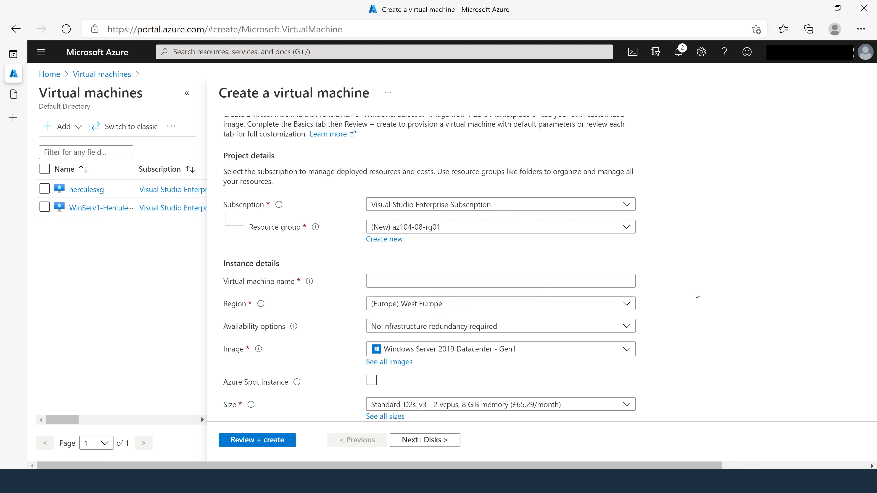
left_click(397, 236)
type("az104")
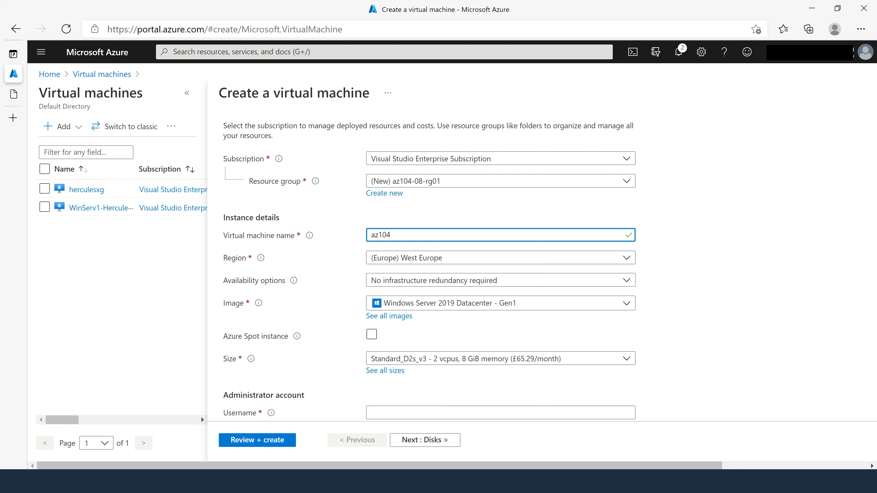
type("-08-vm0")
left_click(693, 261)
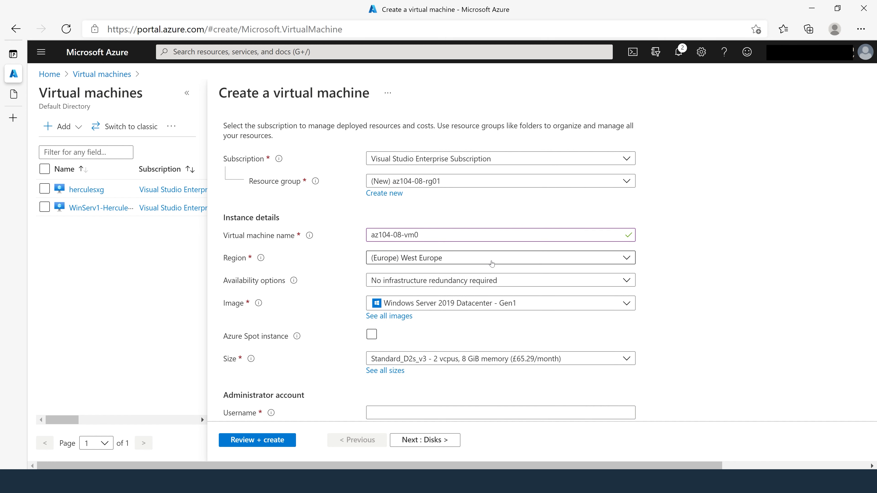
left_click(492, 262)
type("east")
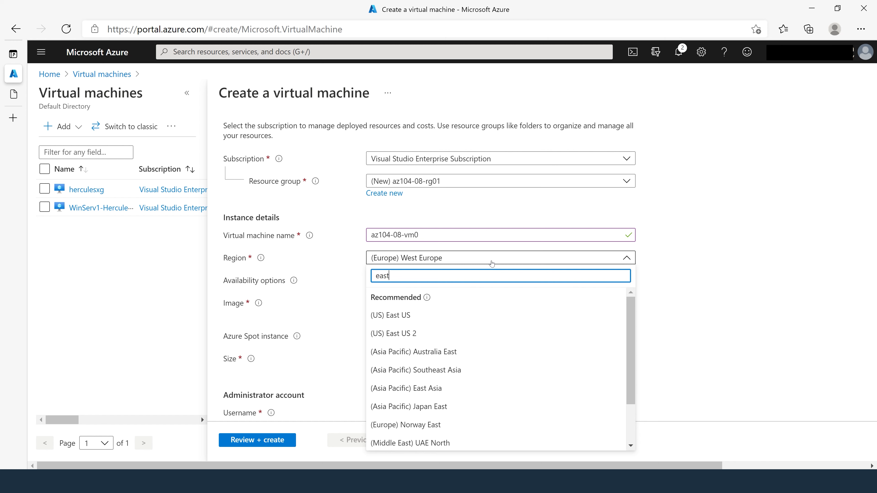
left_click(389, 319)
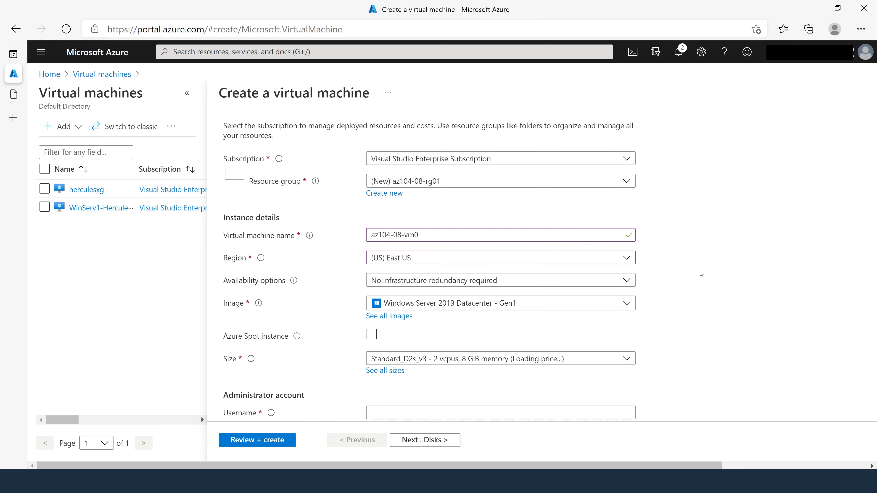
Set the availability options to Availability zone and choose zone 1
scroll(696, 273, "down", 1)
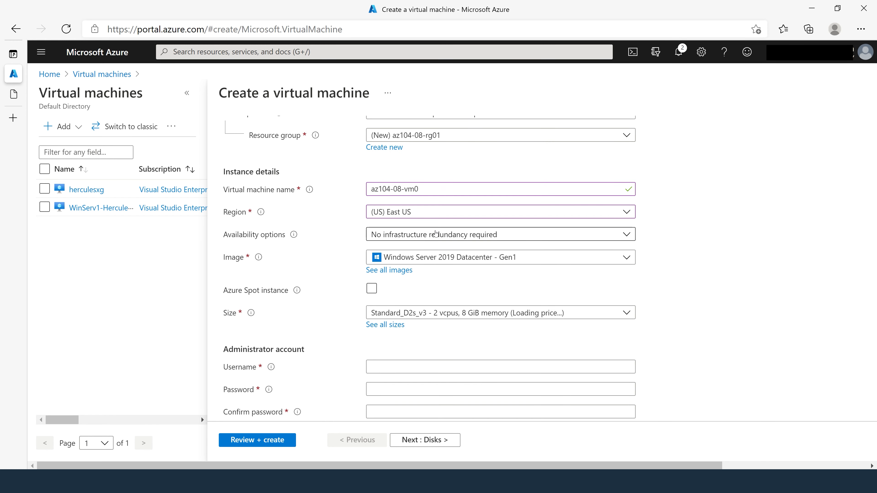
left_click(436, 235)
left_click(420, 275)
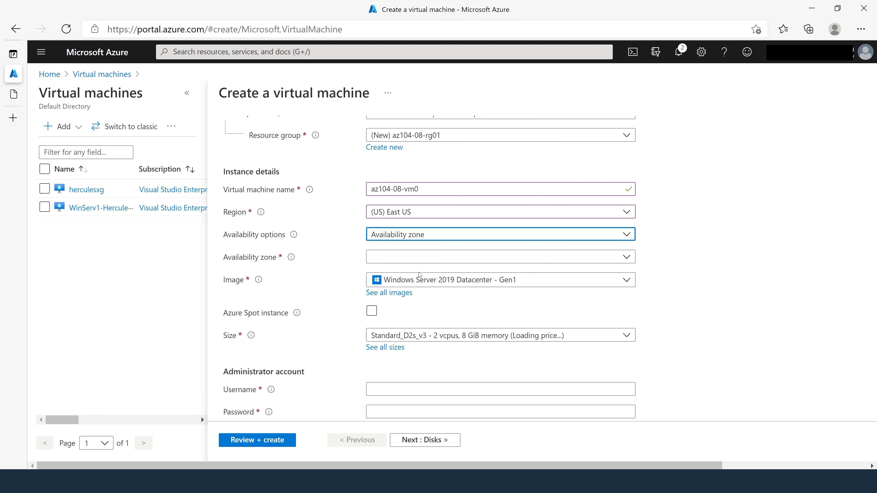
left_click(391, 257)
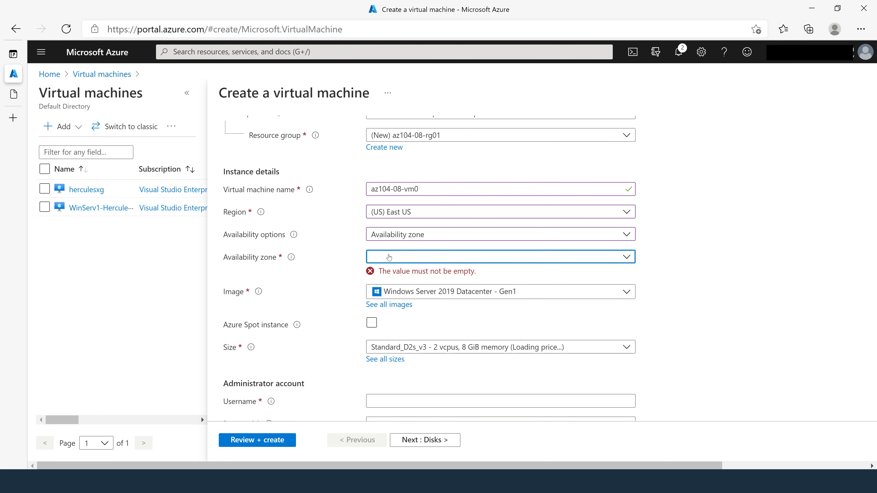
left_click(382, 279)
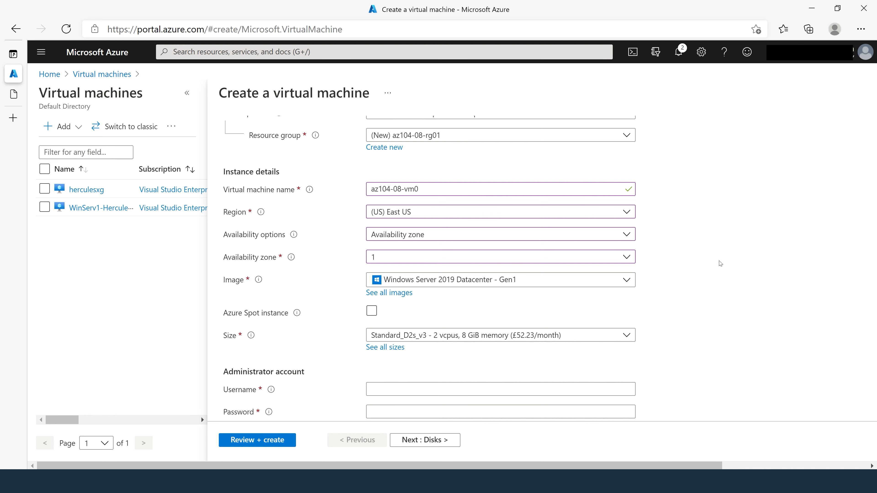
Look up the username in the lab instructions page and enter Student as the administrator account's username
scroll(721, 264, "down", 3)
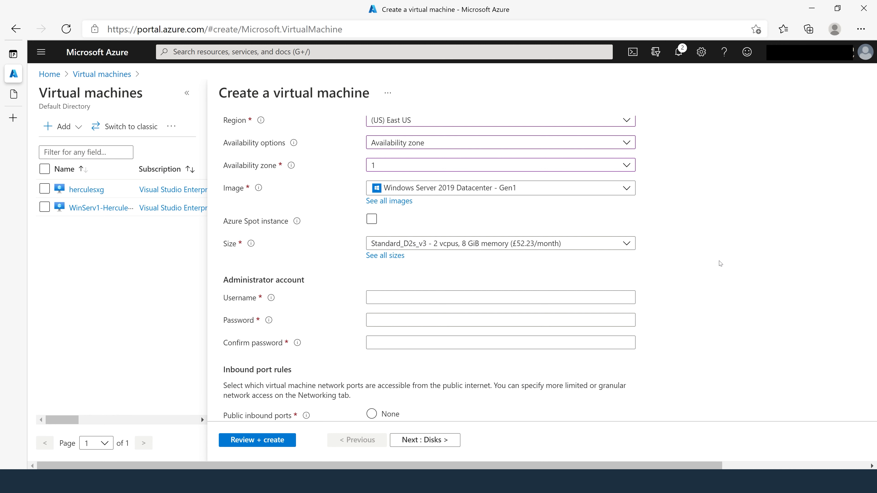
scroll(721, 263, "down", 1)
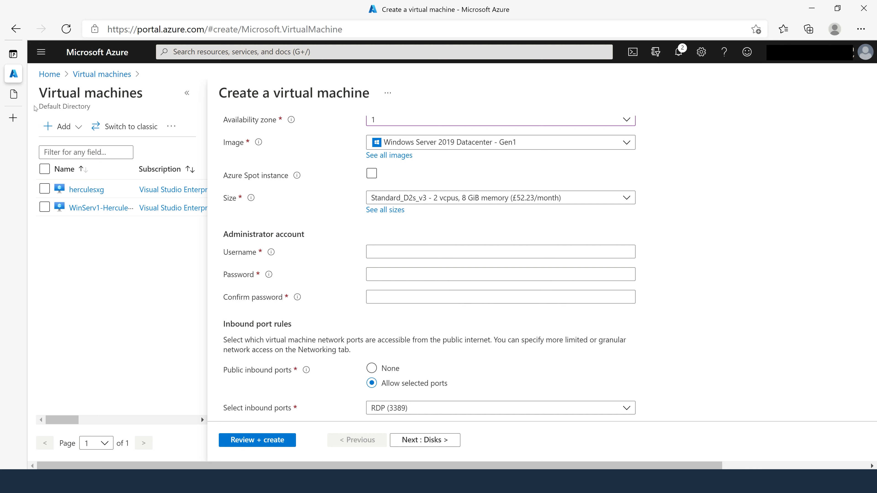
left_click(14, 95)
left_click(494, 225)
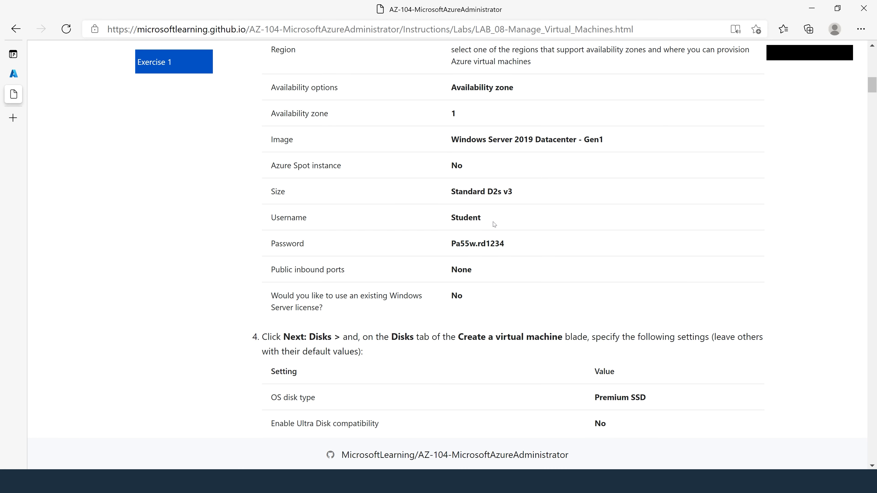
left_click_drag(483, 217, 451, 217)
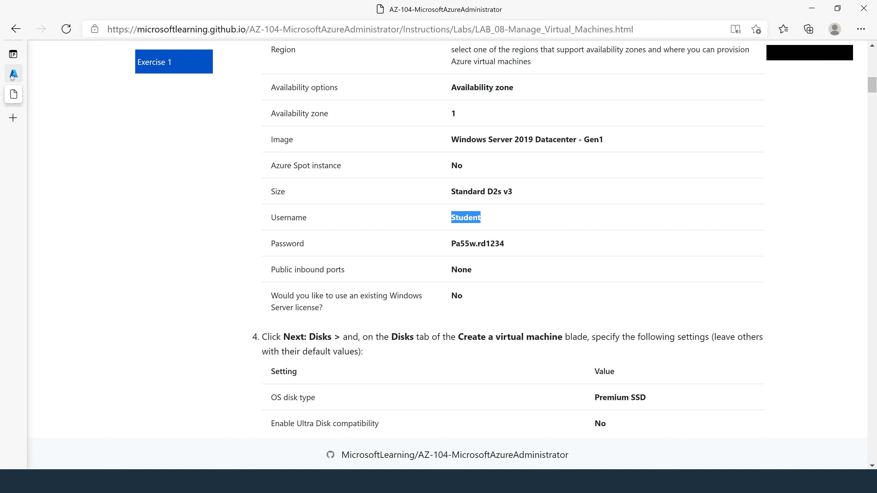
scroll(286, 202, "up", 2)
scroll(283, 200, "up", 4)
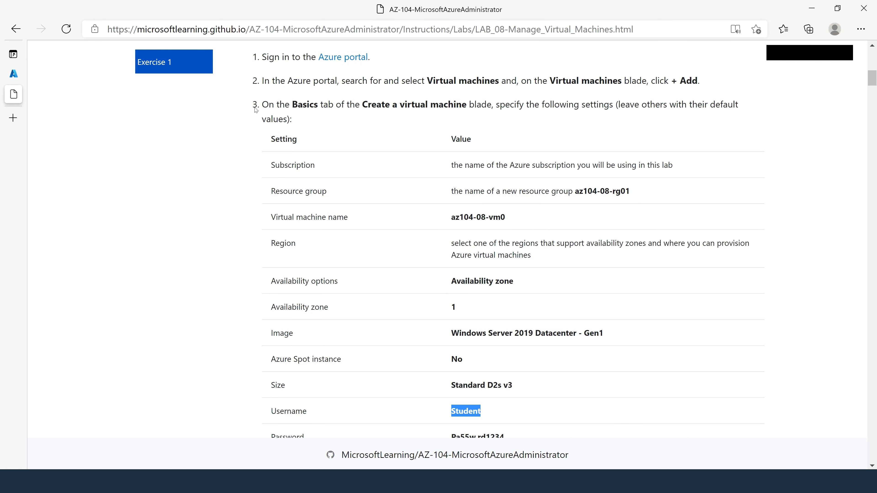
scroll(254, 112, "down", 5)
scroll(252, 114, "down", 1)
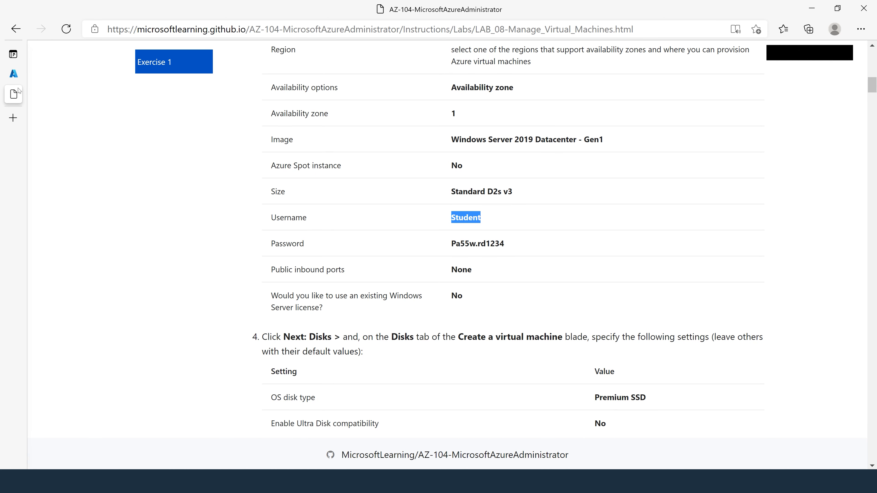
left_click(14, 74)
left_click(376, 252)
type("Student")
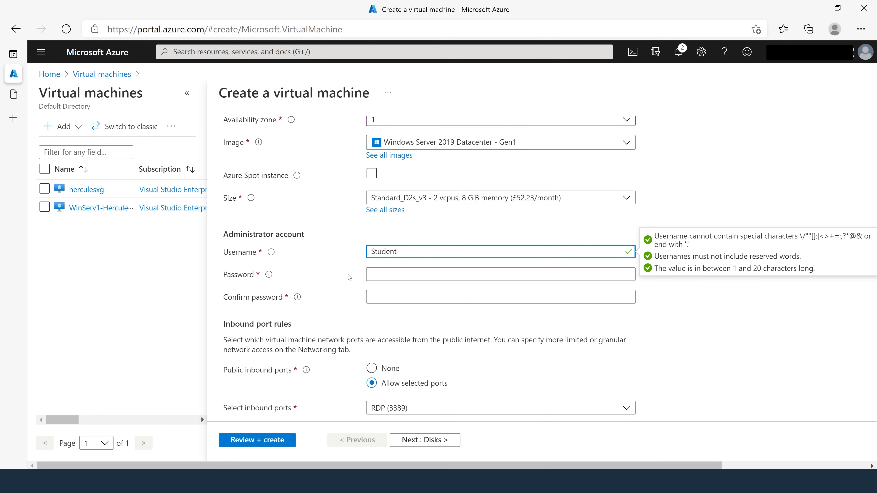
Copy the password from the lab instructions page and fill in the administrator account's password and confirmation fields with it
left_click(13, 94)
left_click_drag(505, 244, 451, 244)
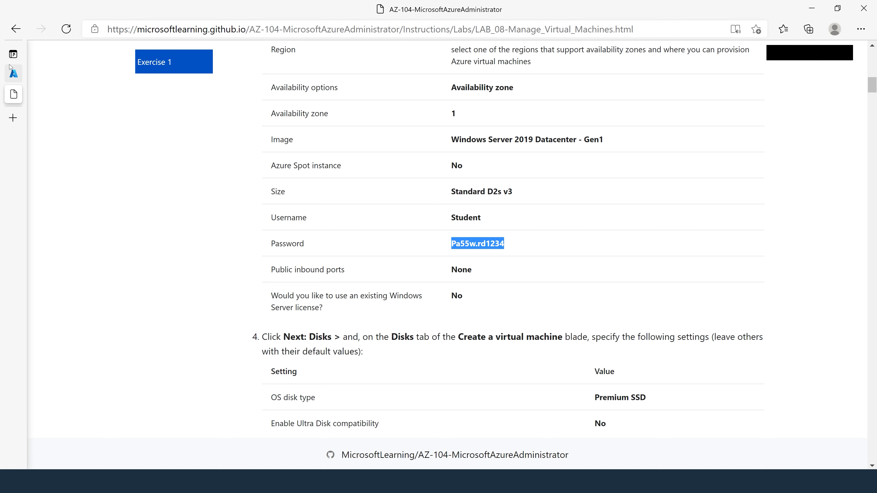
left_click(13, 73)
key("Tab")
key("ctrl+v")
key("Tab")
key("ctrl+v")
left_click(730, 297)
Set public inbound ports to None and continue past the disk settings to the networking settings
scroll(729, 297, "down", 3)
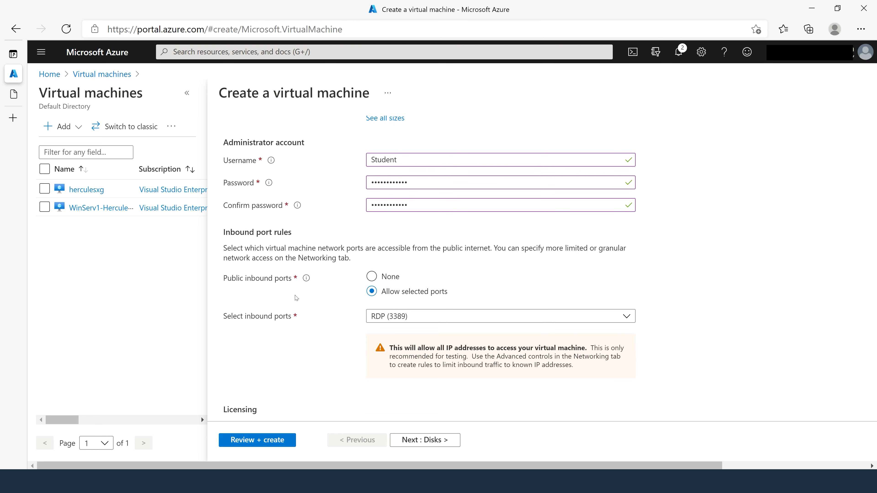
left_click(371, 277)
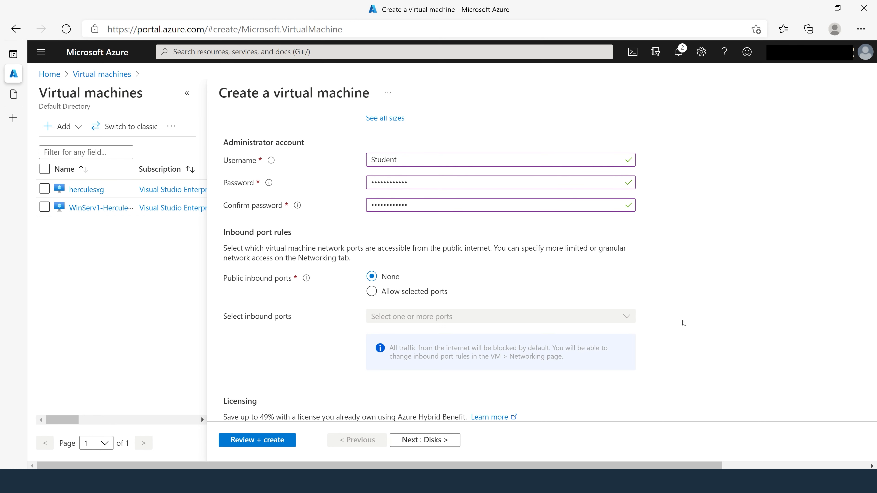
scroll(691, 308, "down", 2)
left_click(371, 353)
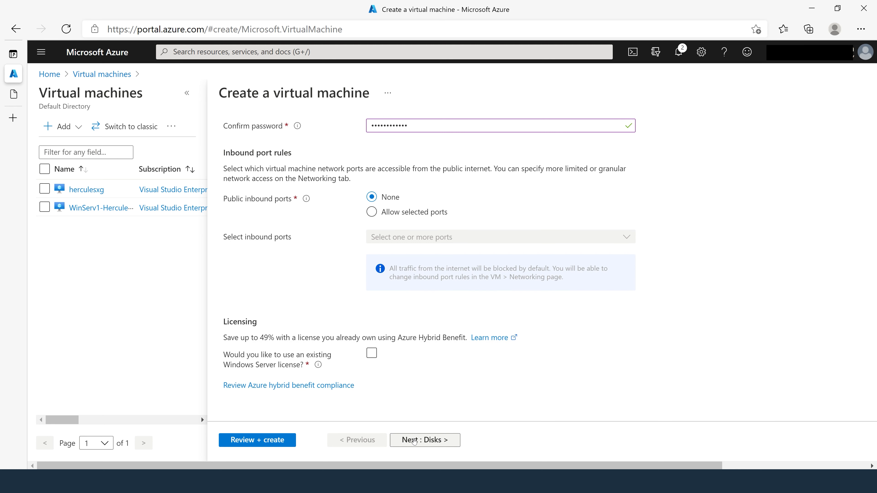
left_click(422, 444)
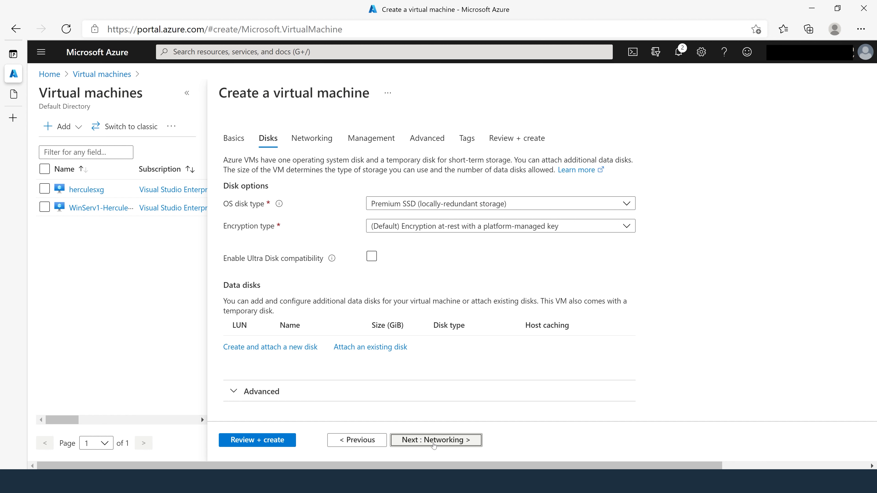
left_click(436, 441)
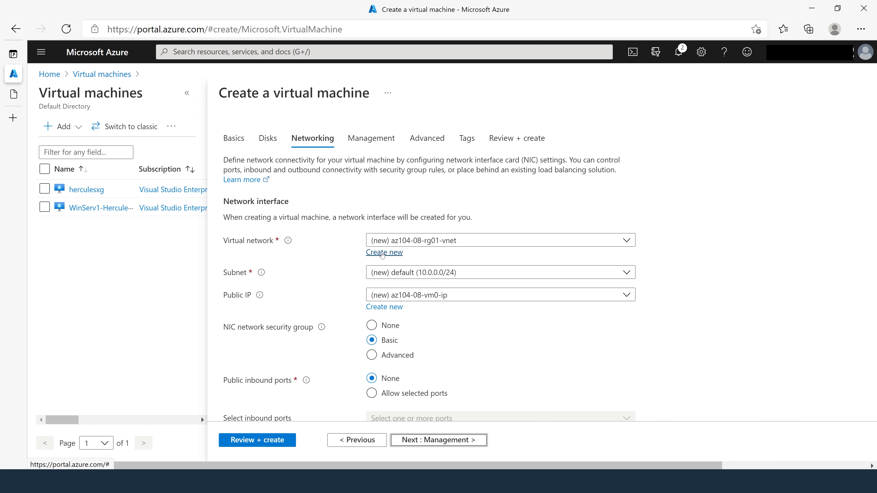
Start creating a new virtual network and set its address range to 10.80.0.0/16
left_click(380, 254)
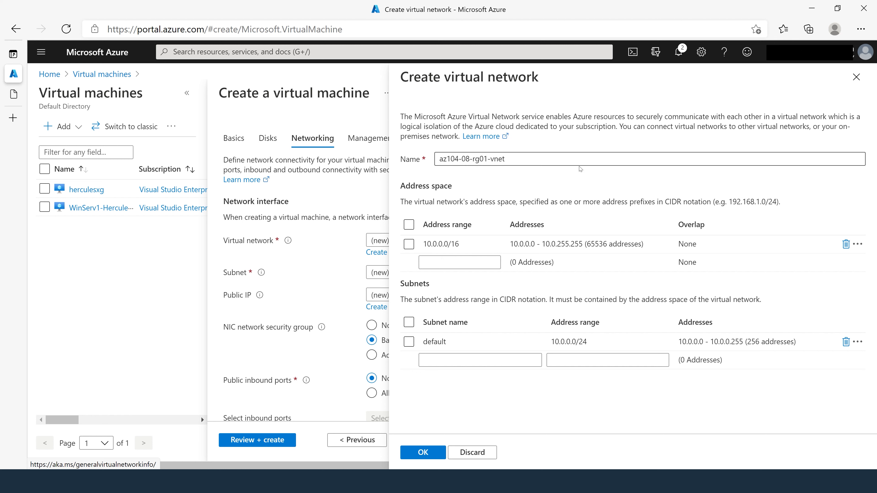
left_click(441, 245)
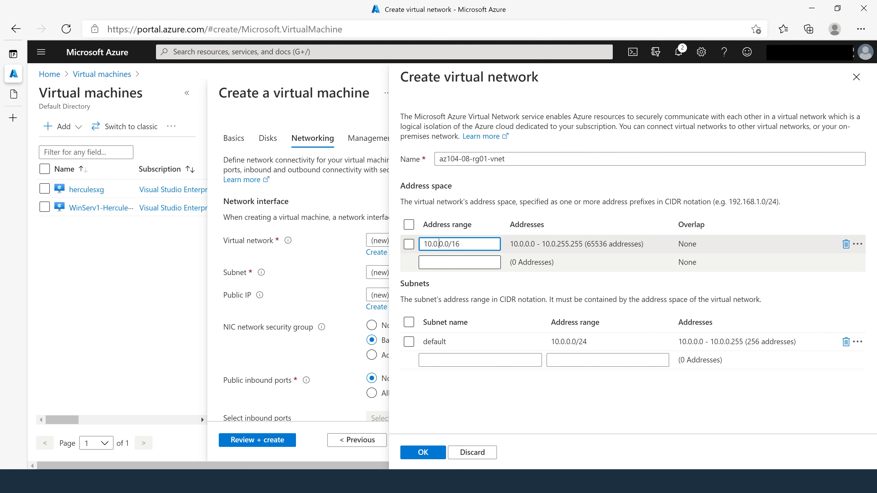
key("BackSpace")
type("80")
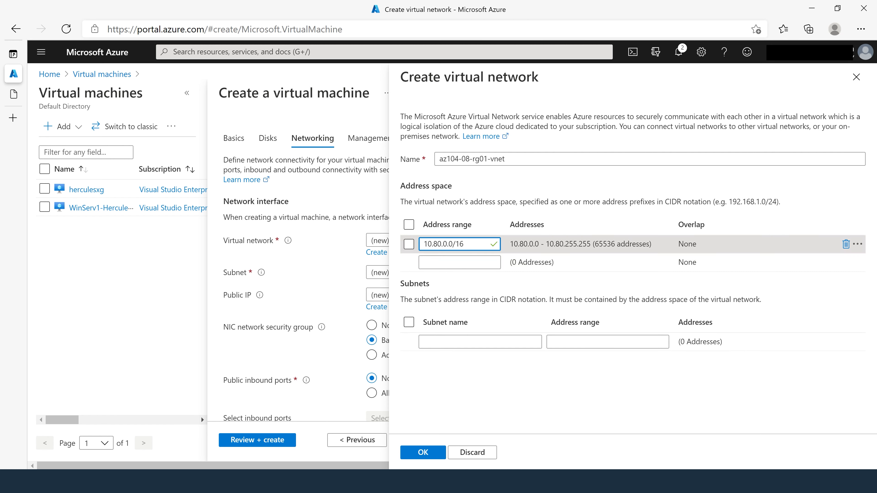
Add a subnet named subnet0 with address range 10.80.0.0/24 and confirm the new virtual network
left_click(459, 342)
type("sub")
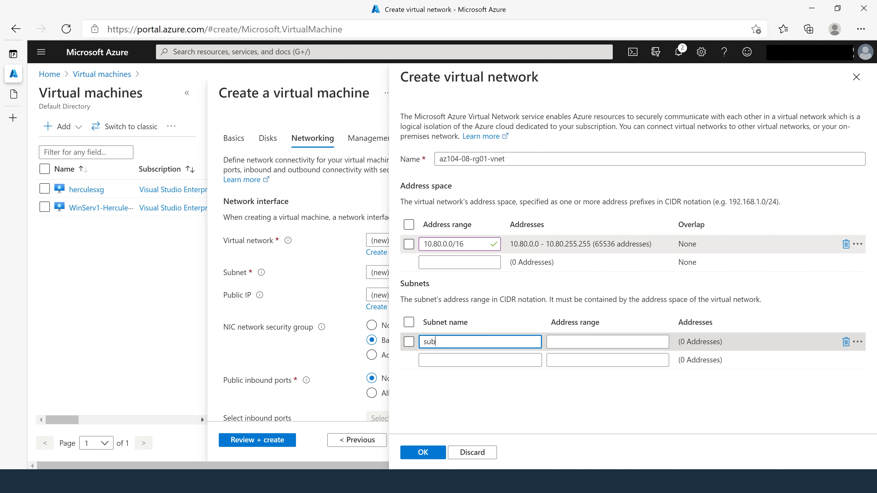
type("net0")
left_click(614, 344)
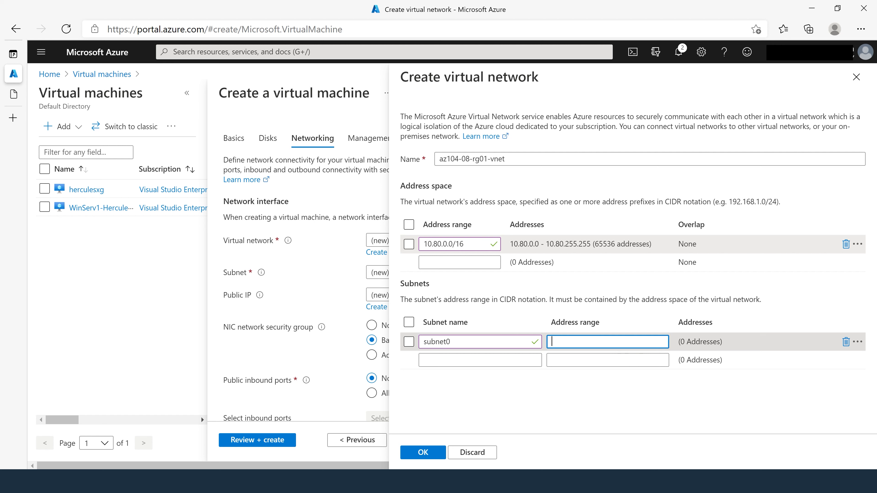
type("10.80.0.0")
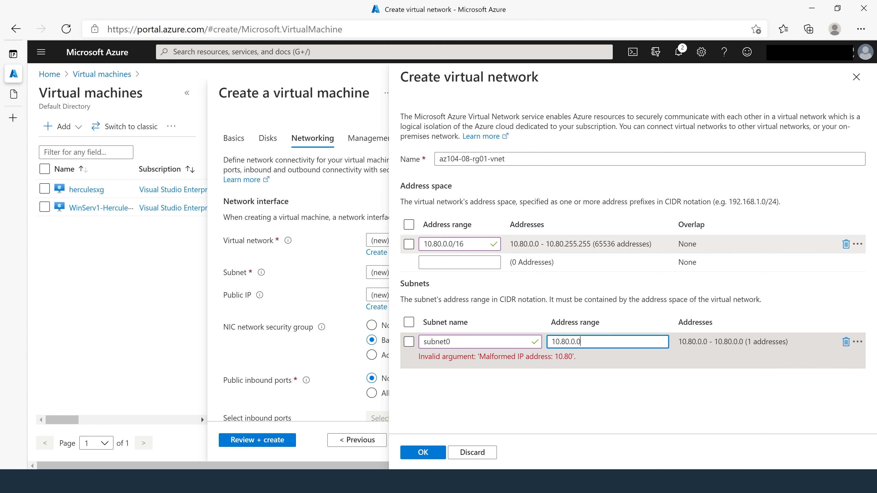
type("/24")
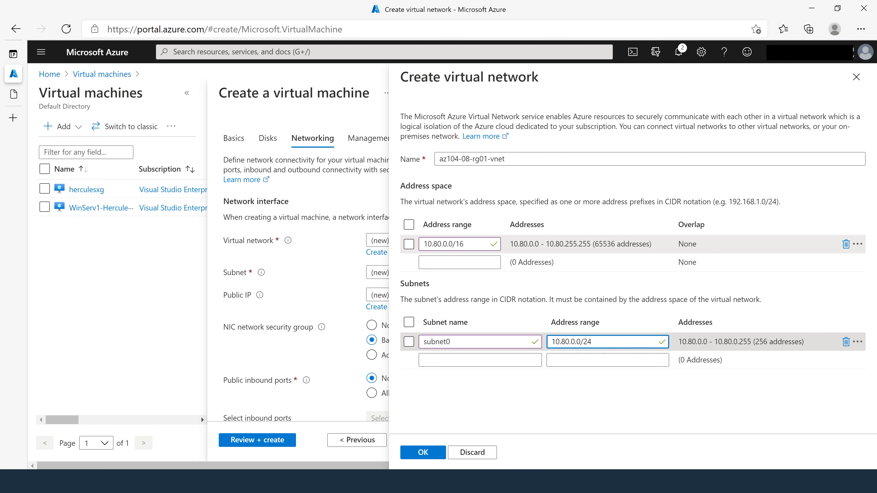
left_click(585, 407)
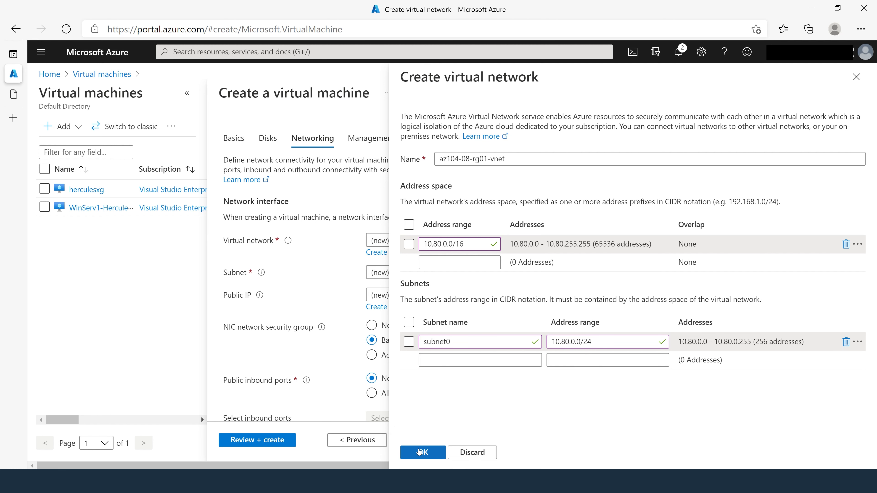
left_click(425, 454)
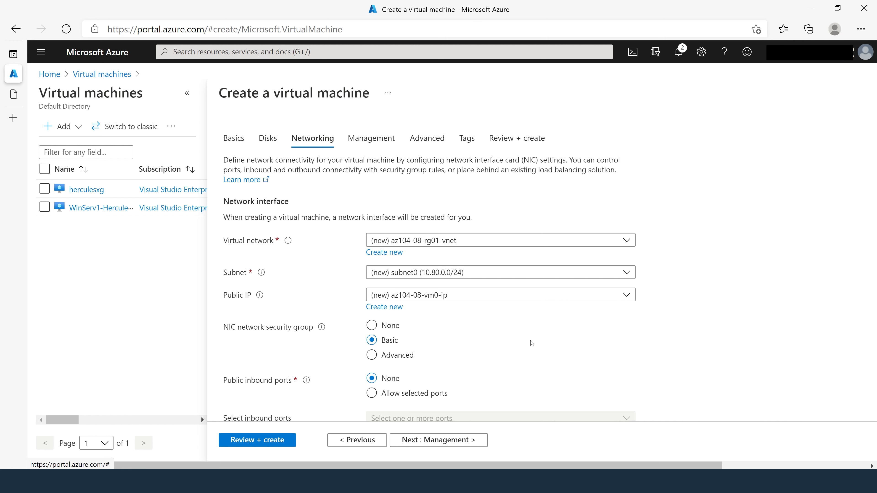
Continue to the management settings with the other networking defaults and enable boot diagnostics with a custom storage account
scroll(547, 351, "down", 1)
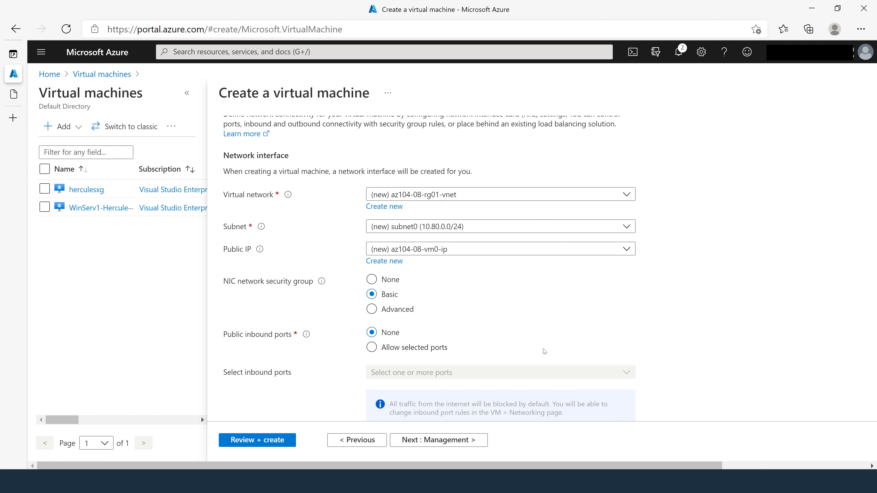
scroll(545, 351, "down", 3)
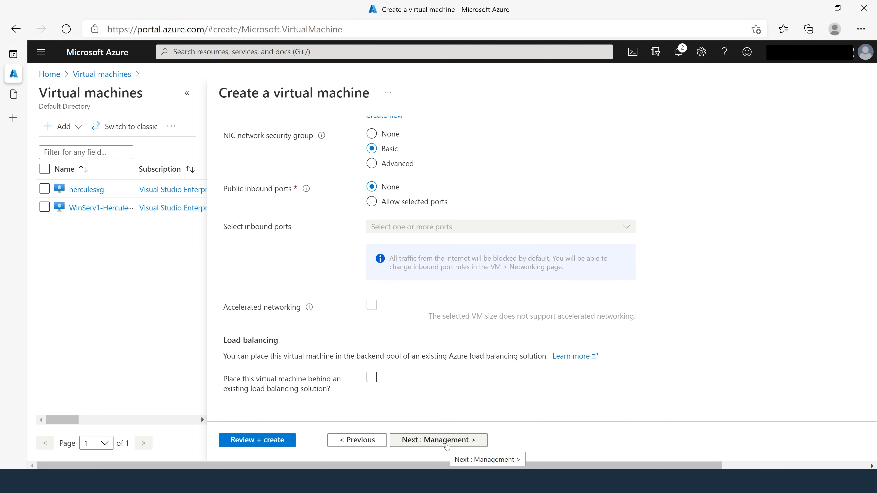
left_click(447, 447)
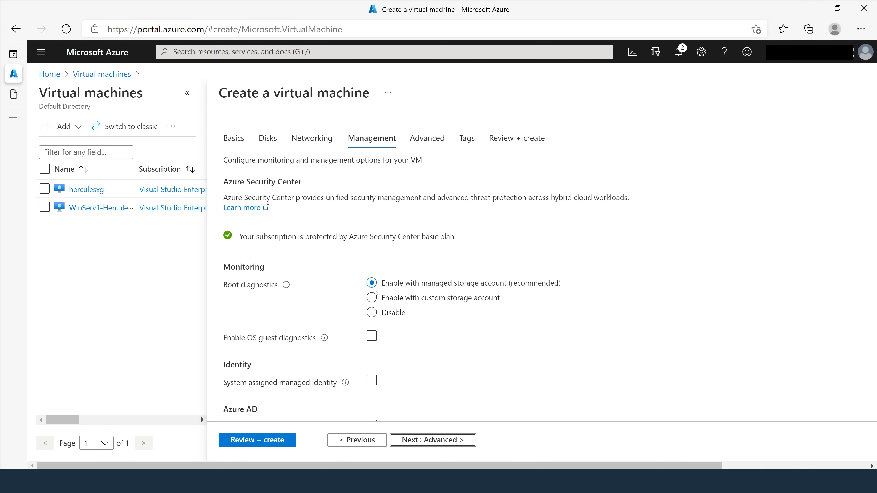
left_click(369, 297)
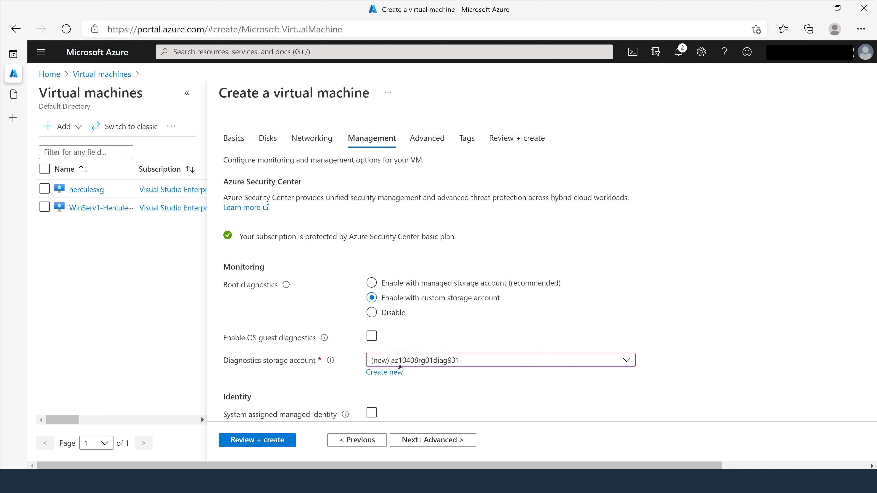
Set the guest OS patch orchestration option to Manual updates
scroll(740, 339, "down", 3)
scroll(740, 339, "down", 8)
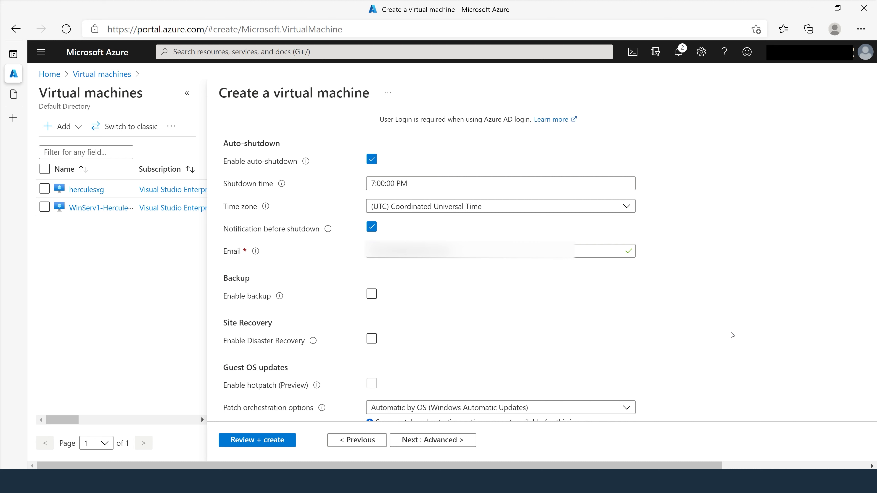
scroll(733, 336, "down", 1)
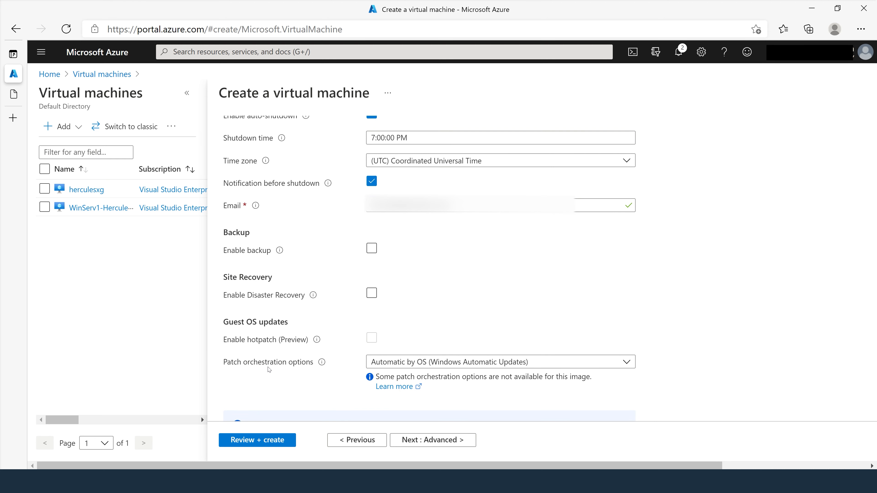
left_click(414, 365)
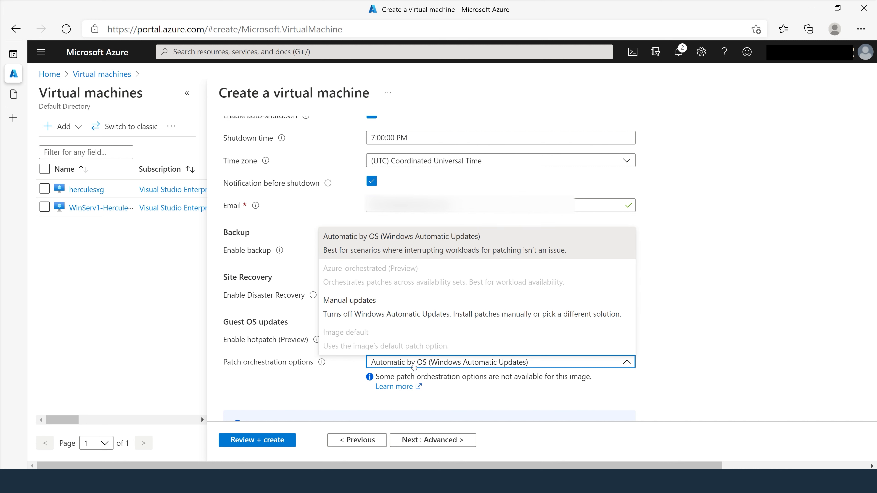
left_click(359, 313)
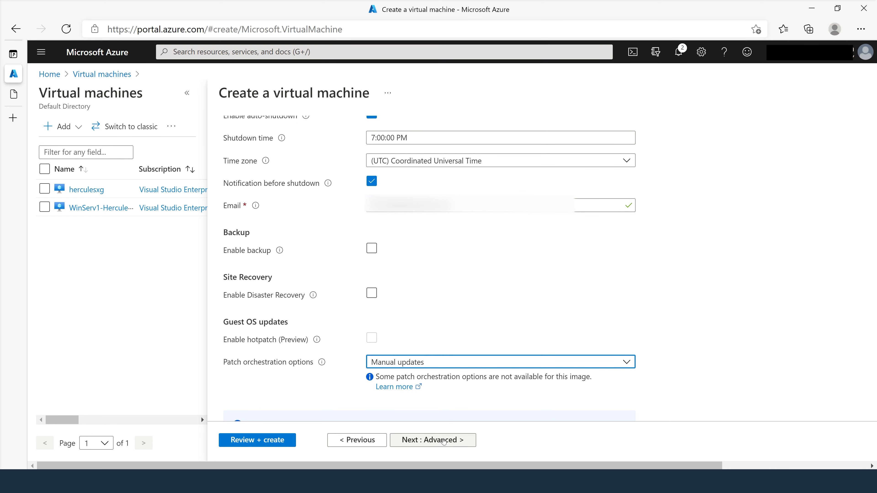
Leave the advanced settings at their defaults, validate the configuration and create the virtual machine
left_click(443, 441)
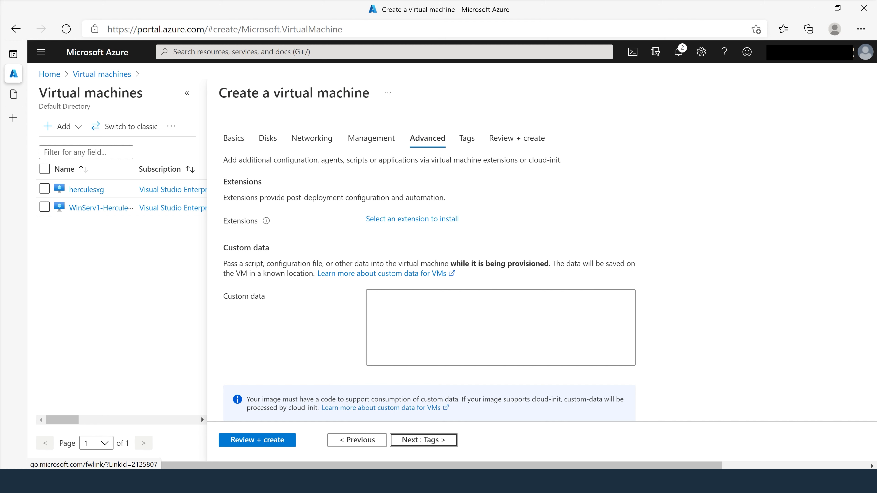
left_click(254, 443)
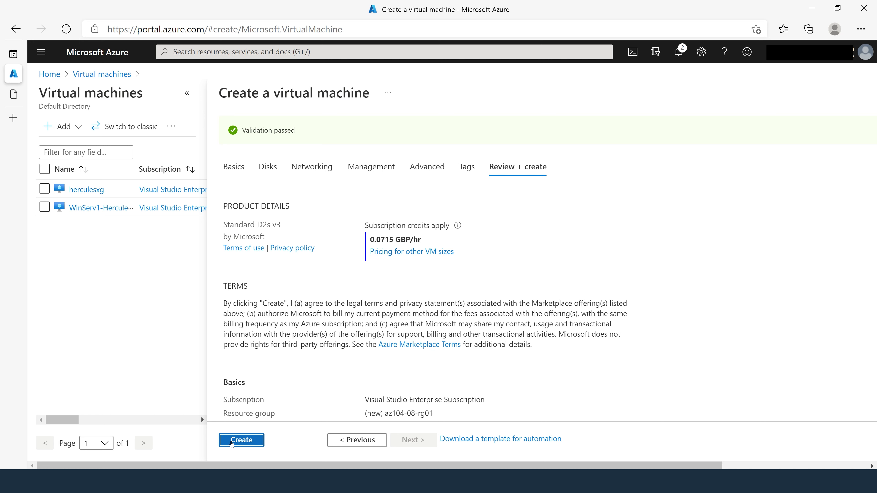
left_click(241, 440)
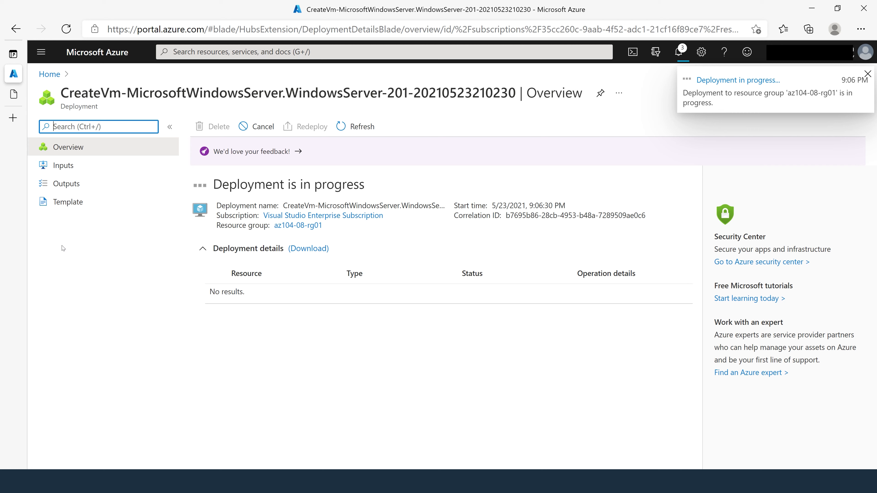
Open the virtual machine deployment's template and start a custom deployment from it
left_click(69, 203)
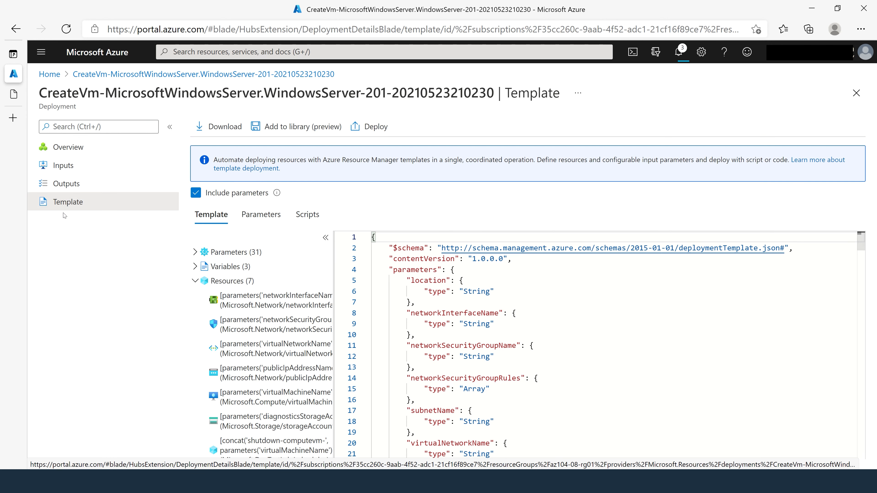
left_click(371, 133)
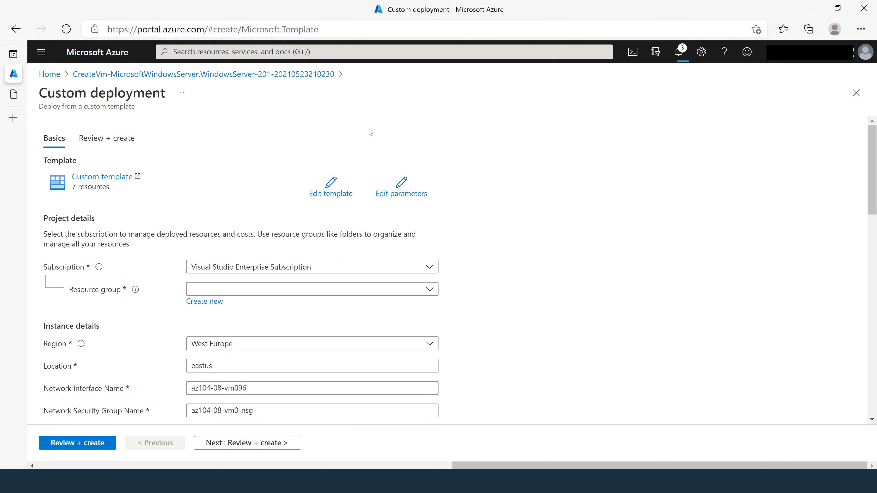
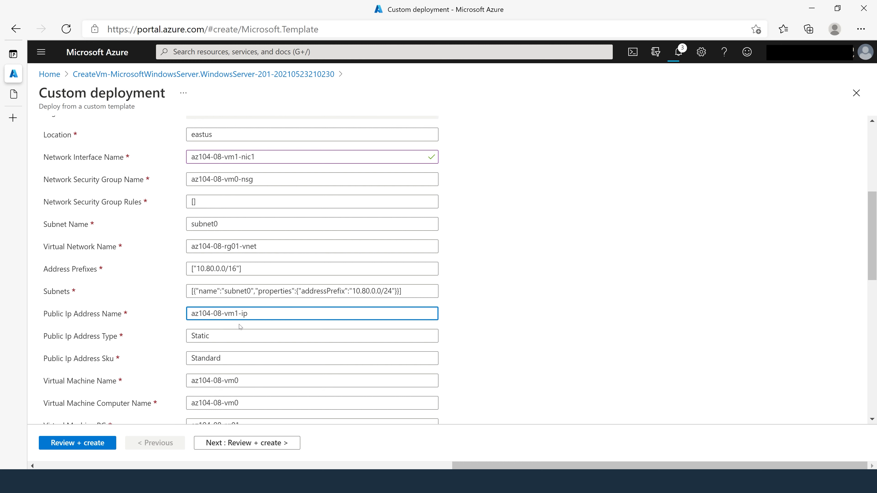
Set both the virtual machine name and the computer name to az104-08-vm1 in the custom deployment
left_click(628, 321)
scroll(629, 322, "down", 3)
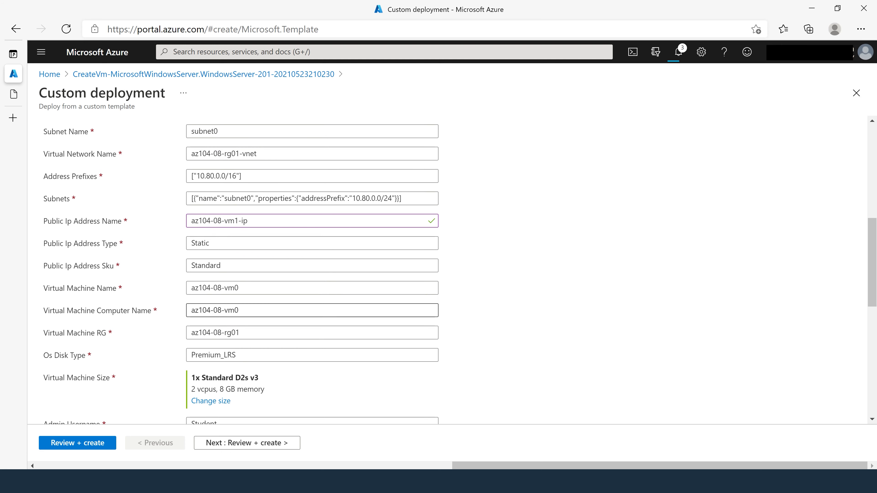
left_click(238, 288)
type("1")
left_click(239, 311)
key("BackSpace")
type("1")
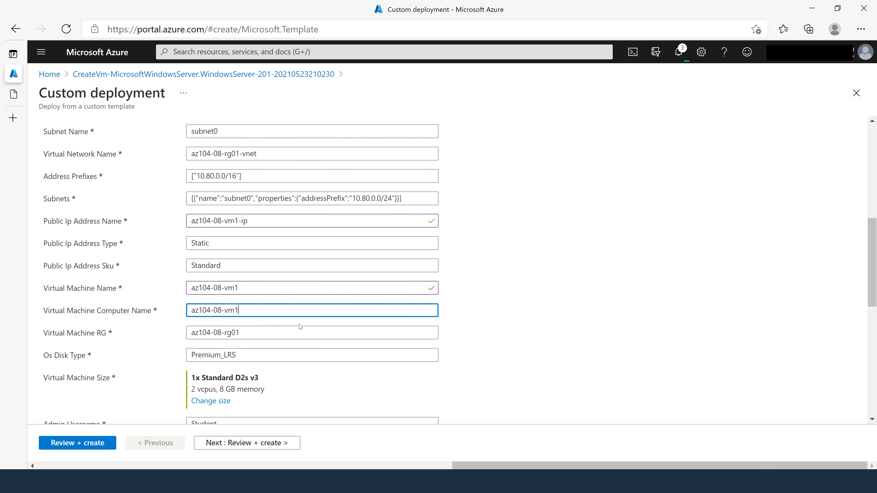
left_click(607, 314)
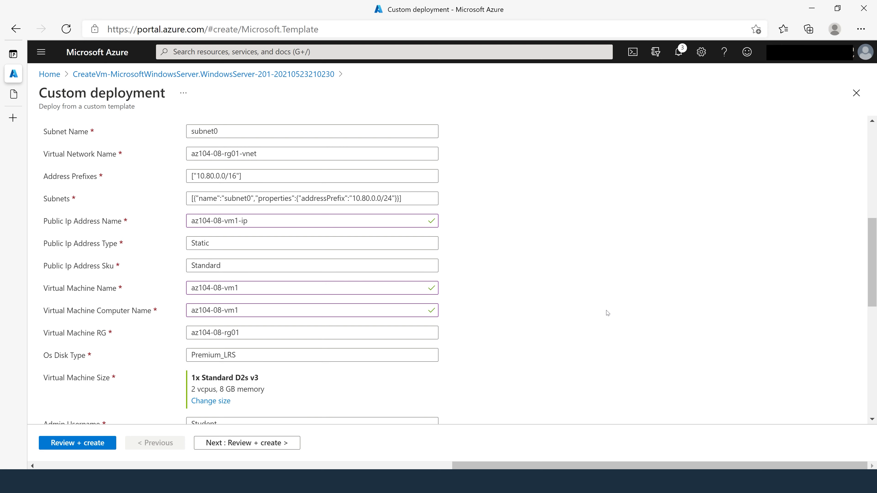
Copy the password from the lab instructions page and fill in the custom deployment's admin password with it
scroll(608, 313, "down", 5)
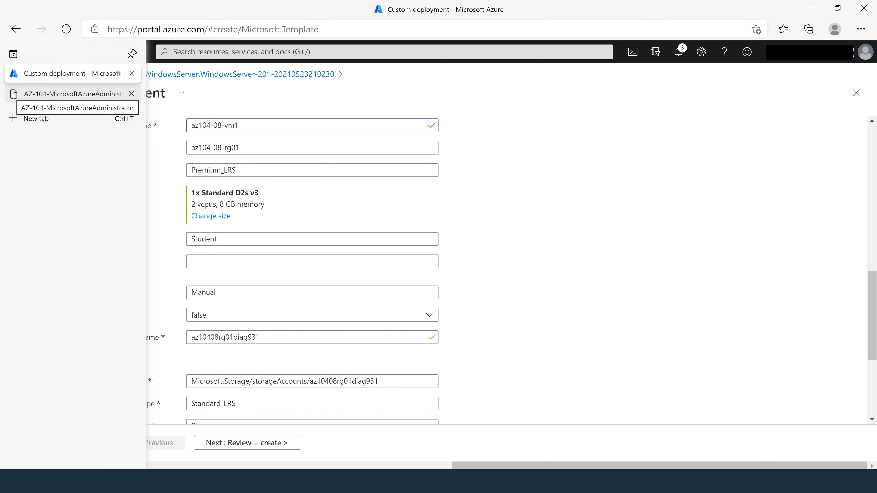
left_click(42, 97)
right_click(474, 244)
left_click(494, 251)
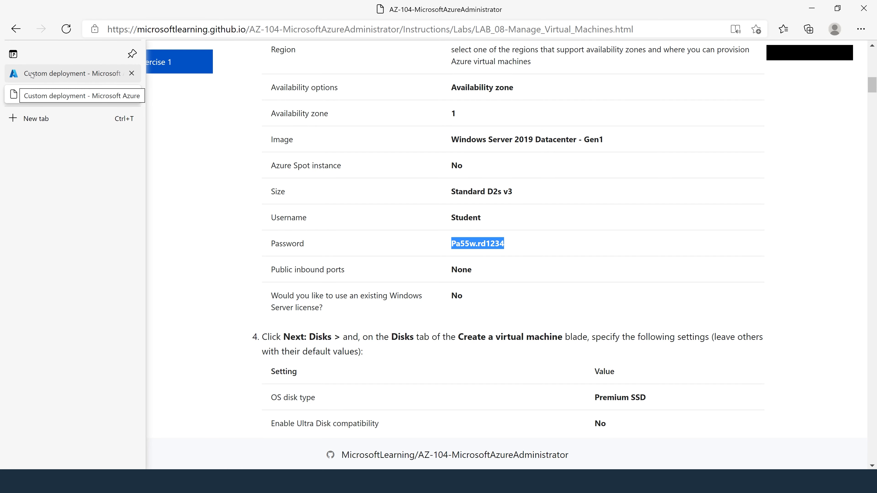
left_click(30, 74)
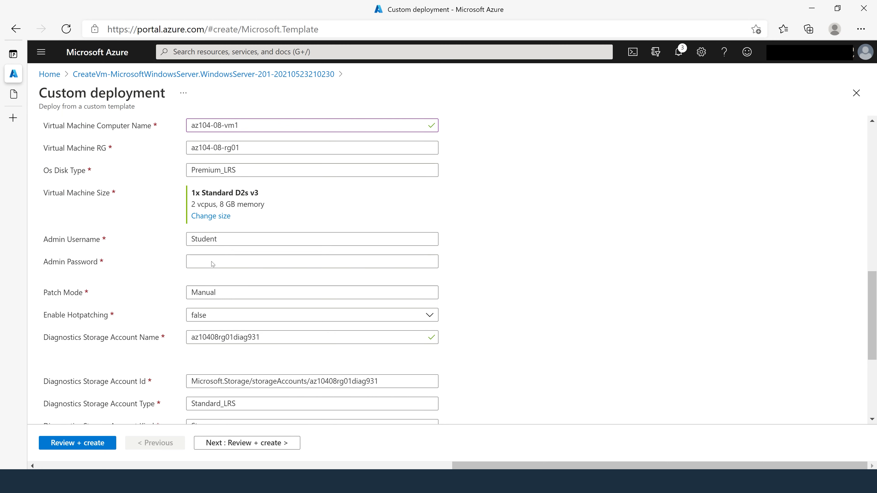
left_click(195, 257)
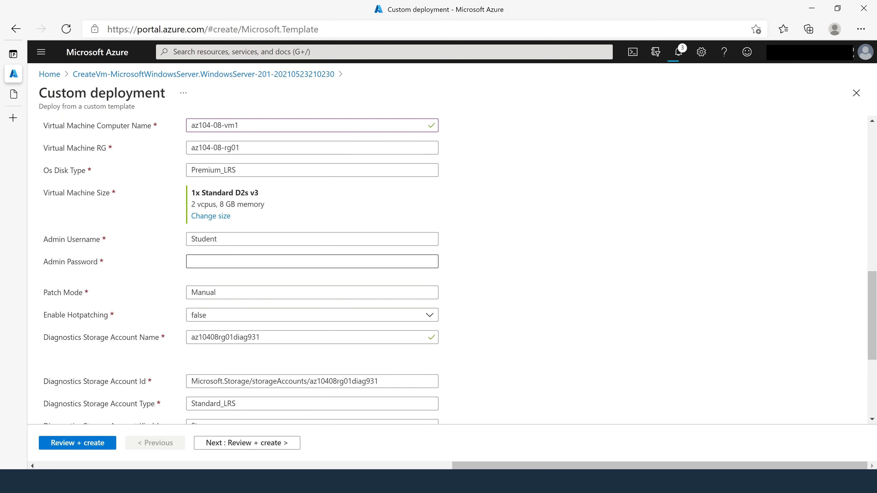
left_click(221, 261)
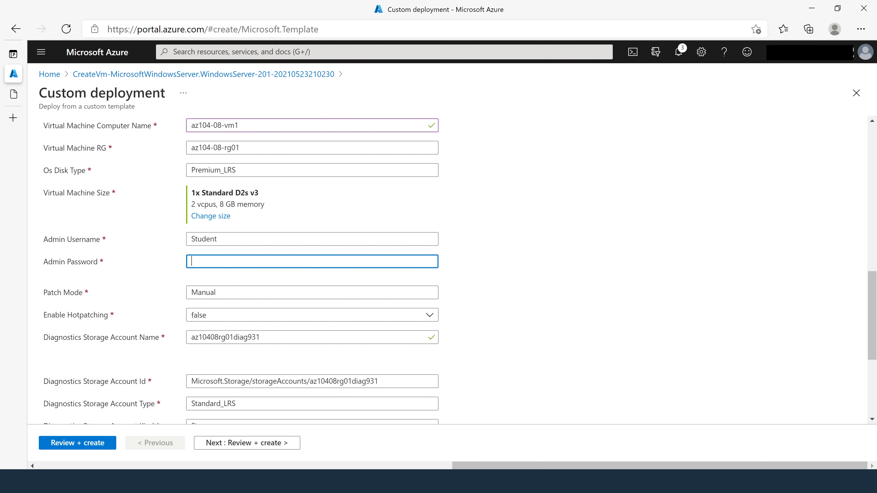
key("ctrl+v")
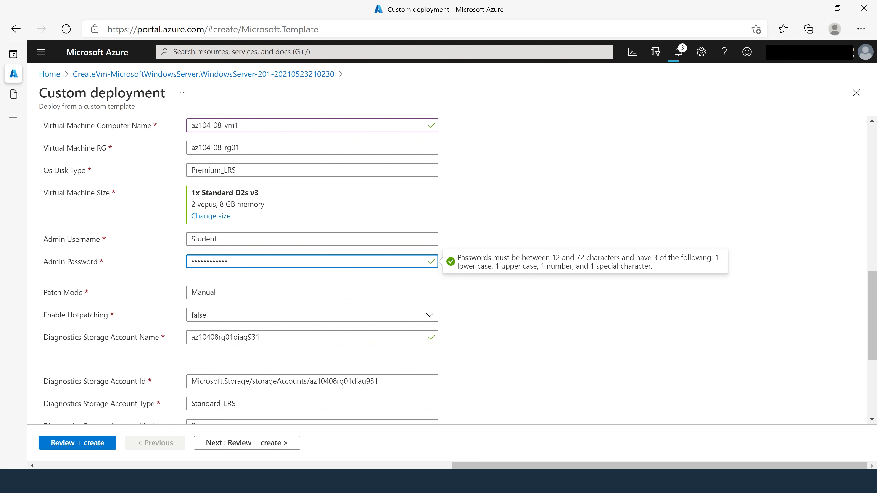
left_click(515, 209)
Set the zone to 2, then validate and create the custom deployment
scroll(530, 327, "down", 3)
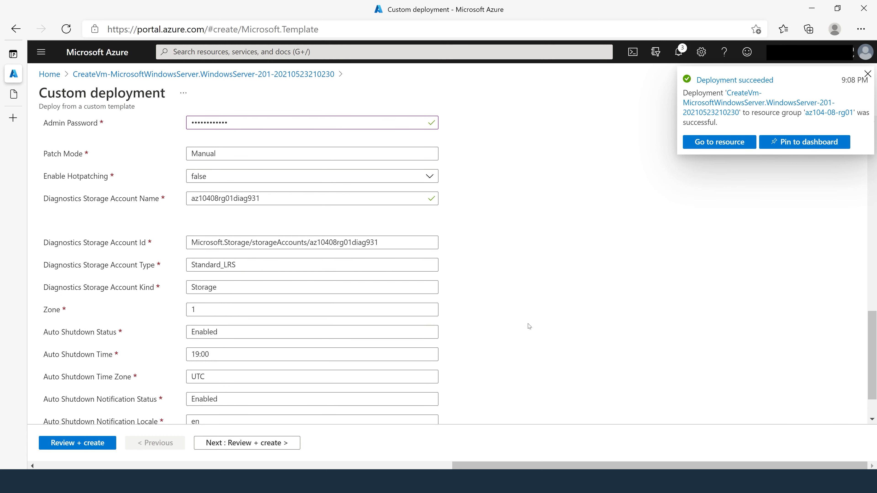
left_click(195, 310)
key("BackSpace")
type("2")
left_click(612, 320)
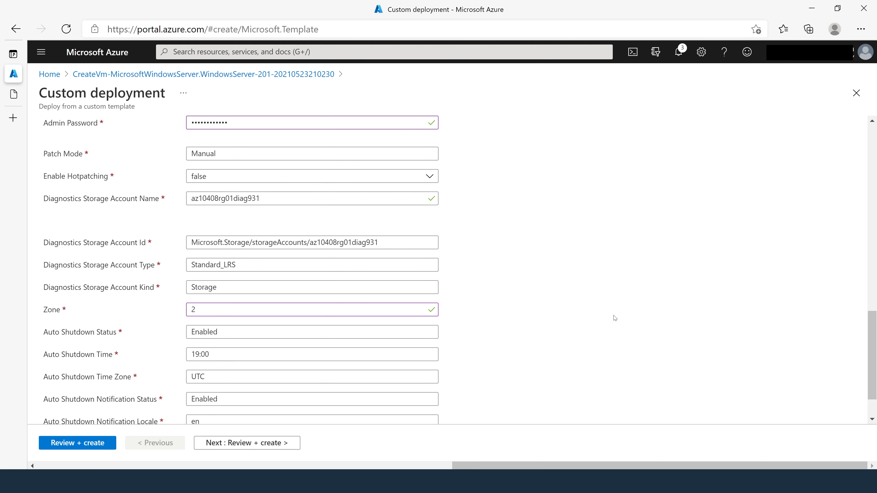
left_click(79, 445)
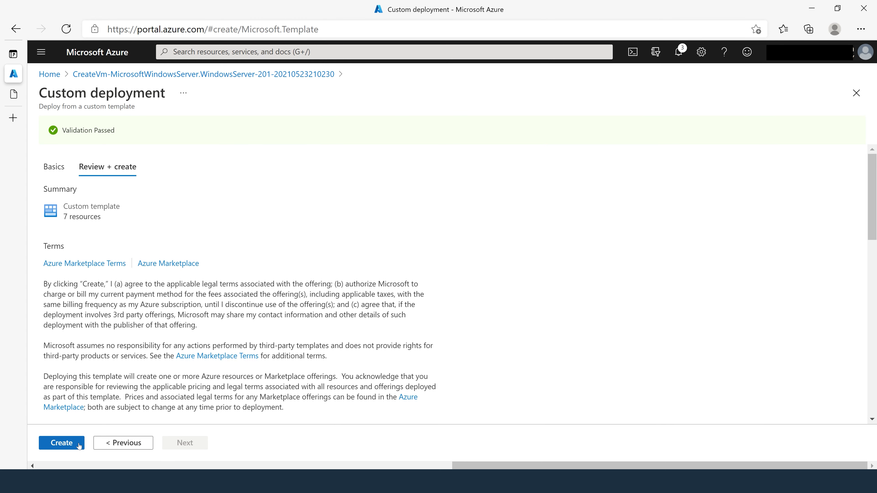
left_click(61, 446)
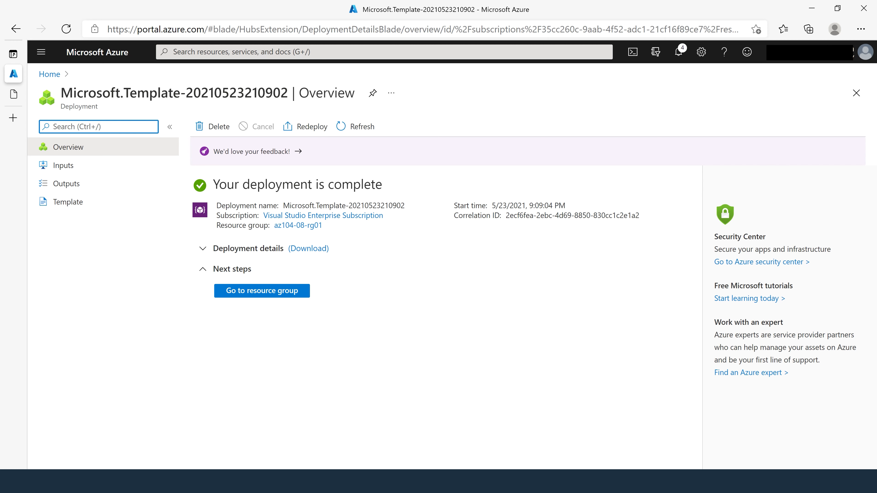
Find the storage accounts service and open the blob containers of the az10408rg01diag931 storage account
left_click(221, 52)
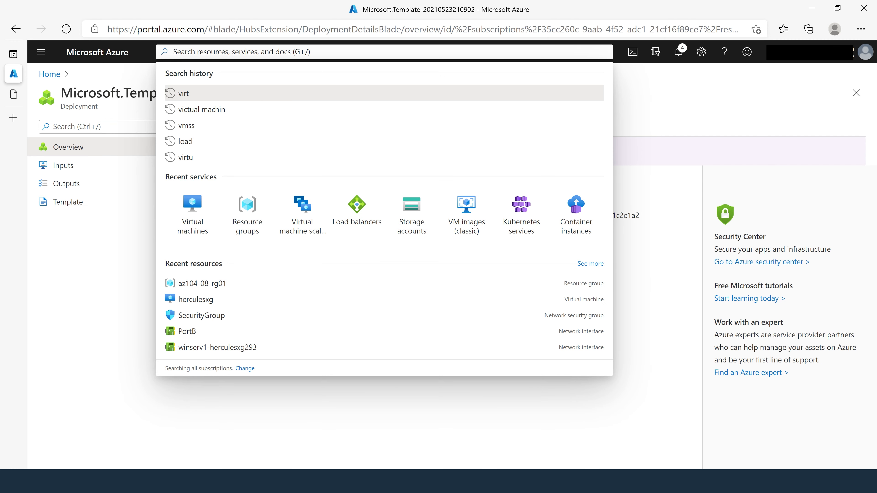
type("s")
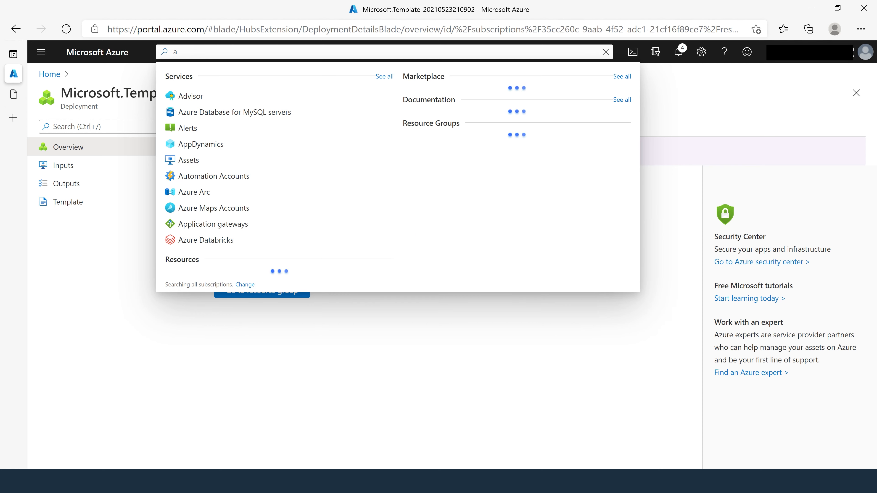
key("BackSpace")
type("stor")
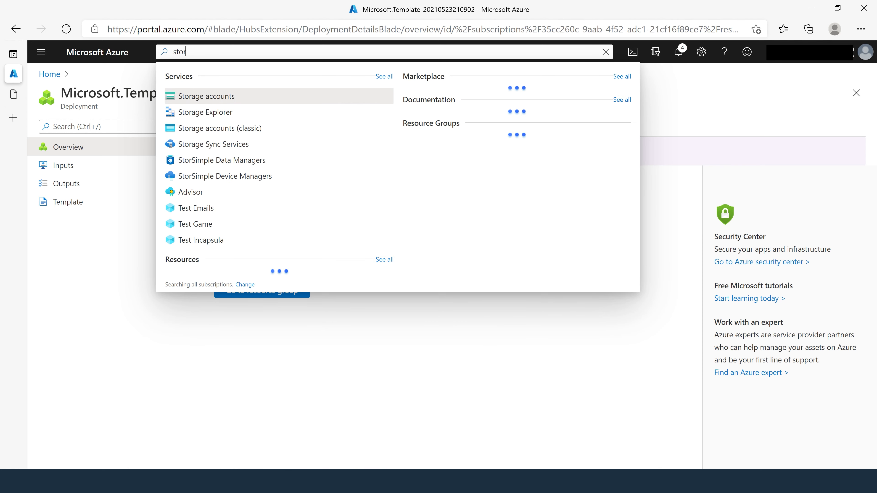
left_click(197, 95)
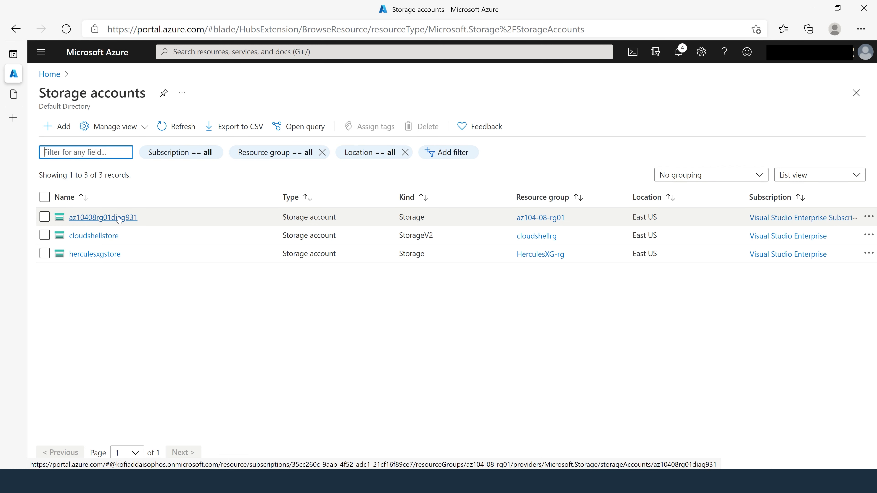
left_click(104, 217)
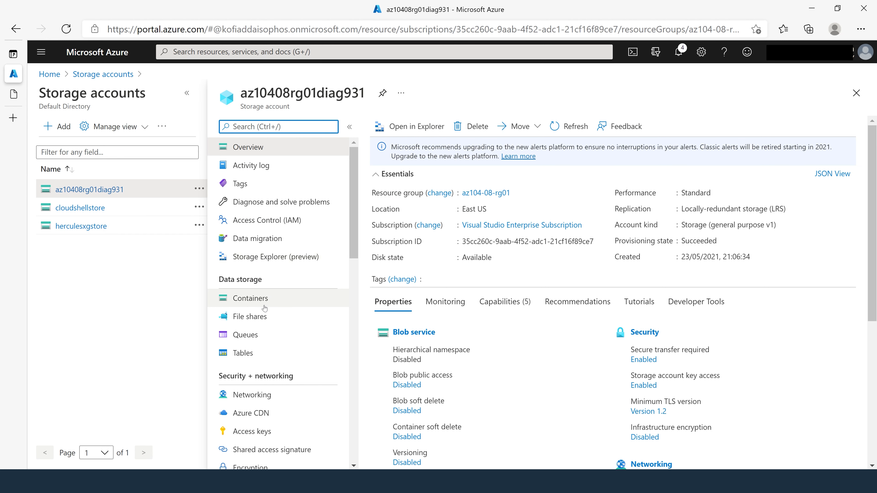
left_click(255, 299)
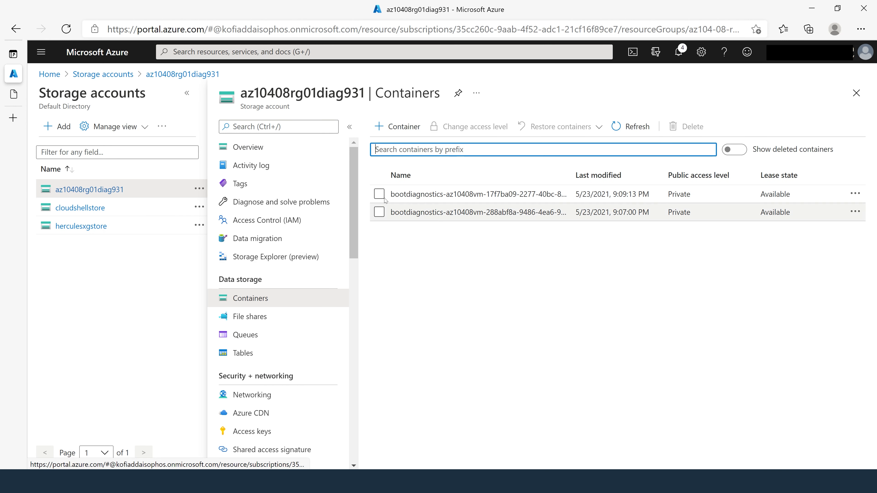
Create a private blob container named scripts in the storage account
left_click(404, 127)
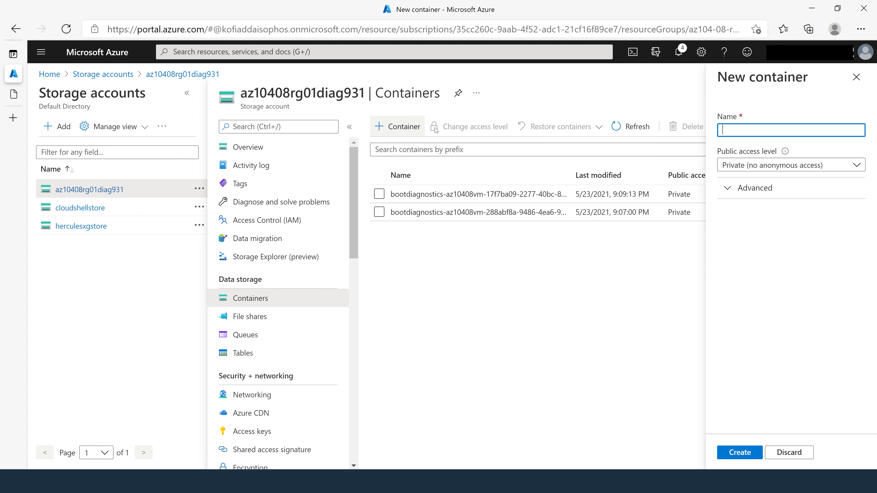
type("scr")
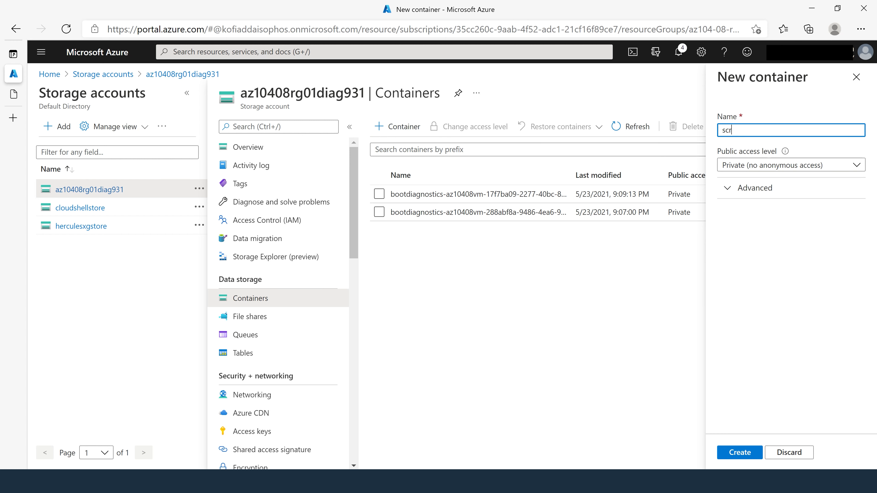
type("ipts")
left_click(733, 454)
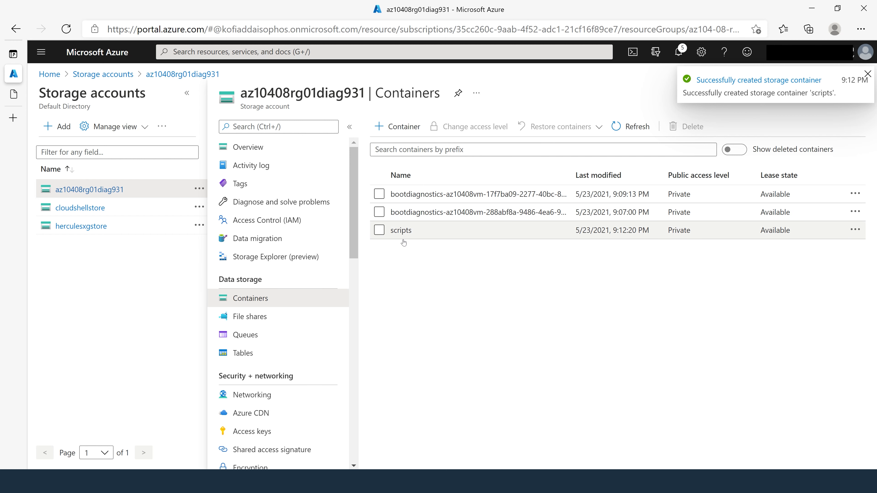
Upload az104-08-install_IIS.ps1 from the Allfiles\Labs\08 folder to the scripts container
left_click(402, 230)
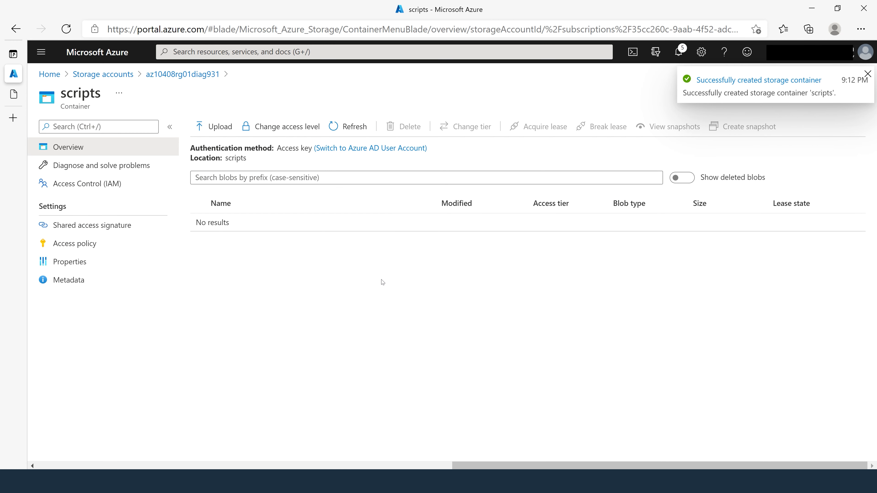
left_click(228, 129)
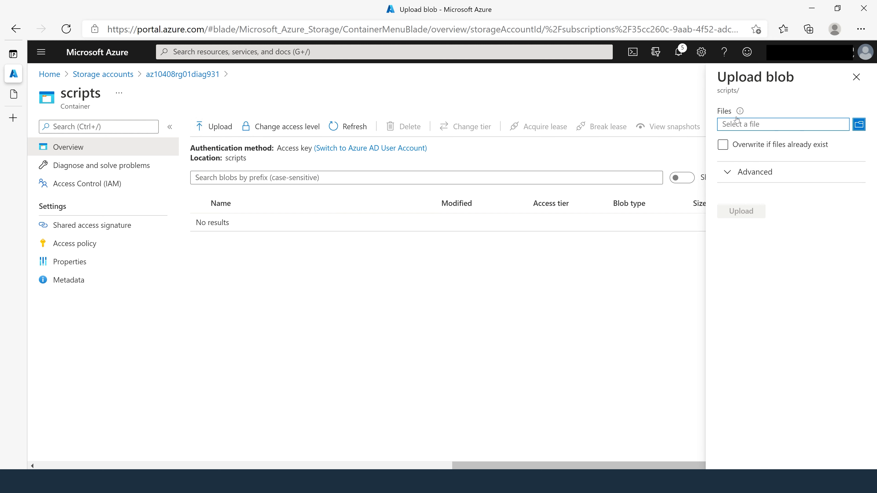
left_click(861, 125)
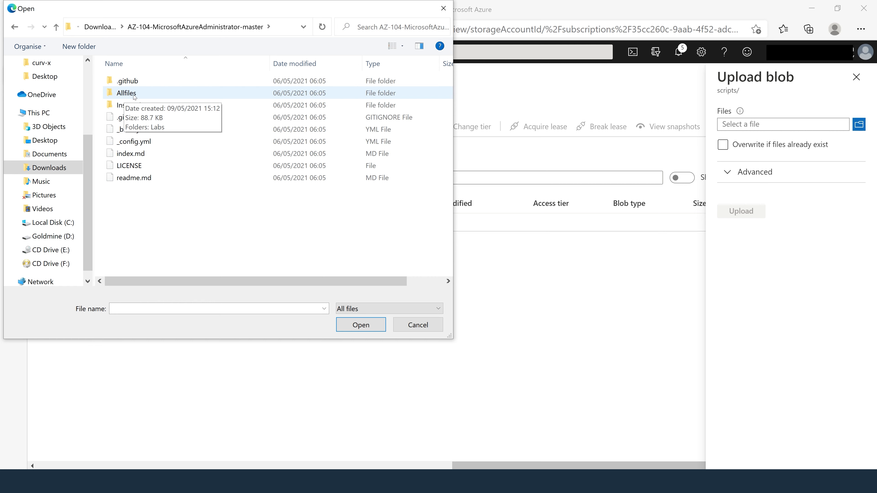
double_click(125, 95)
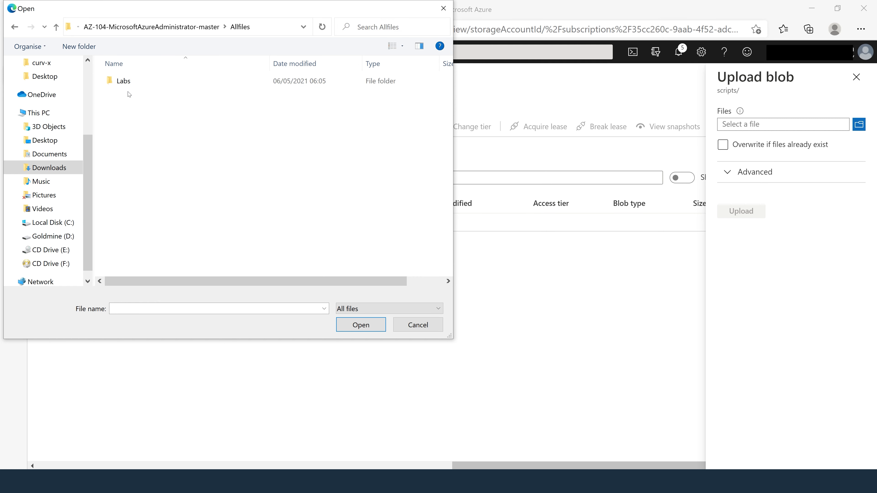
double_click(121, 82)
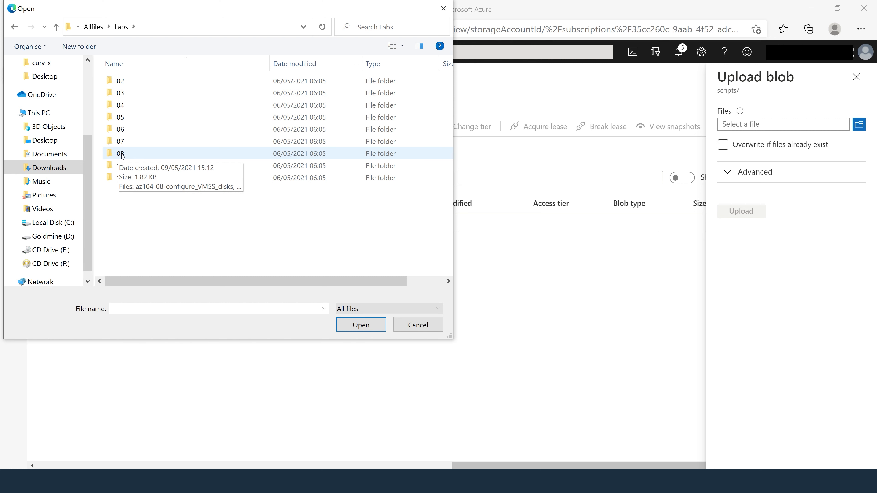
double_click(120, 154)
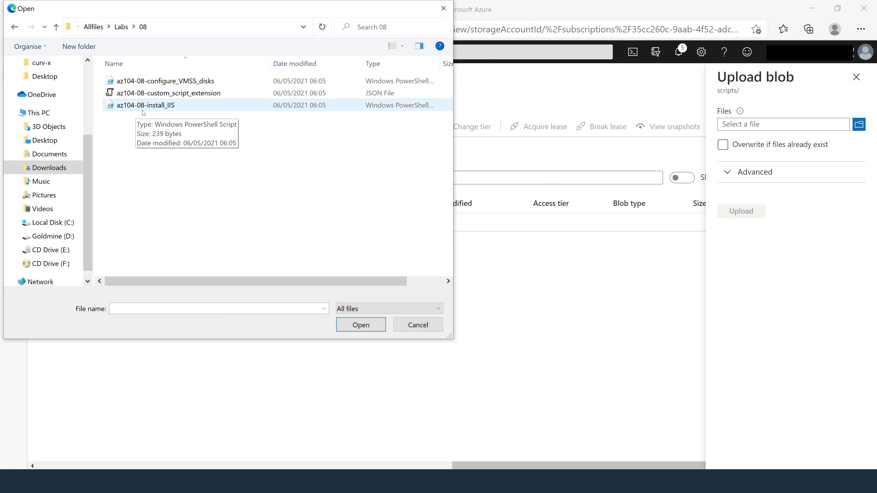
left_click(154, 105)
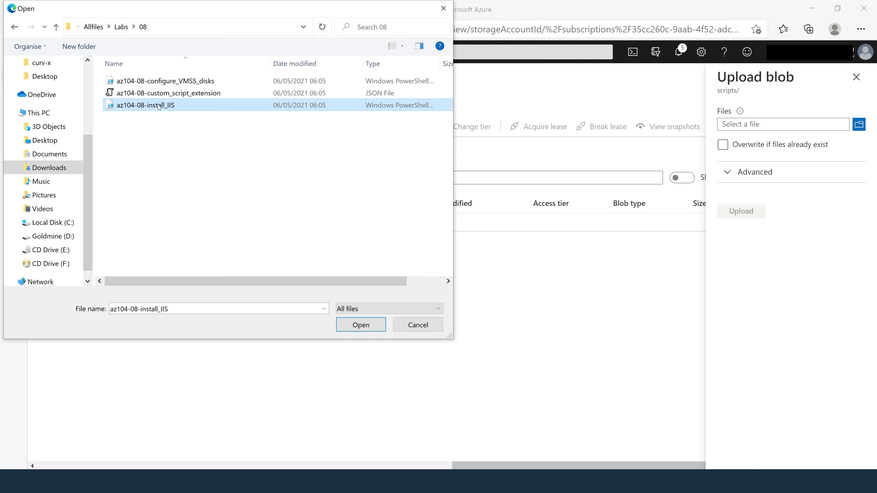
left_click(360, 326)
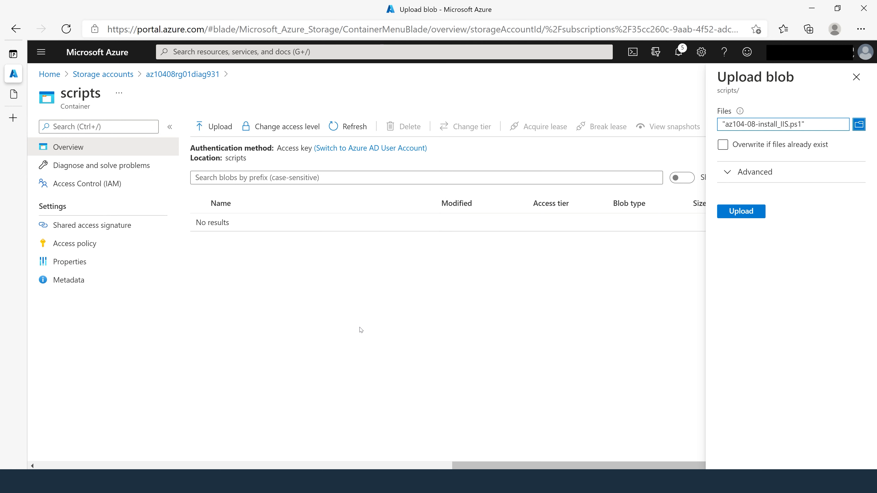
left_click(731, 213)
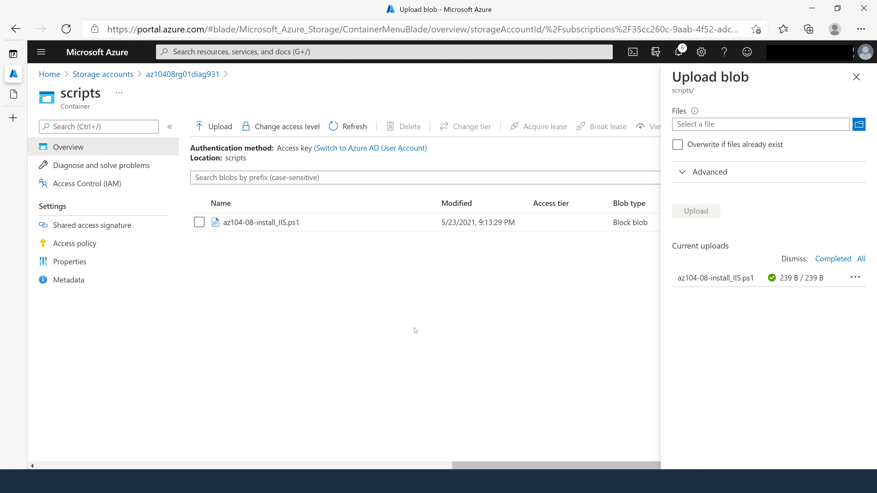
Find the virtual machines service and open the extensions of az104-08-vm0
left_click(348, 52)
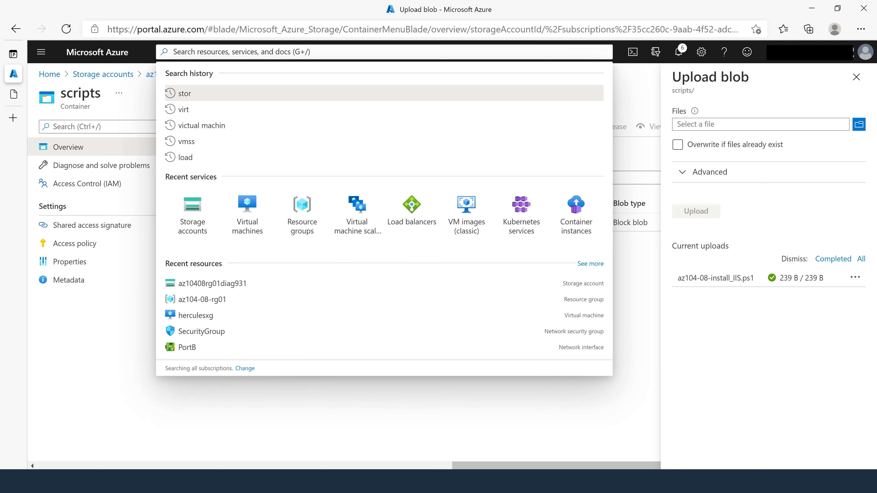
type("virm")
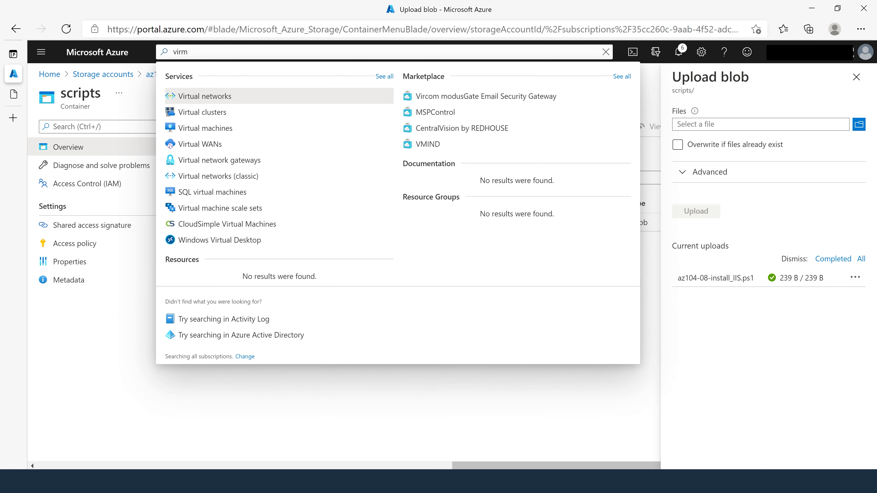
left_click(207, 128)
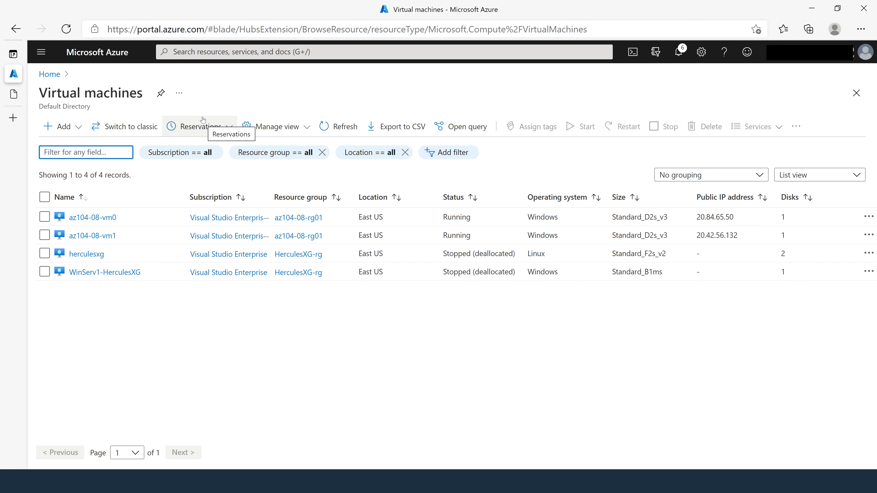
left_click(104, 217)
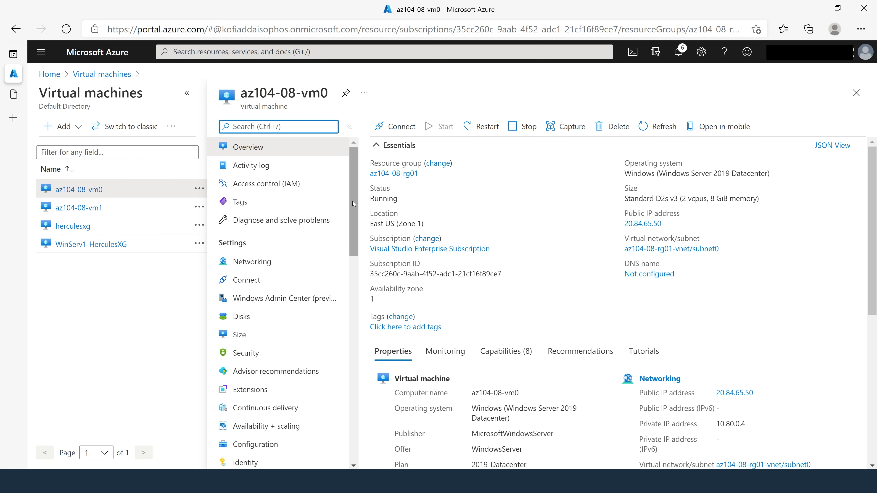
scroll(353, 200, "down", 4)
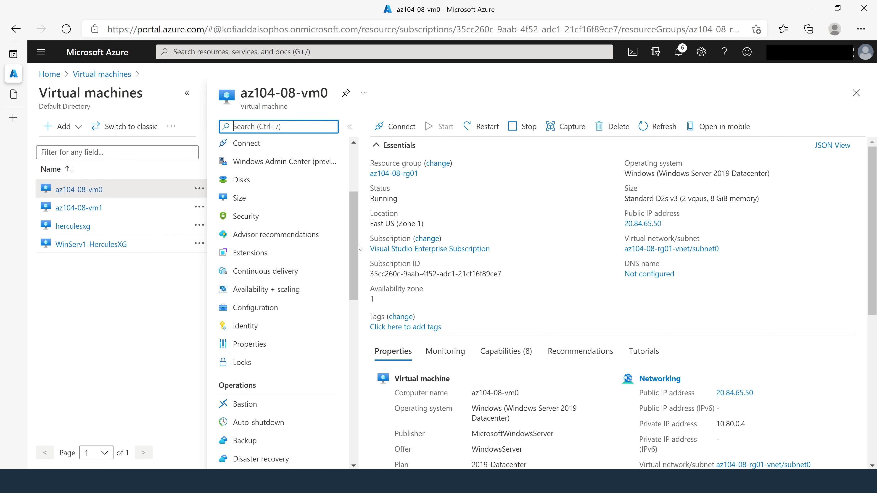
left_click(264, 255)
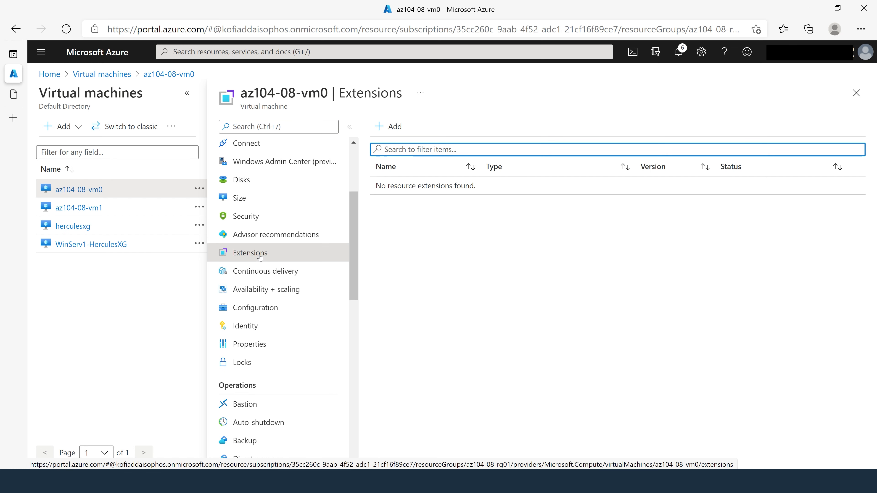
Add a new Custom Script Extension to az104-08-vm0 and open its installation settings
left_click(389, 127)
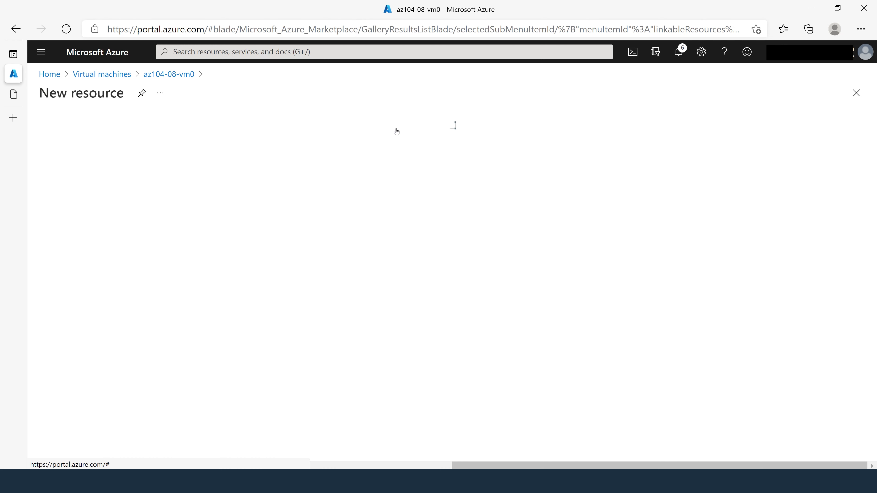
scroll(346, 207, "down", 3)
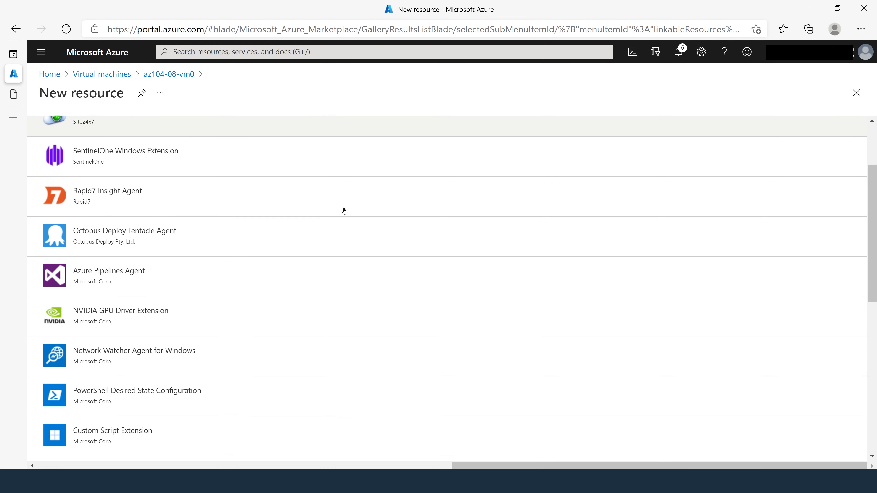
scroll(316, 249, "down", 2)
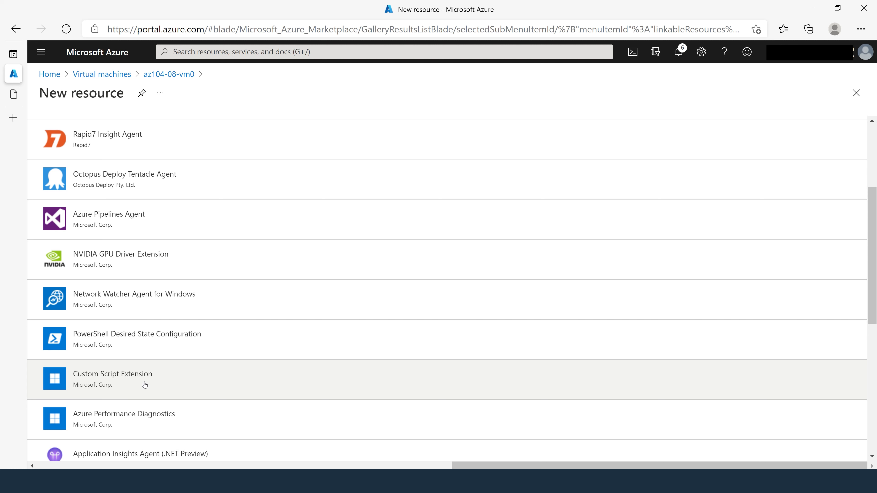
left_click(143, 385)
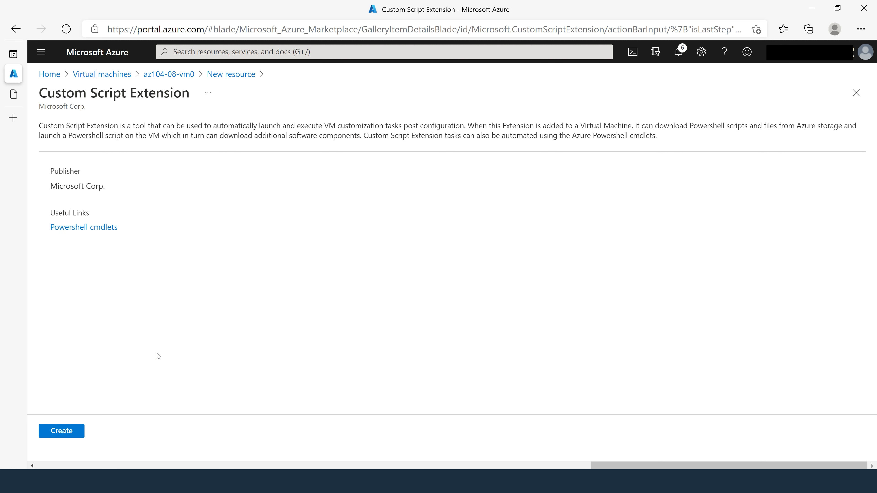
left_click(65, 431)
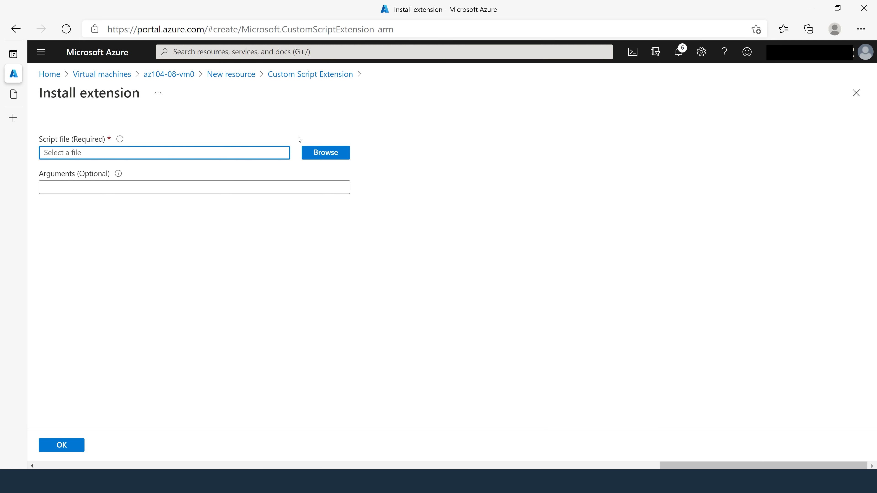
Choose az104-08-install_IIS.ps1 from the scripts container in az10408rg01diag931 as the script file and install the extension
left_click(324, 152)
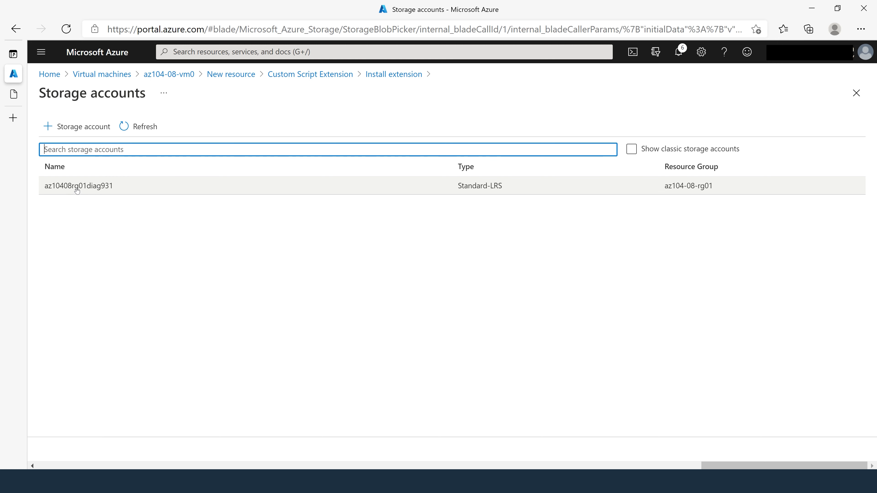
left_click(92, 188)
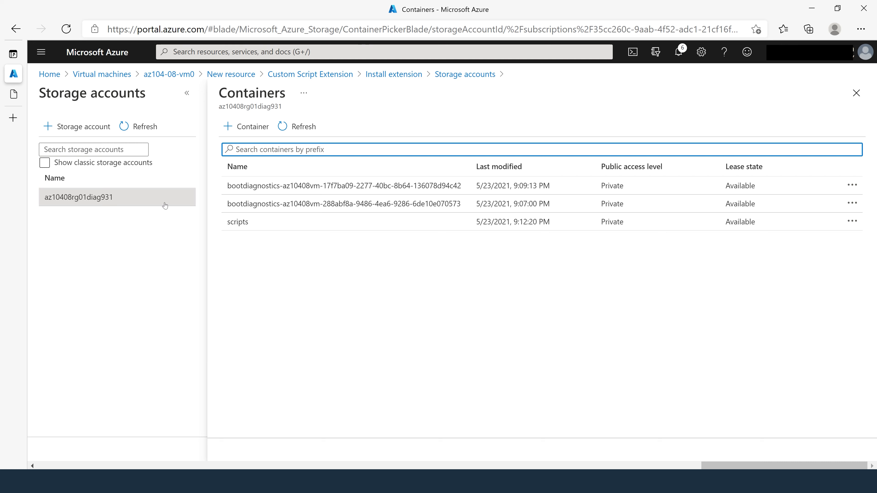
left_click(238, 224)
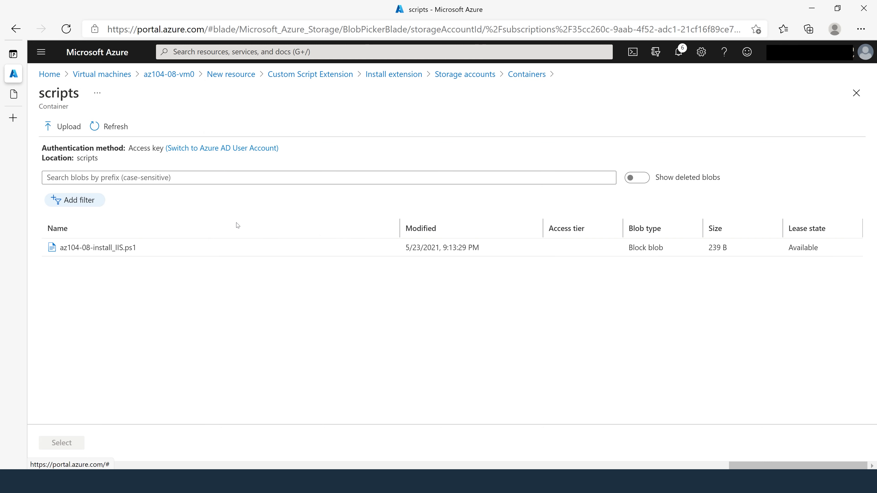
left_click(100, 248)
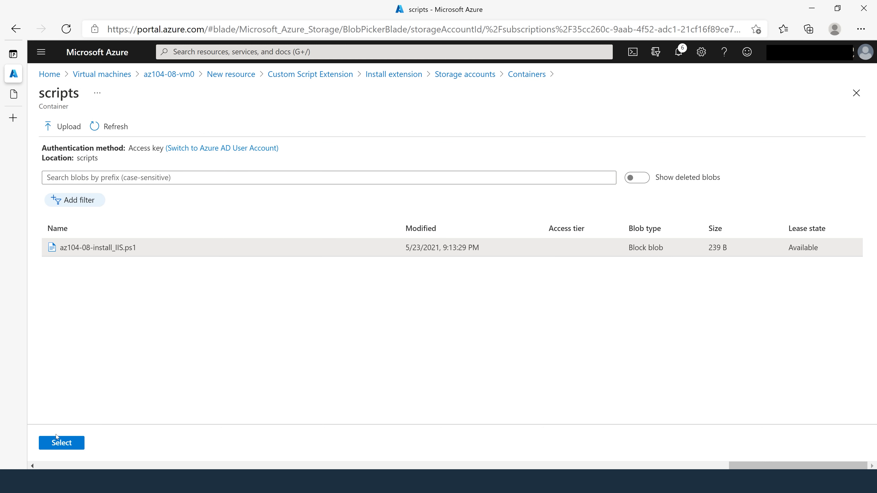
left_click(61, 443)
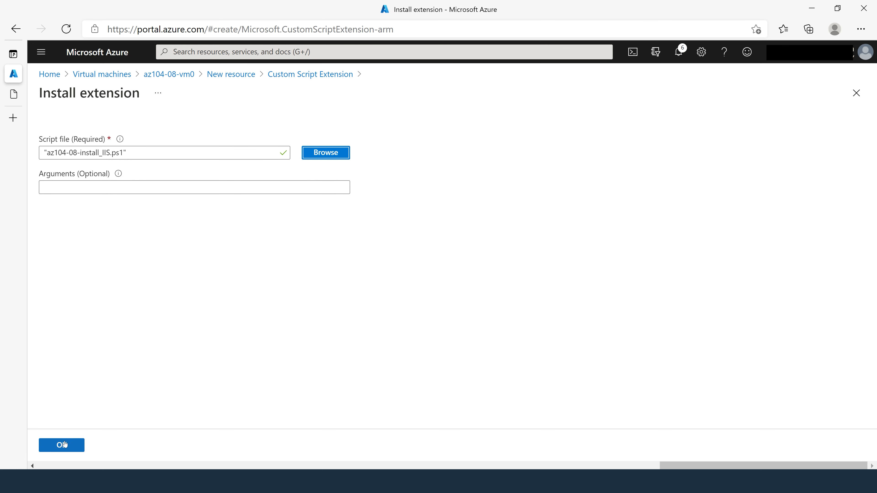
left_click(62, 445)
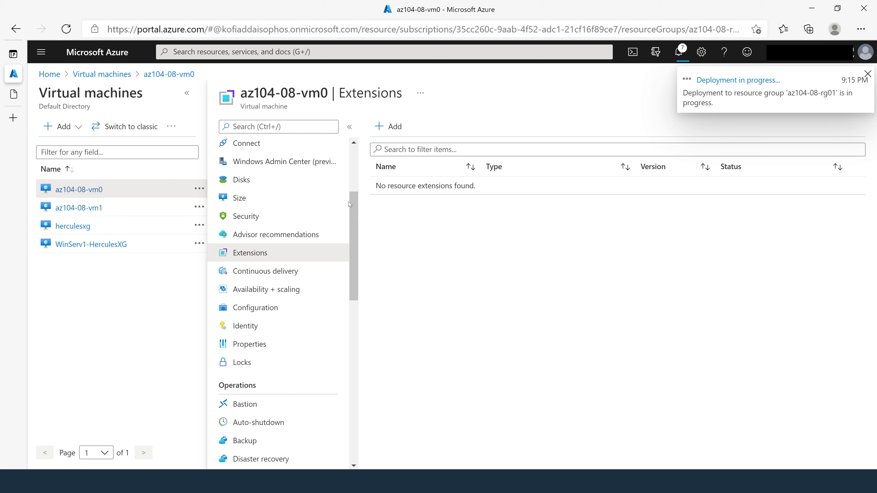
Find the virtual machines service and open the az104-08-vm1 virtual machine
left_click(263, 52)
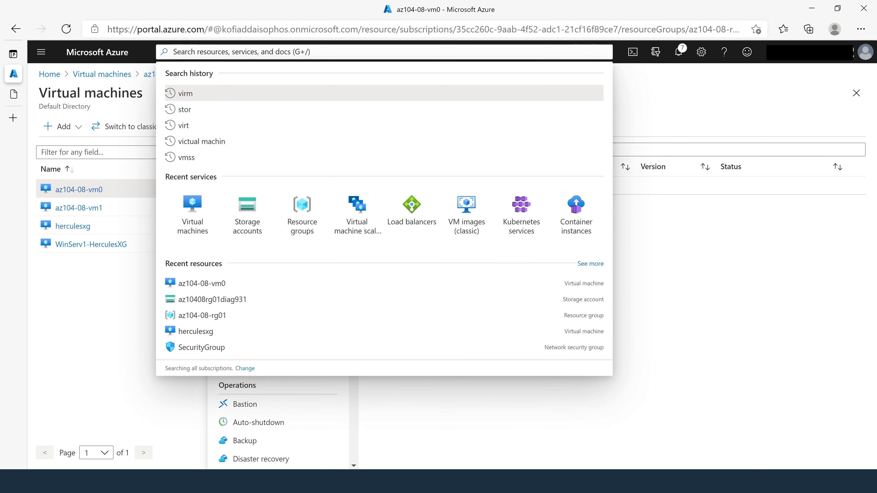
type("vir")
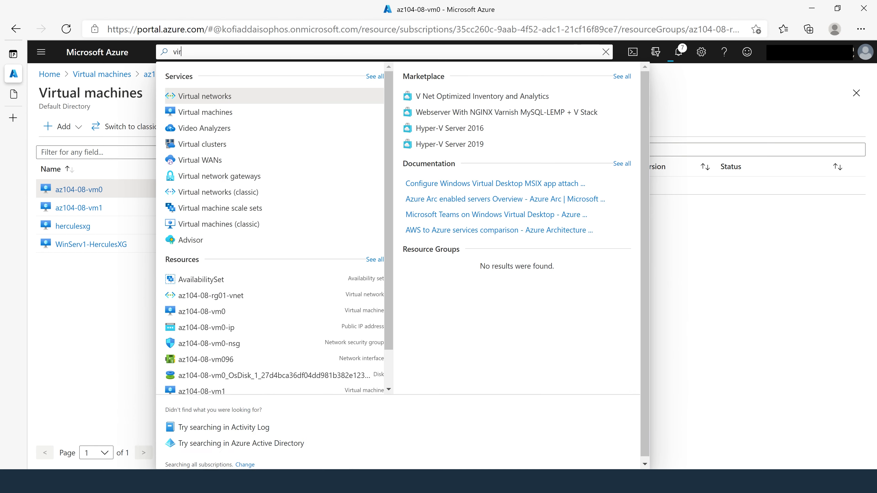
type("tual")
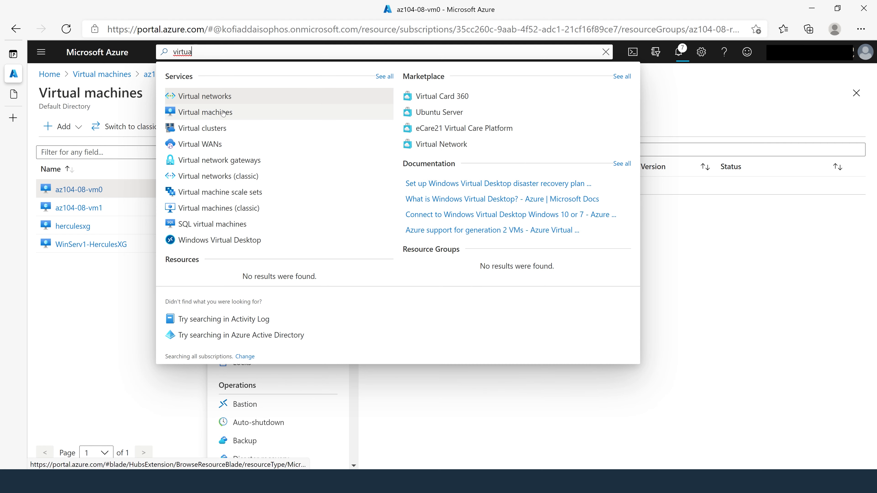
left_click(222, 112)
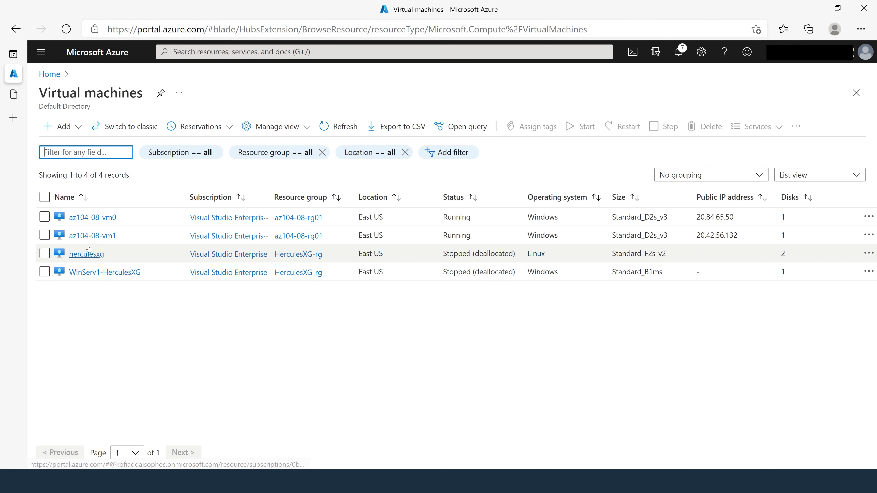
left_click(92, 236)
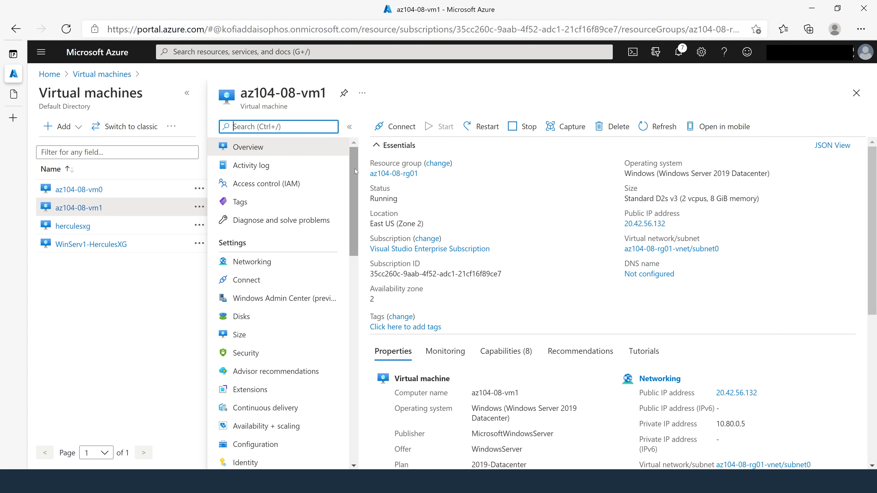
Export the template of az104-08-vm1, start a custom deployment from it and open the template for editing
left_click_drag(355, 169, 339, 360)
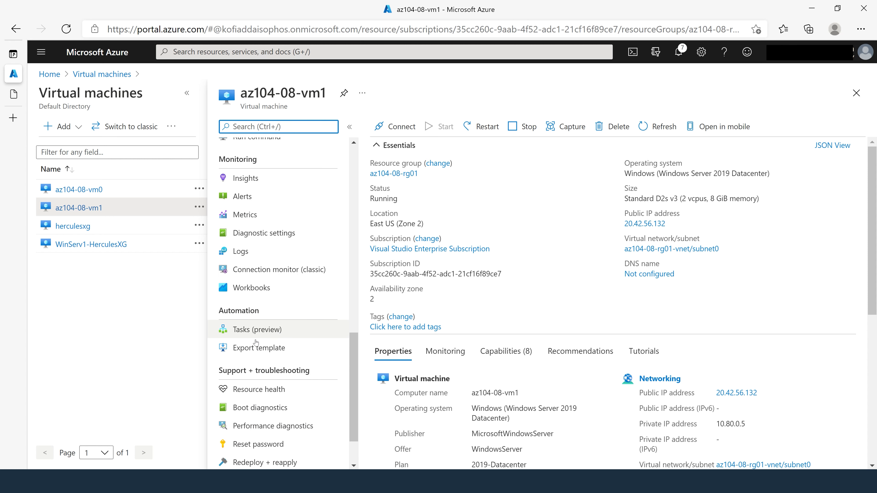
left_click(268, 352)
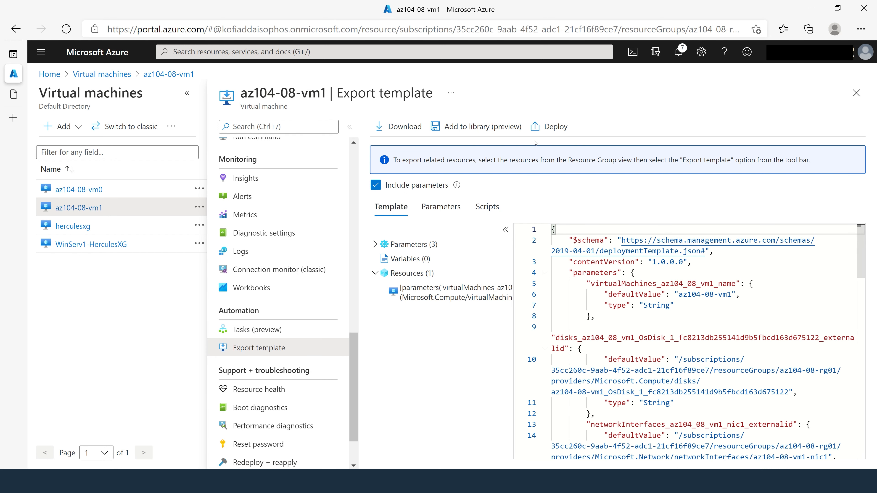
left_click(540, 129)
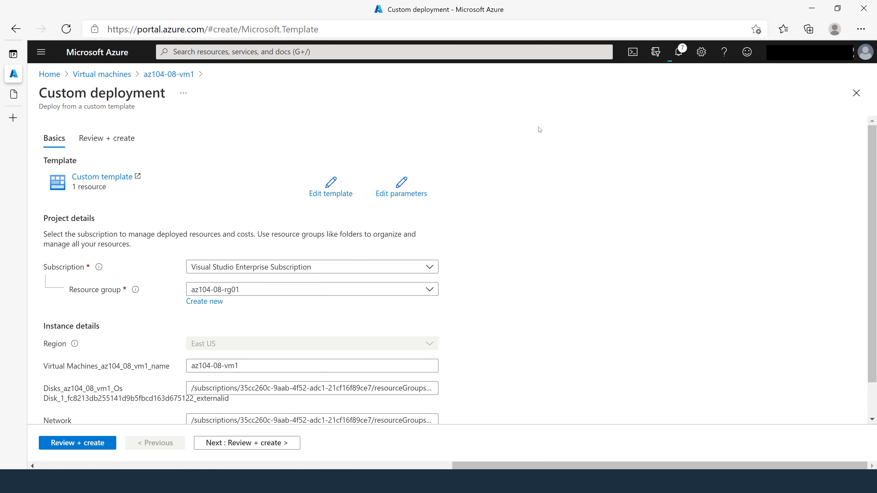
scroll(533, 290, "down", 1)
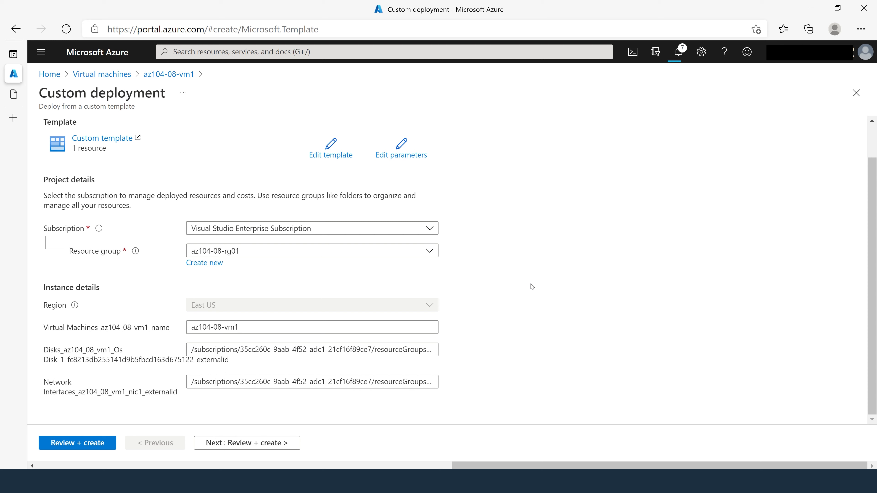
left_click(334, 158)
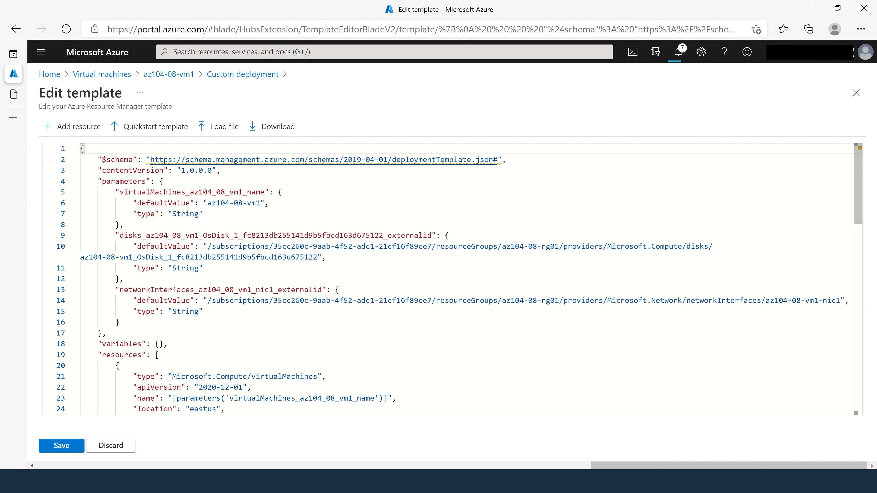
Mark the end of the template's "resources": [ line as insertion point and copy the customScriptExtension code from step 17 of the lab instructions
left_click(159, 356)
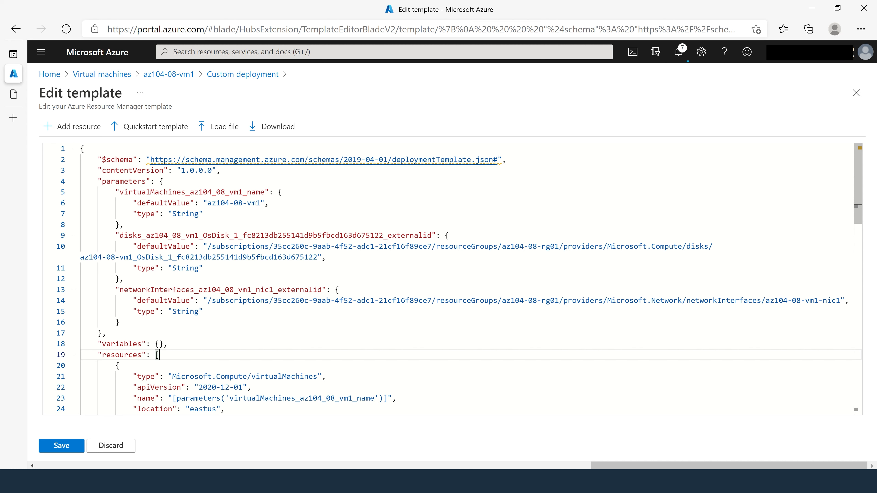
left_click(52, 94)
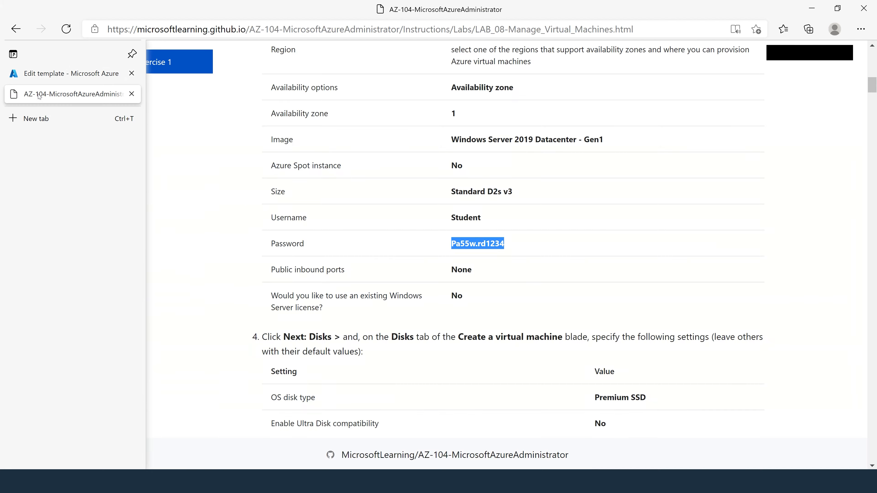
scroll(666, 327, "down", 20)
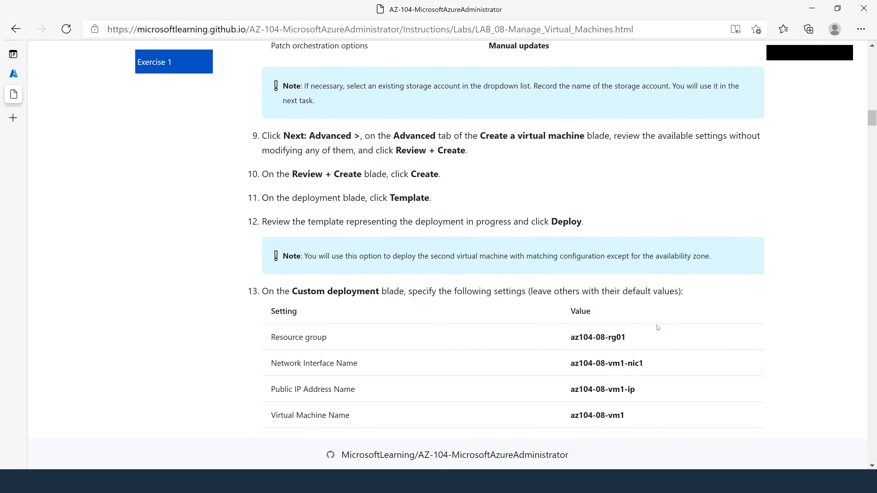
scroll(657, 328, "down", 20)
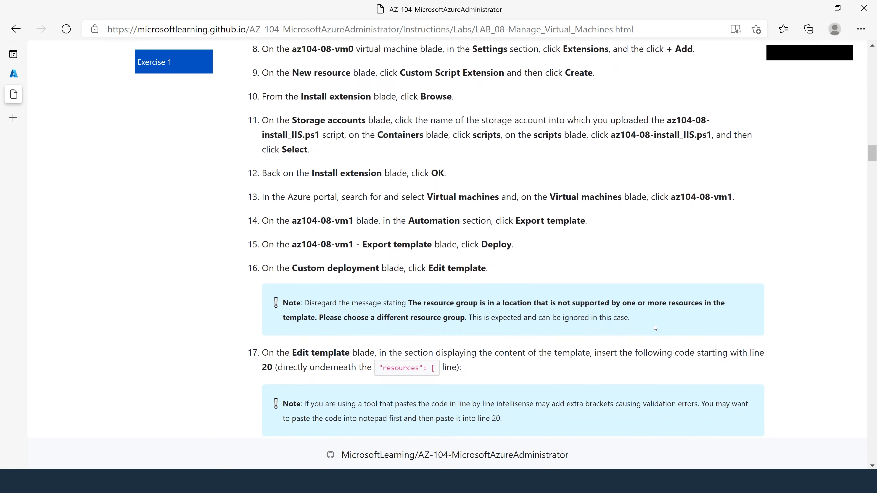
scroll(656, 327, "up", 3)
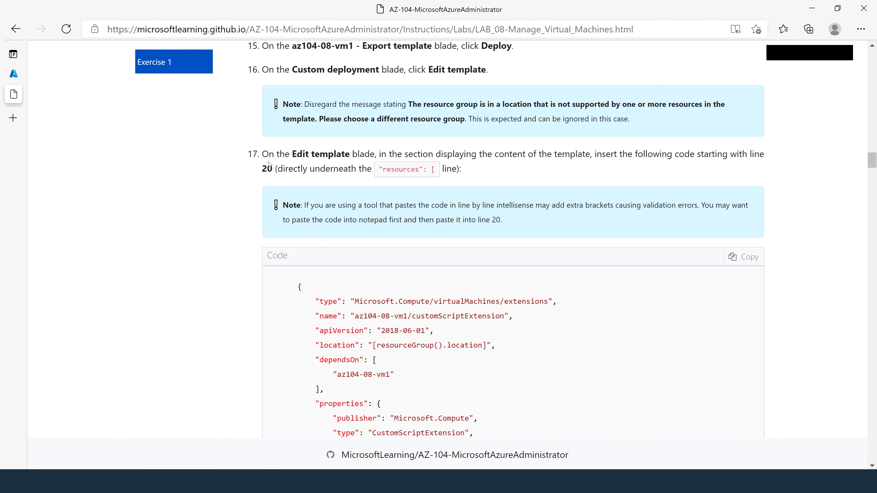
scroll(268, 161, "up", 1)
scroll(268, 161, "down", 4)
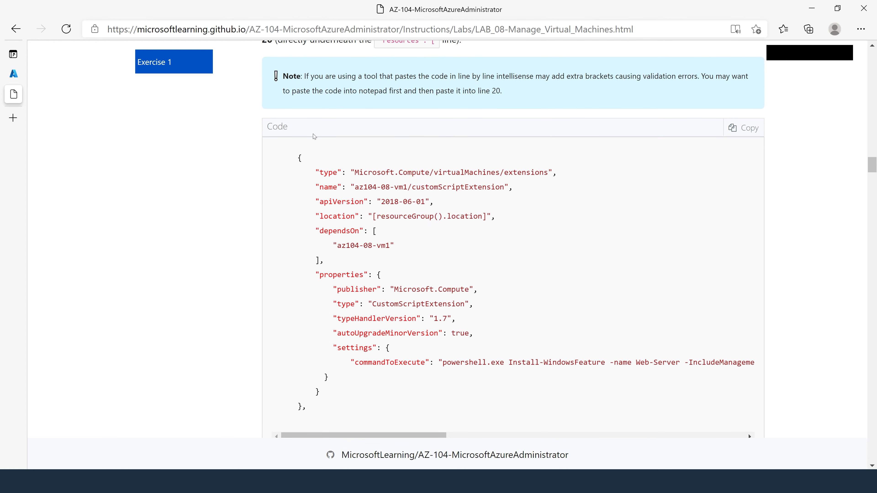
left_click(757, 133)
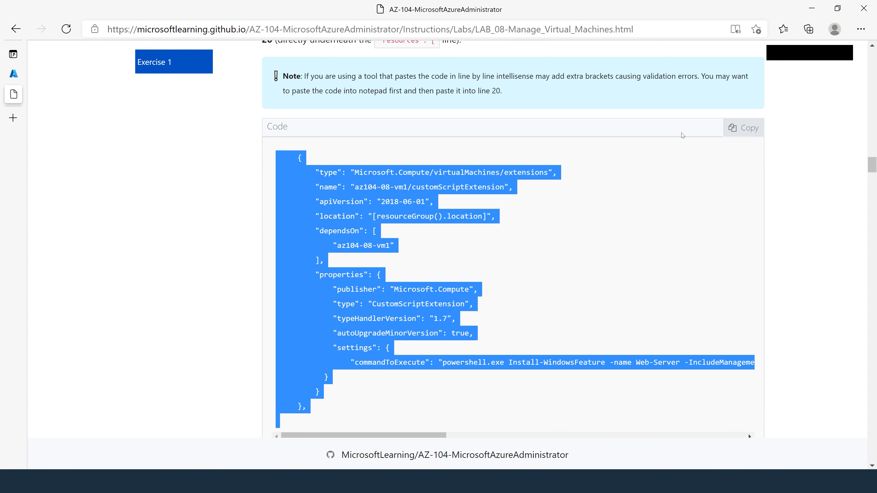
Back in the Azure template editor, insert the copied customScriptExtension code on a new line 20 directly beneath "resources": [
mouse_move(7, 77)
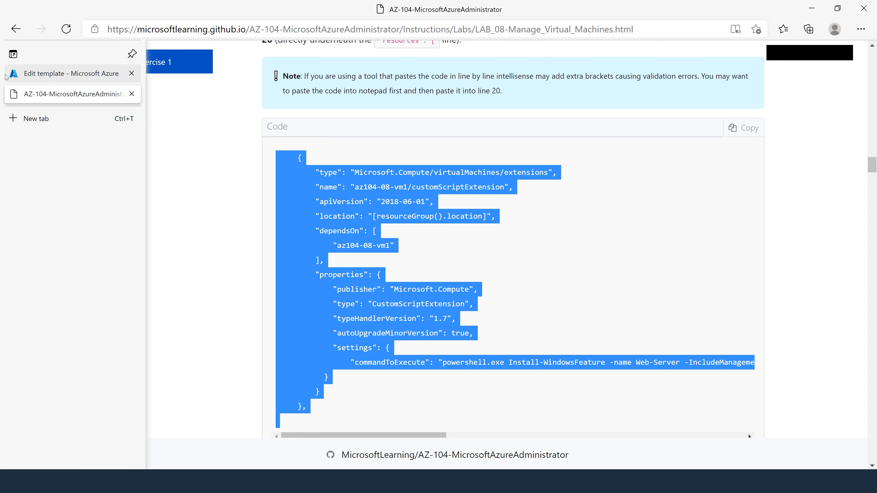
left_click(52, 75)
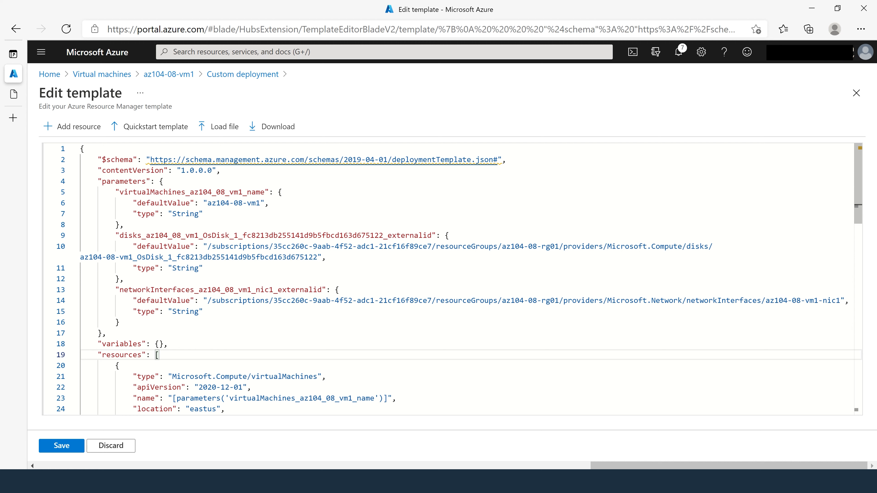
key("Return")
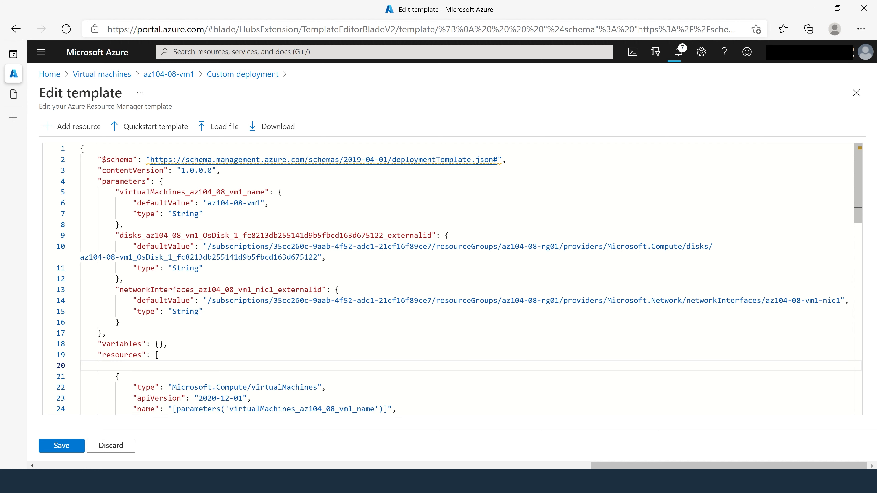
key("ctrl+v")
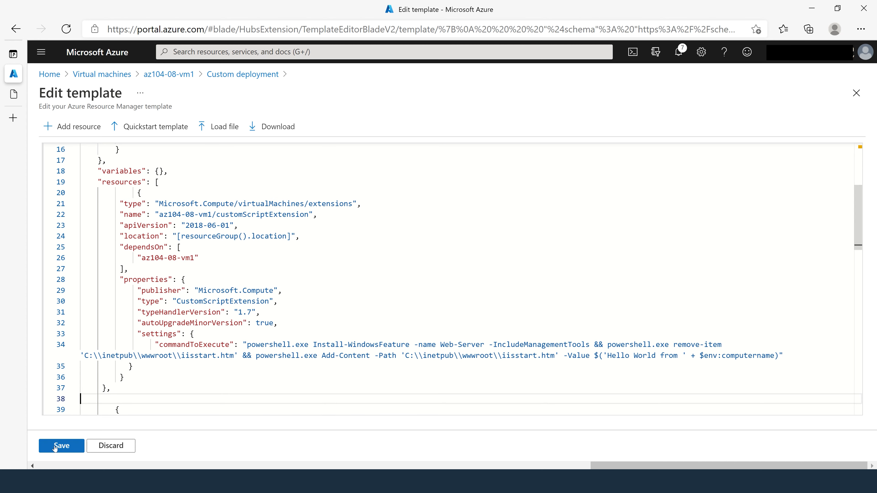
Save the edited template, then review and create the custom deployment in resource group az104-08-rg01
left_click(68, 450)
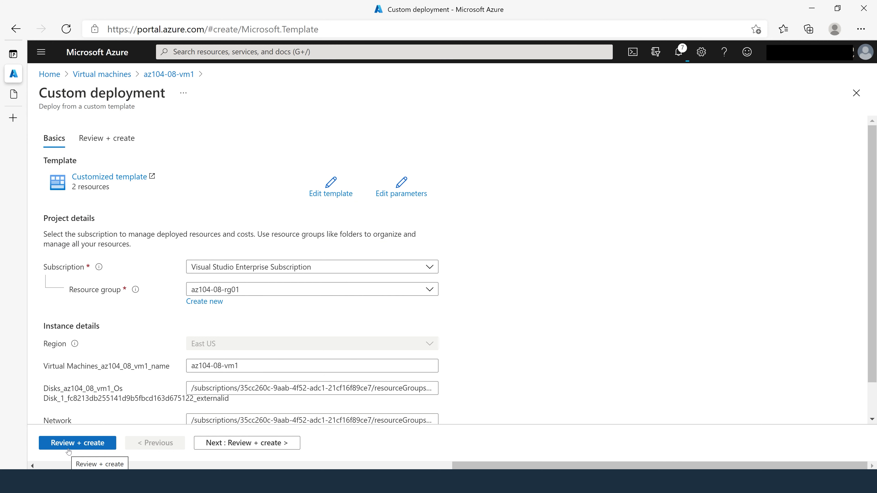
left_click(86, 447)
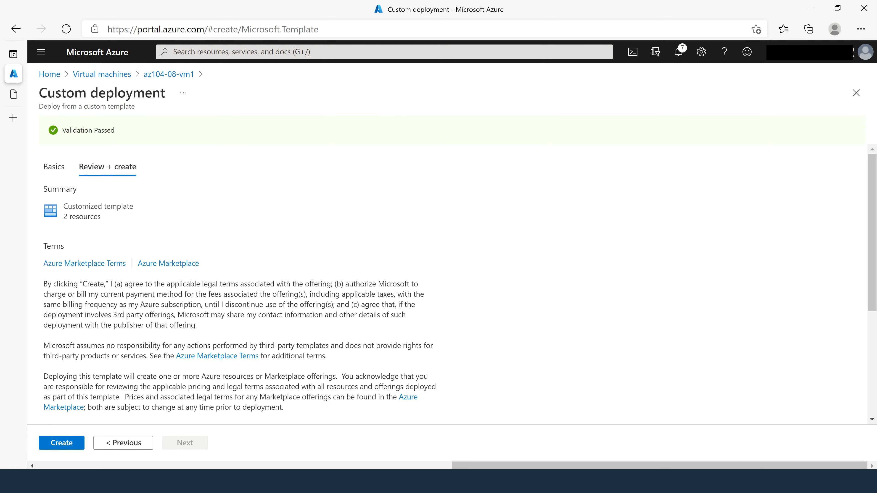
left_click(61, 445)
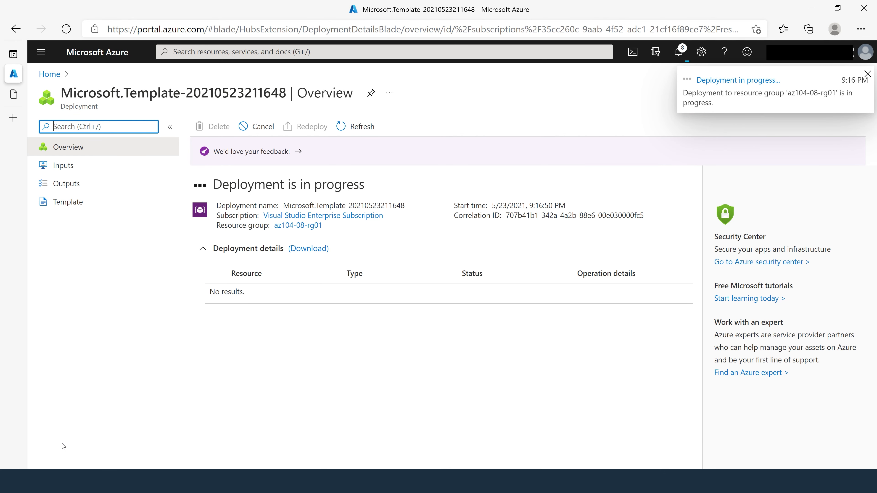
Return to the virtual machines list and check the provisioning status of the extensions on az104-08-vm0
left_click(194, 52)
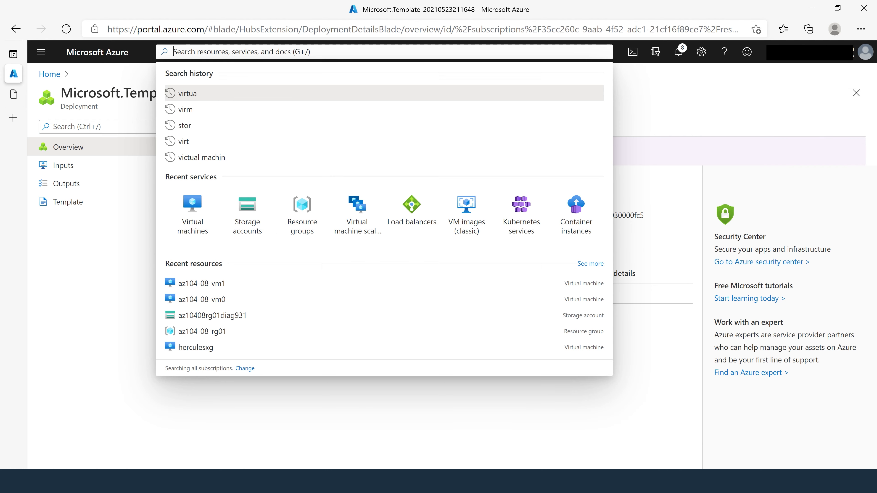
type("vi")
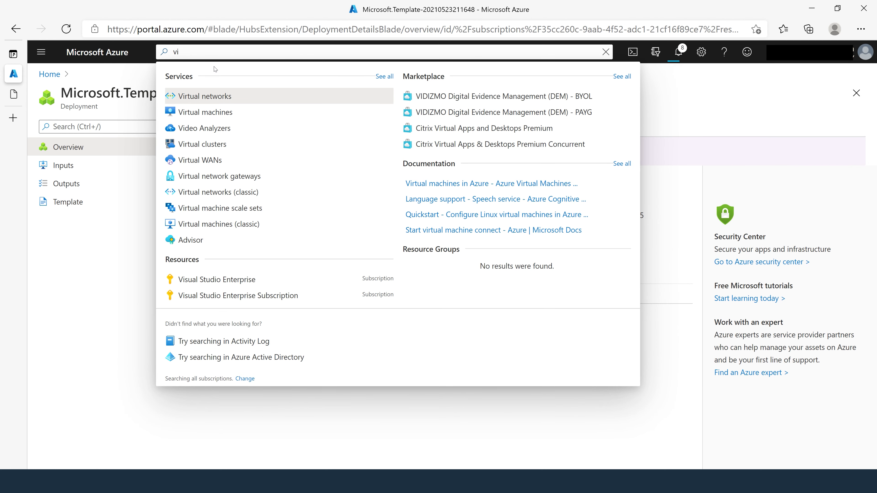
left_click(206, 111)
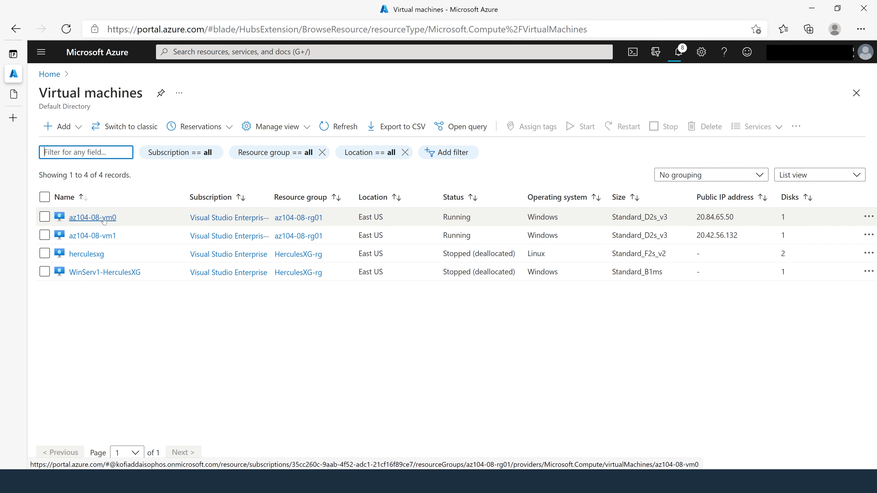
left_click(97, 221)
scroll(308, 322, "down", 4)
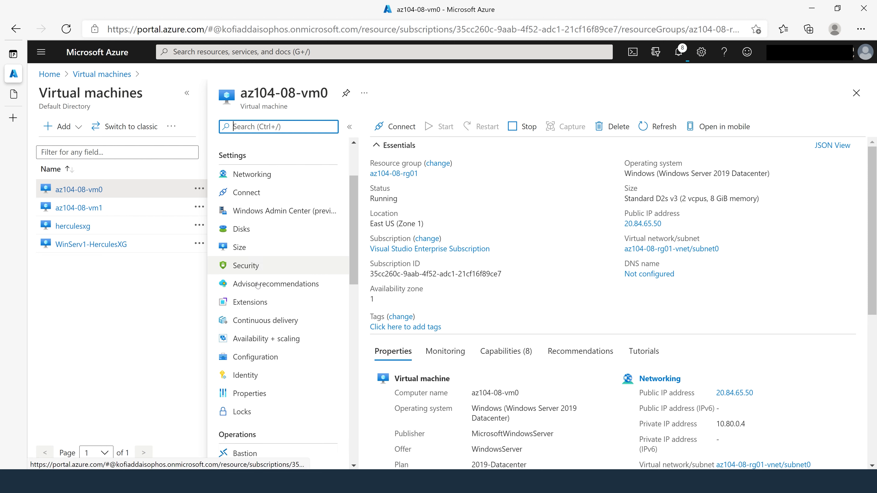
scroll(308, 322, "down", 4)
scroll(303, 316, "up", 5)
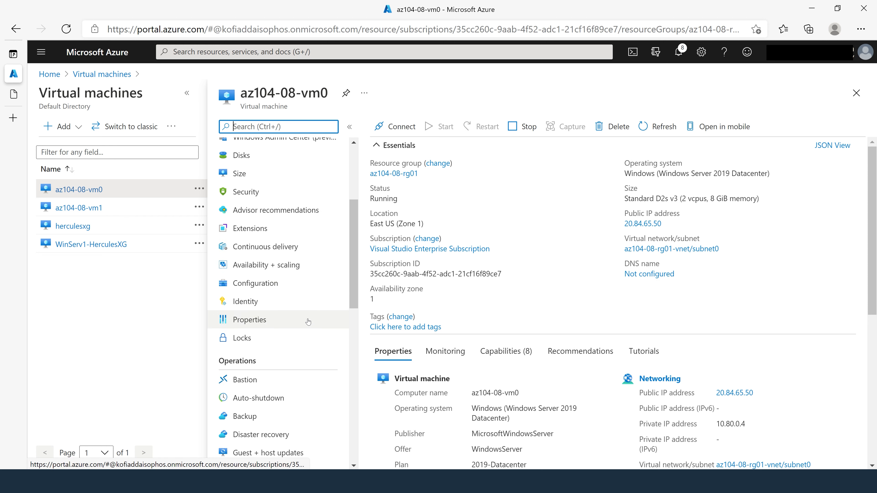
left_click(254, 292)
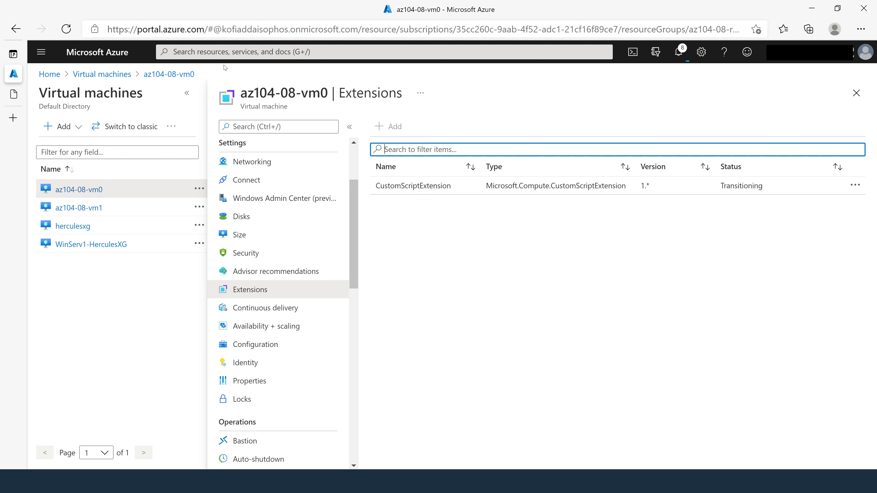
Open az104-08-vm1 and check its extensions, reloading the list to examine the custom script extension's status
left_click(120, 75)
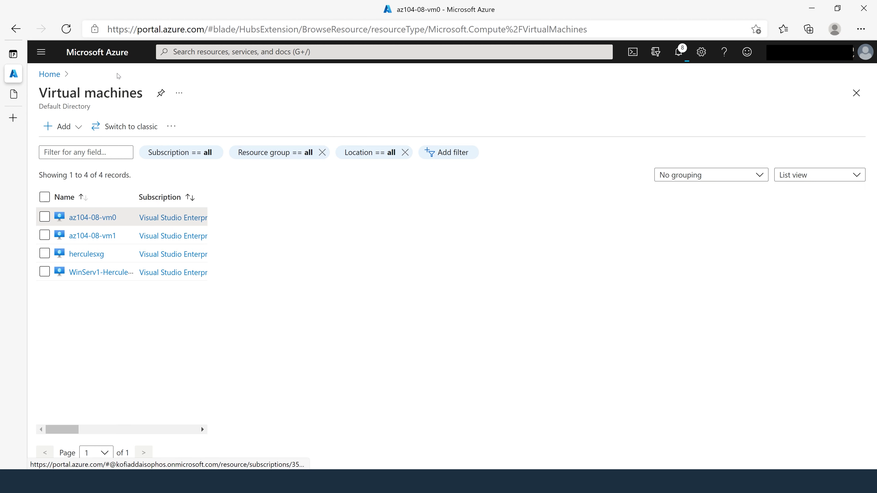
left_click(93, 236)
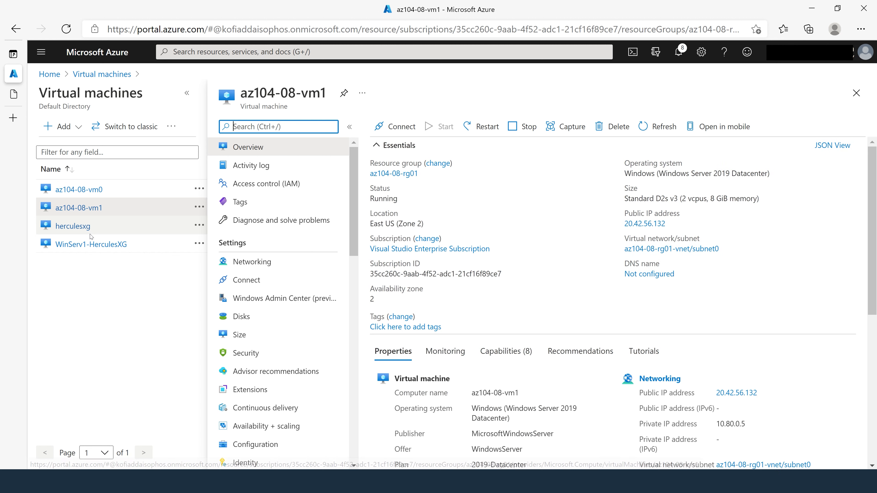
left_click(243, 393)
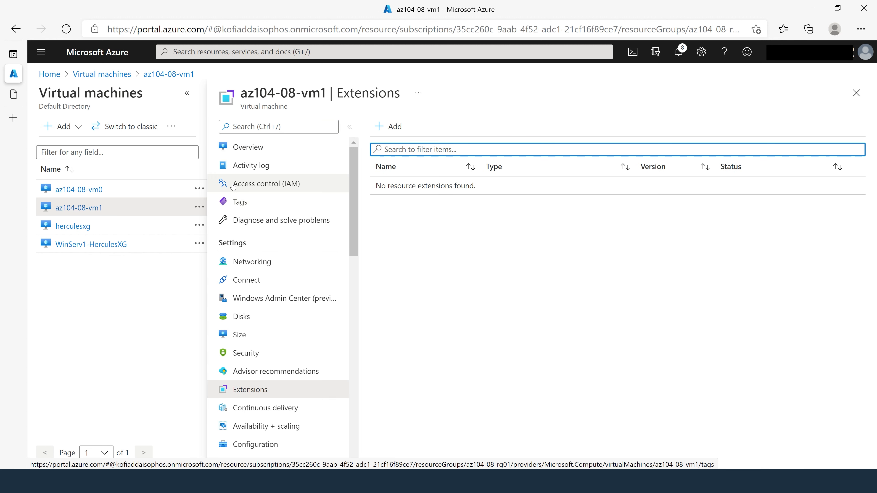
left_click(252, 147)
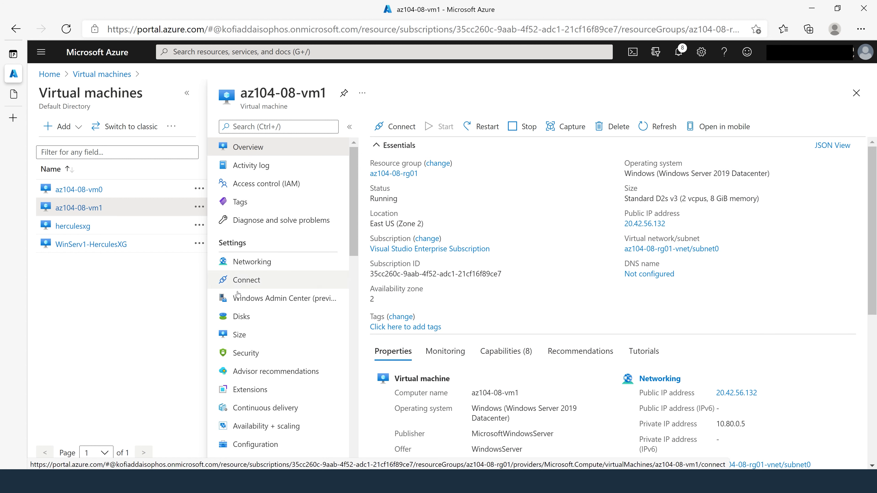
left_click(240, 392)
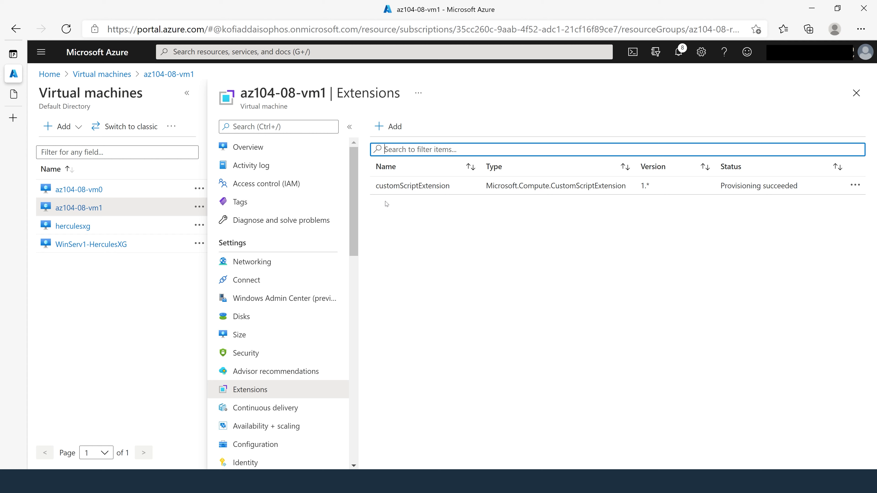
Return to the virtual machines list and open the RunPowerShellScript run command for az104-08-vm0
left_click(89, 76)
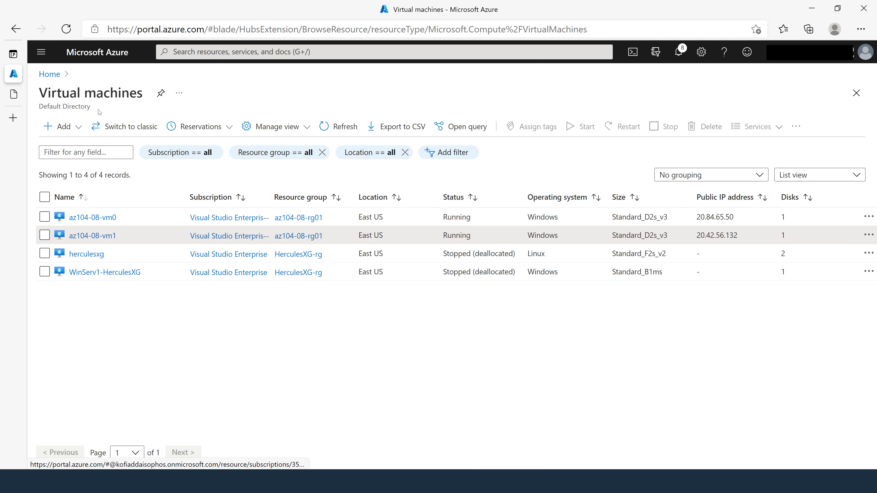
left_click(114, 218)
scroll(275, 232, "down", 10)
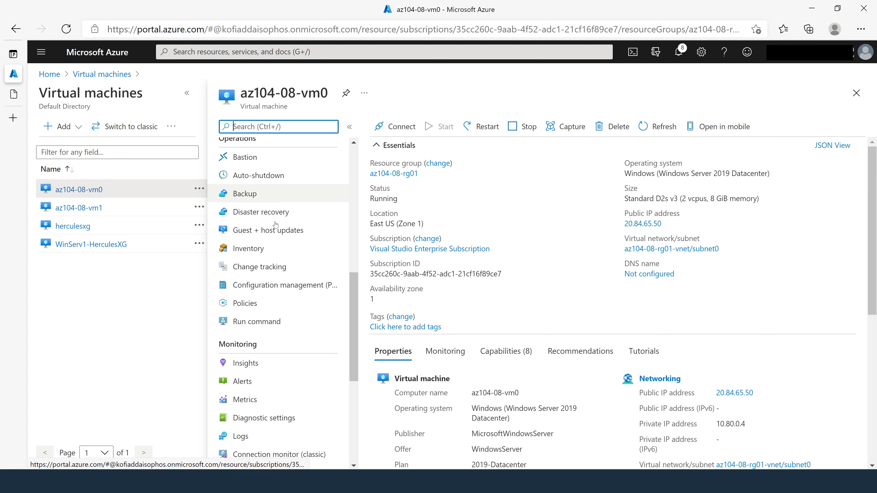
scroll(275, 232, "down", 1)
left_click(262, 306)
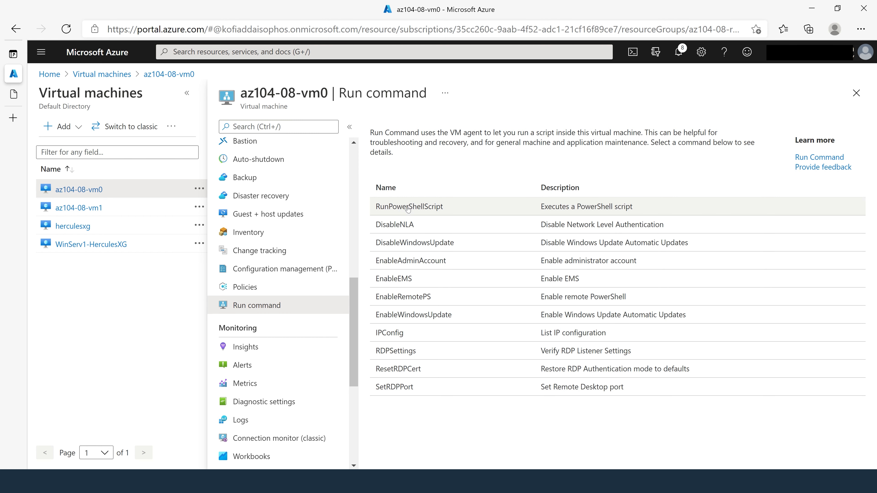
left_click(419, 207)
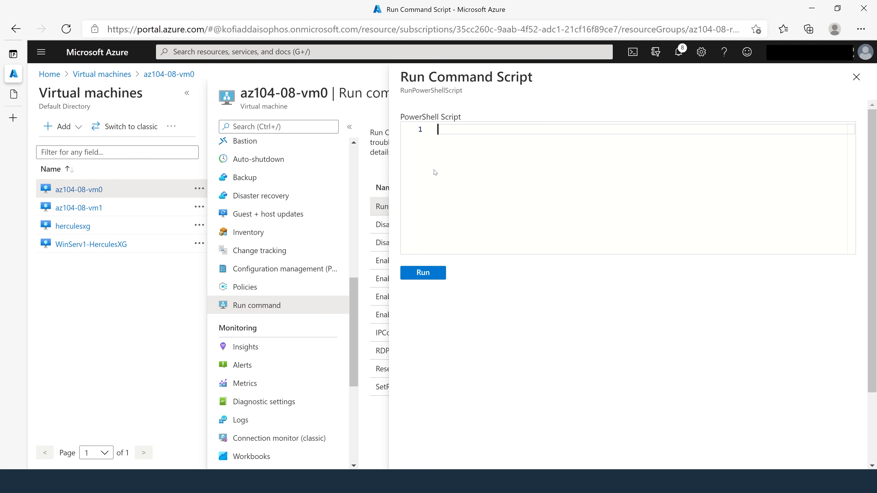
type("Invoke-WebRequest -UR")
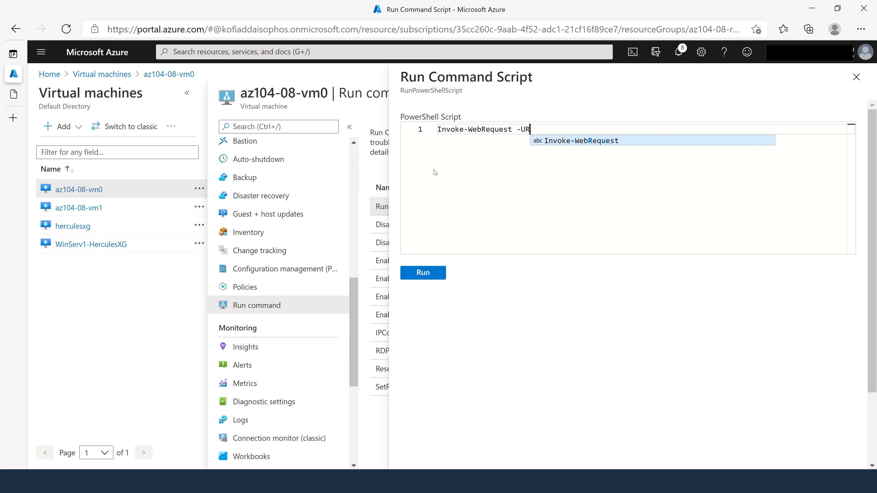
type("I h")
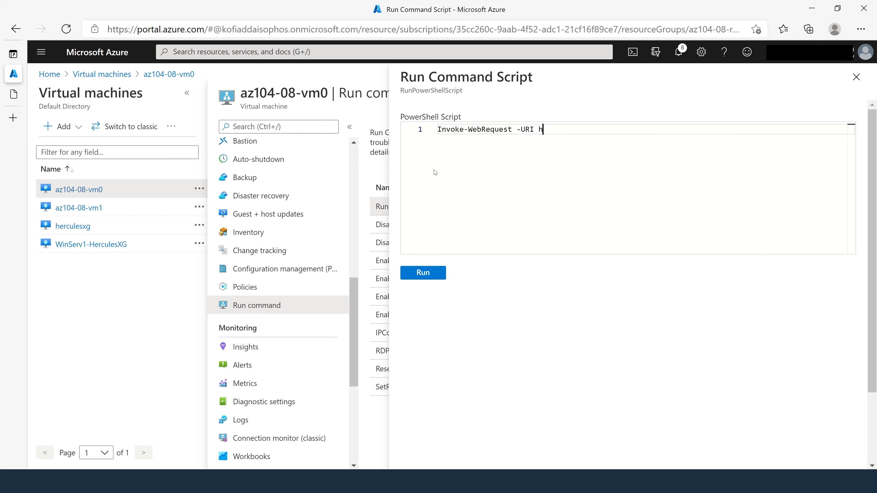
type("ttp://10")
type("80.0.4")
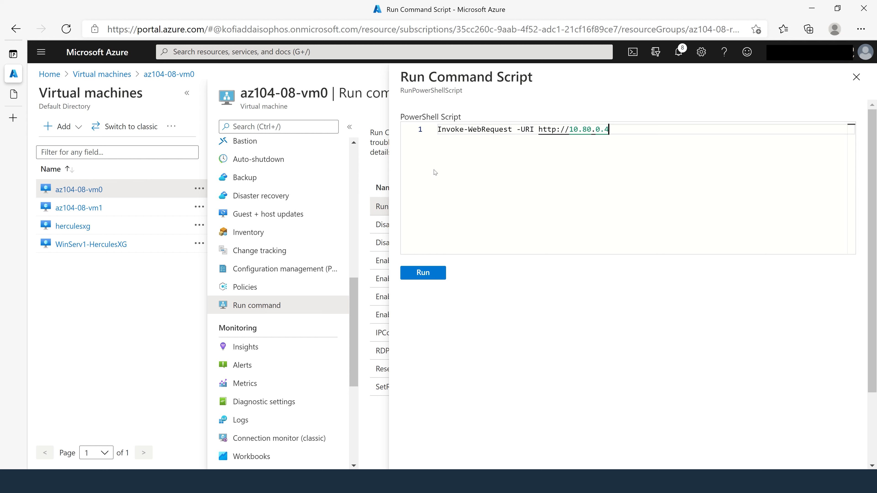
type(" -")
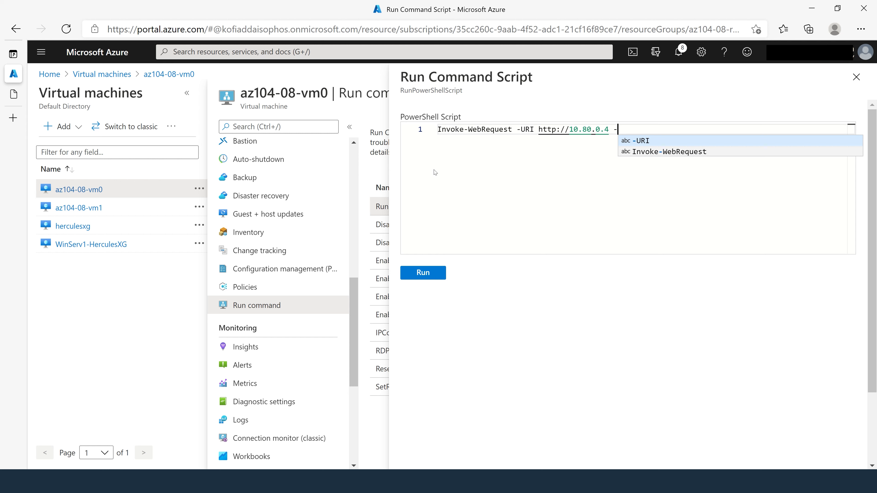
type("Use")
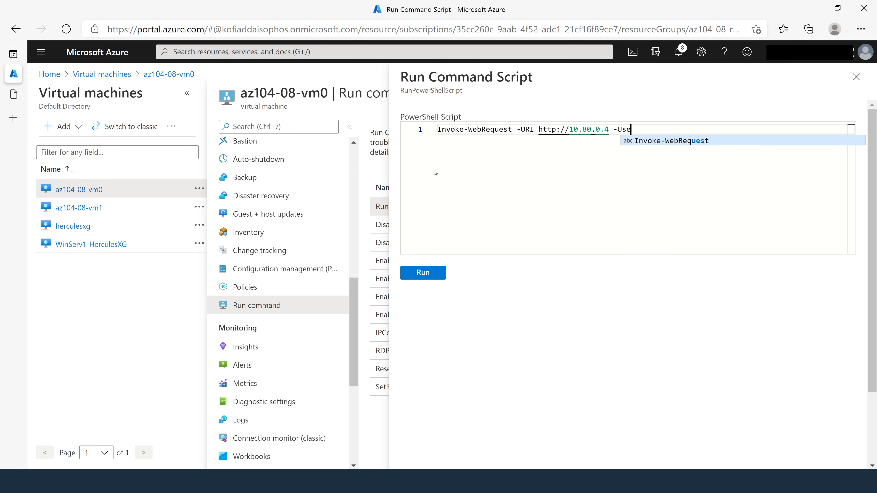
type("Bas")
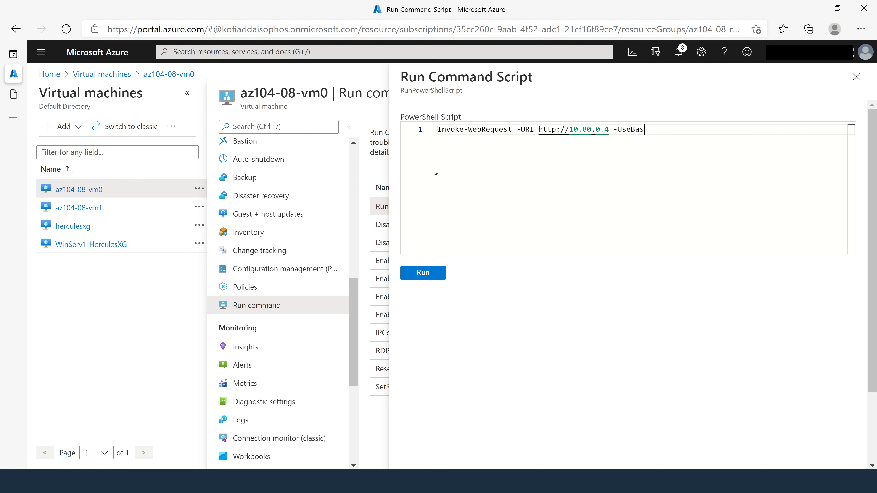
type("icParsing")
left_click(424, 272)
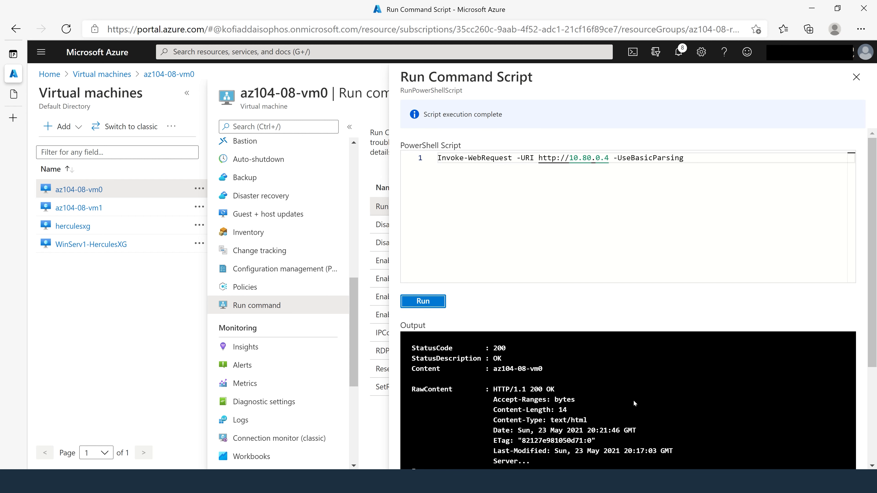
scroll(634, 401, "down", 1)
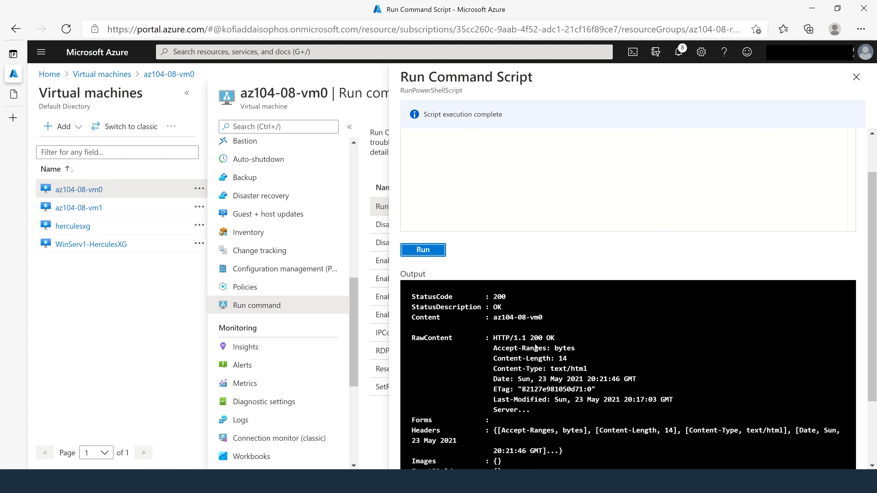
scroll(628, 345, "up", 1)
Copy the whole Invoke-WebRequest script line and close the Run Command Script pane
left_click_drag(684, 158, 436, 162)
key("ctrl+c")
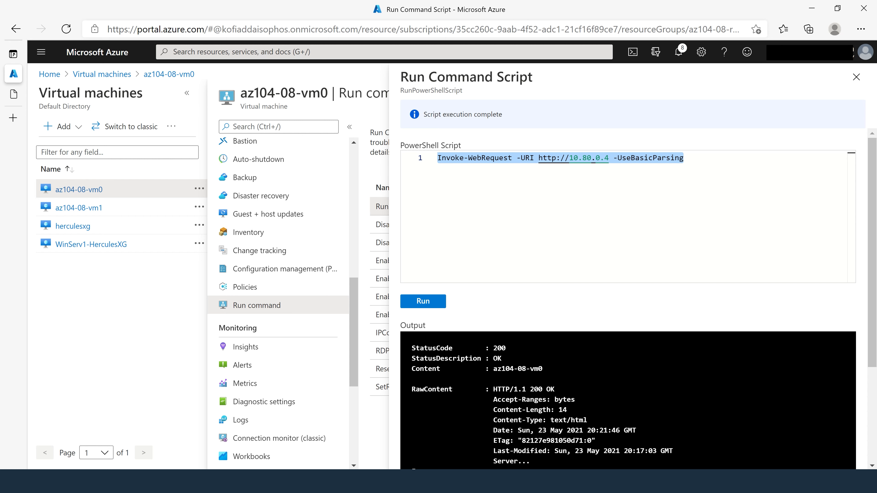
left_click(857, 78)
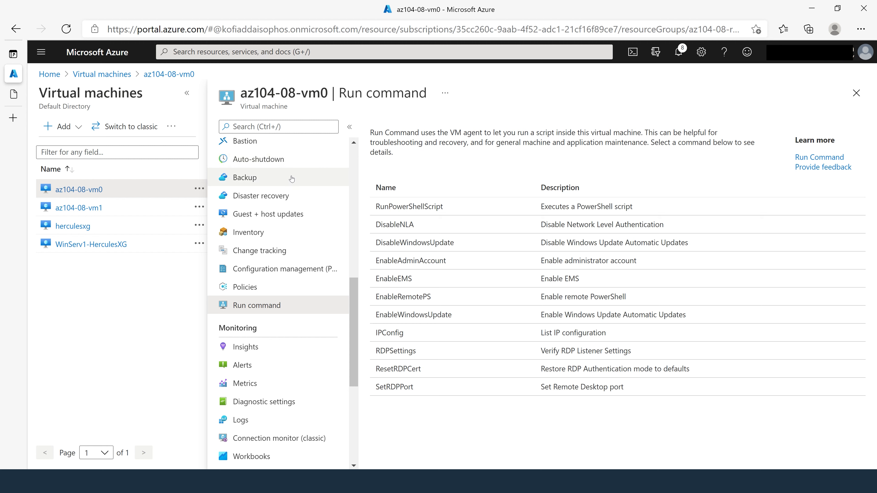
Check the private IP address in the networking properties on the az104-08-vm0 overview
scroll(247, 176, "up", 10)
left_click(246, 149)
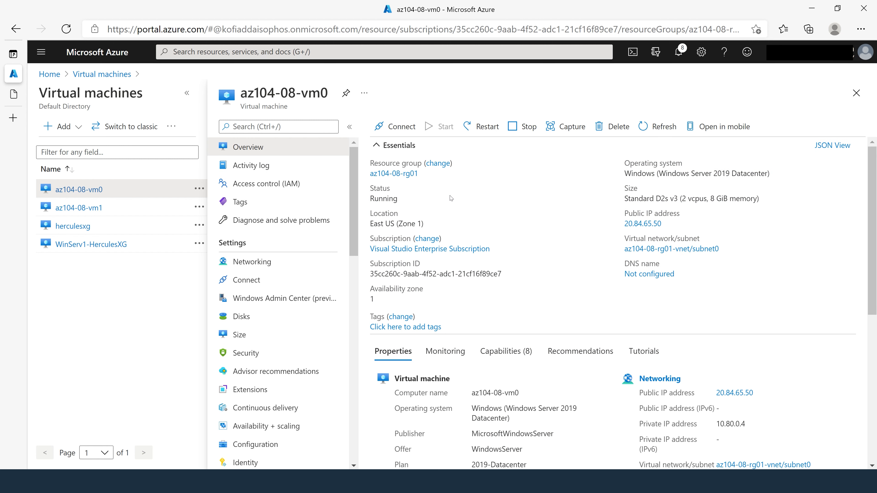
scroll(451, 198, "down", 7)
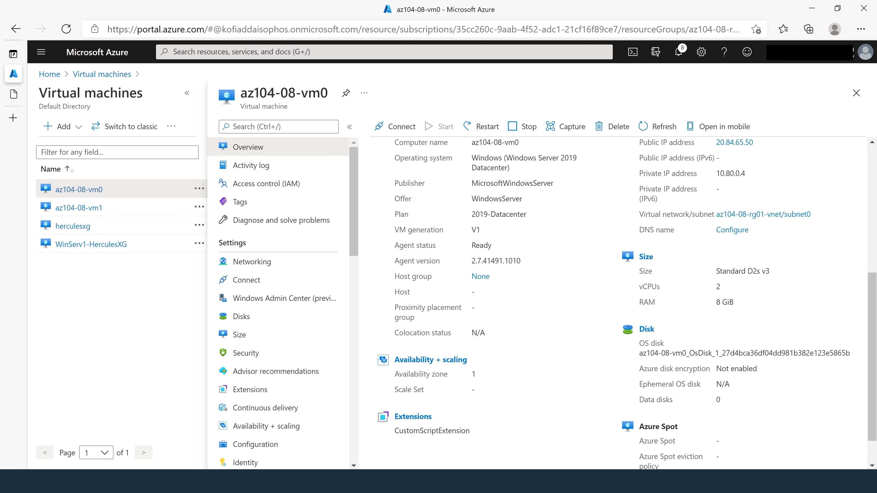
left_click_drag(716, 173, 745, 173)
scroll(494, 249, "up", 6)
scroll(494, 249, "up", 1)
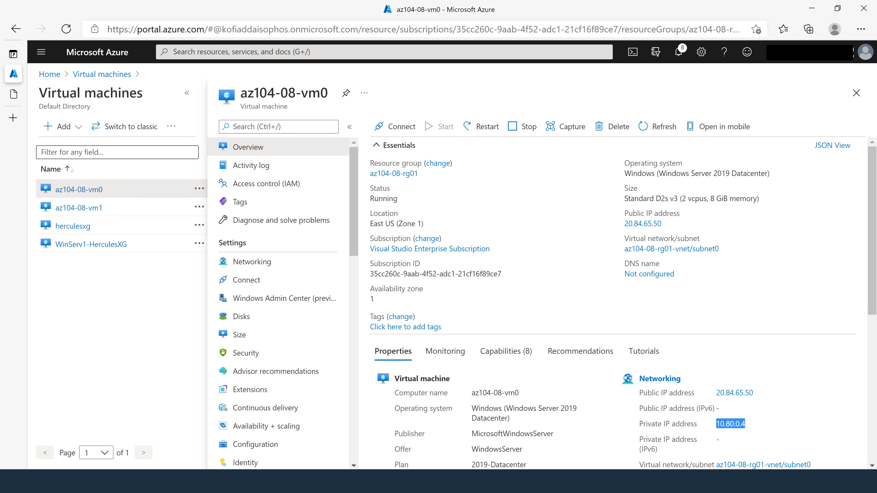
Go back to the virtual machines list and open the RunPowerShellScript run command for az104-08-vm1
left_click(94, 76)
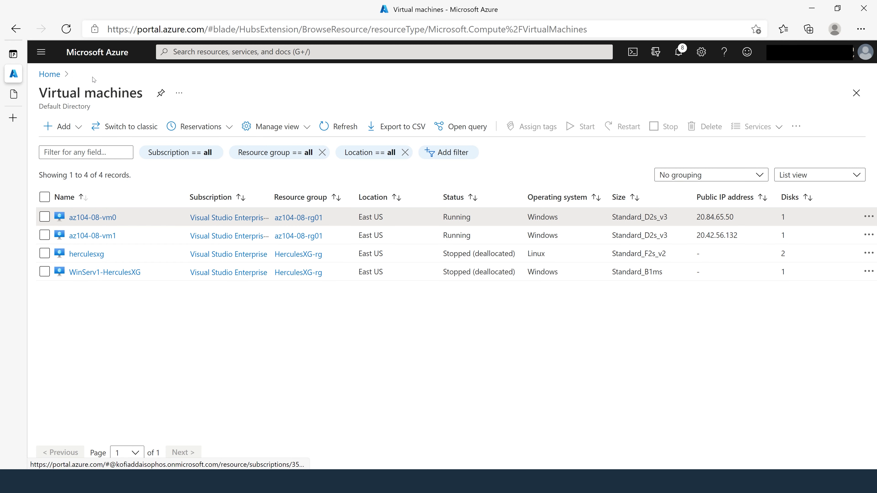
left_click(103, 239)
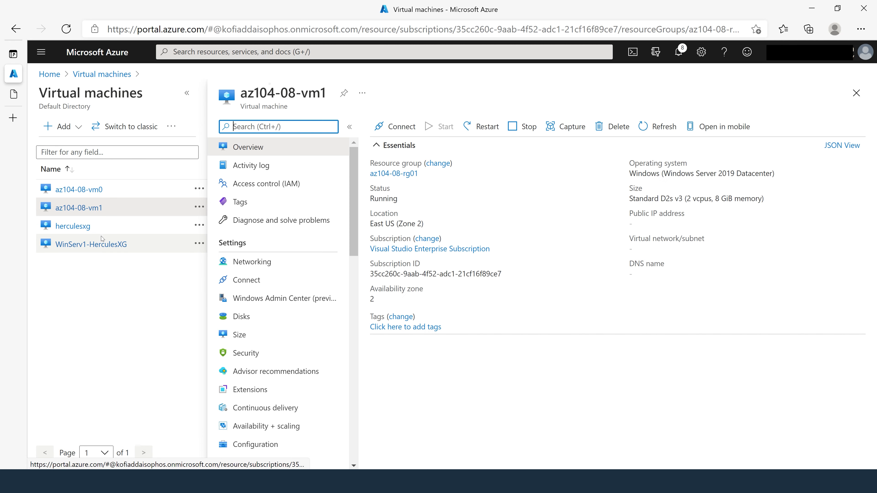
scroll(302, 228, "down", 7)
scroll(302, 229, "down", 5)
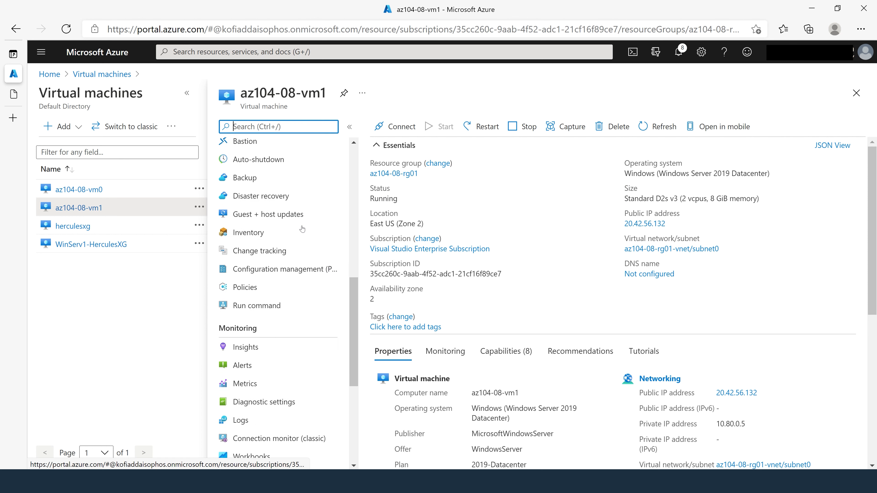
left_click(254, 309)
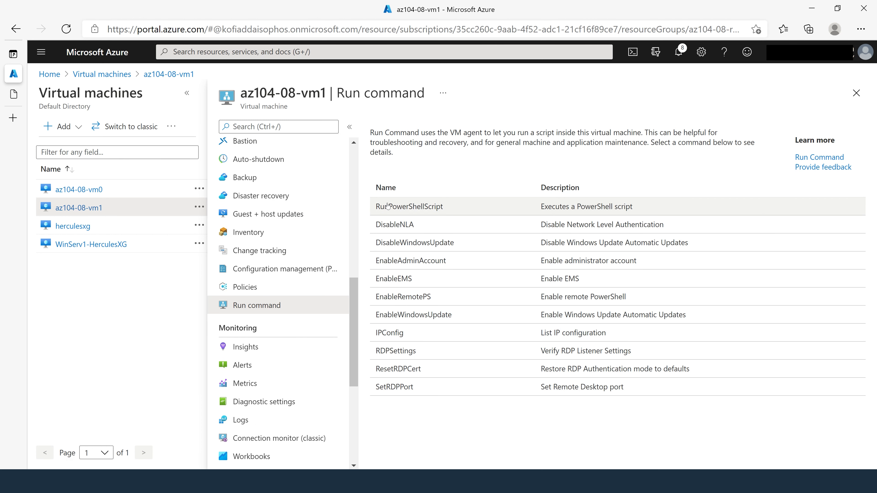
left_click(424, 211)
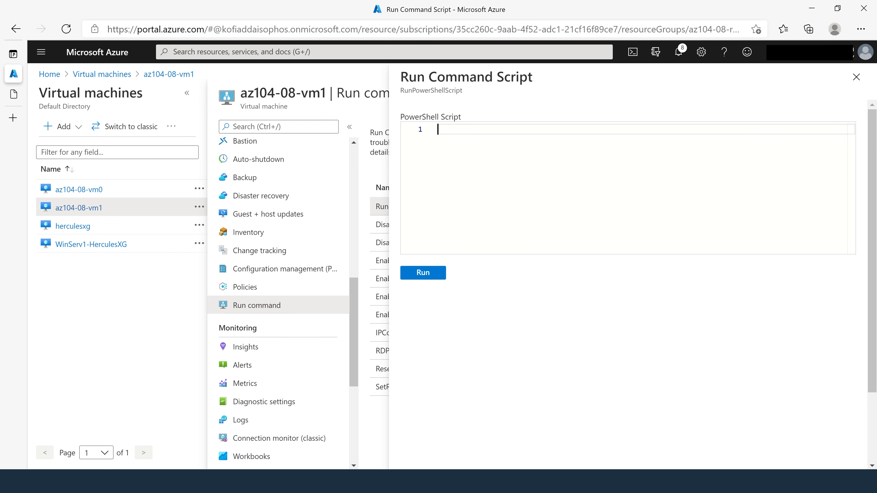
key("ctrl+v")
left_click(424, 274)
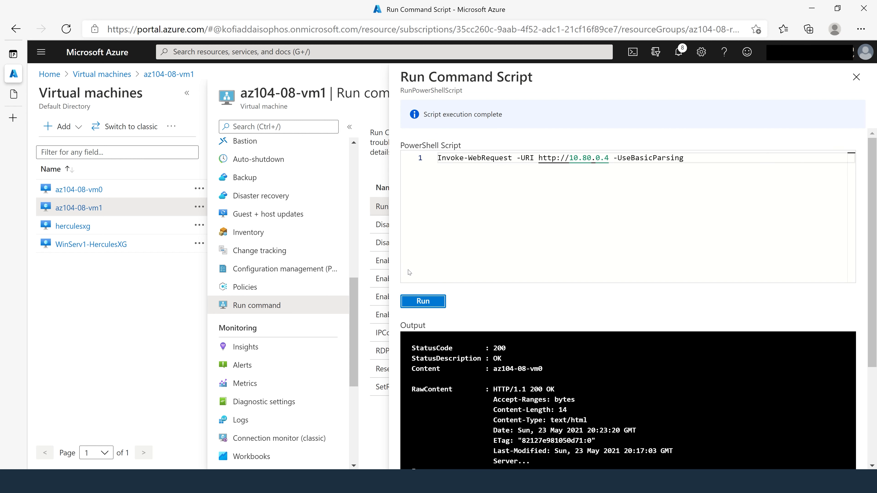
scroll(470, 260, "down", 1)
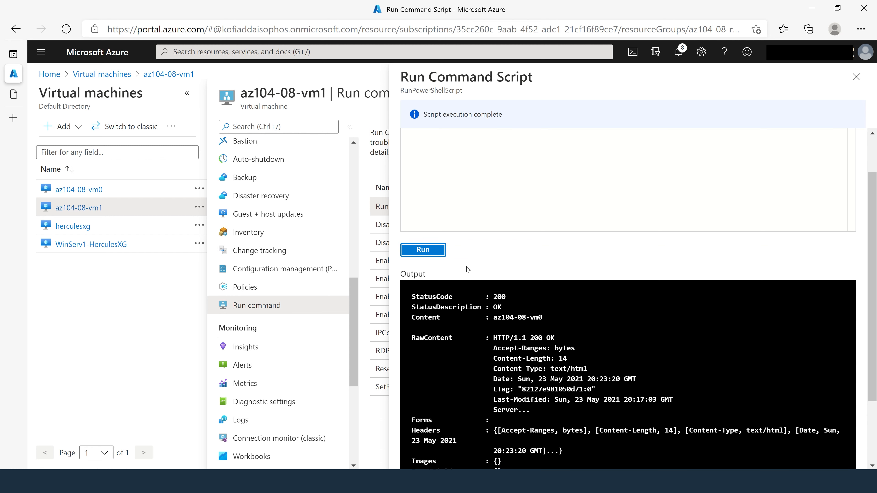
left_click_drag(530, 317, 546, 319)
key("Escape")
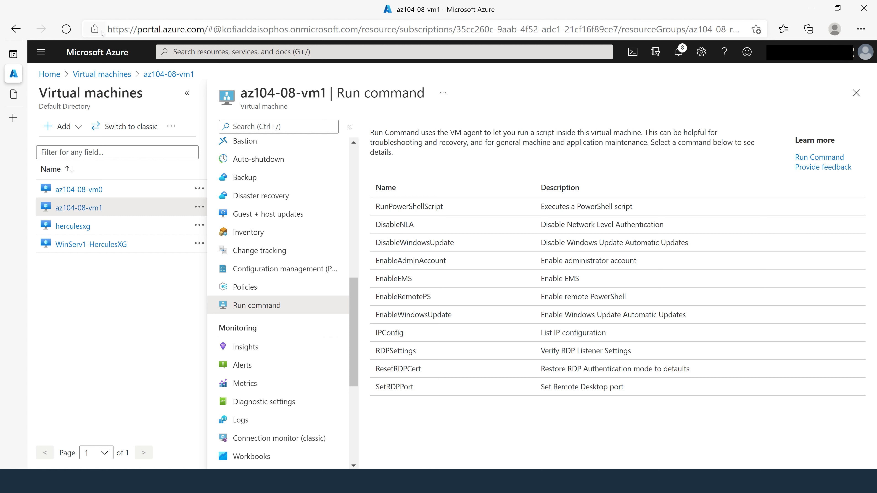
Search the portal for "vir", go to the virtual machines service, and open az104-08-vm0
left_click(242, 52)
type("vir")
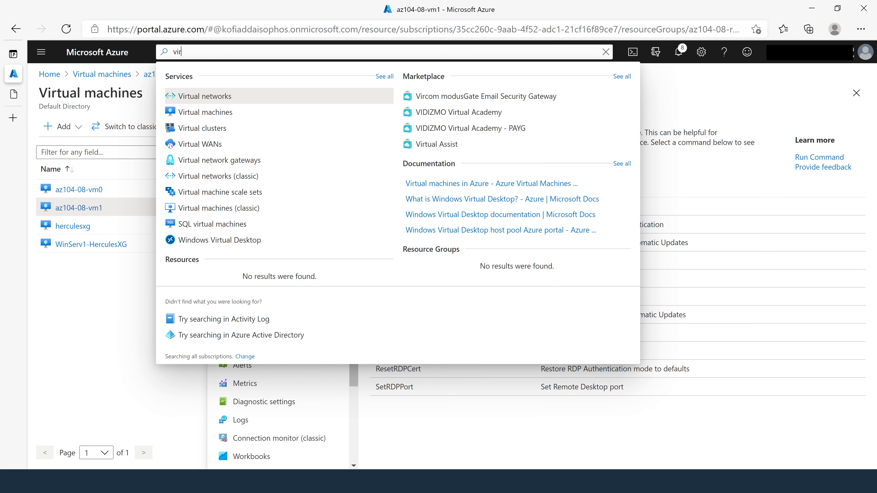
left_click(234, 113)
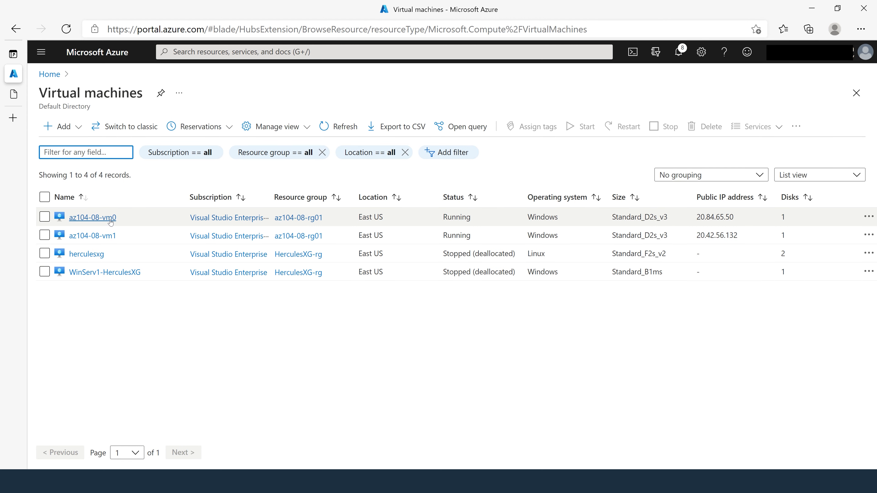
left_click(110, 219)
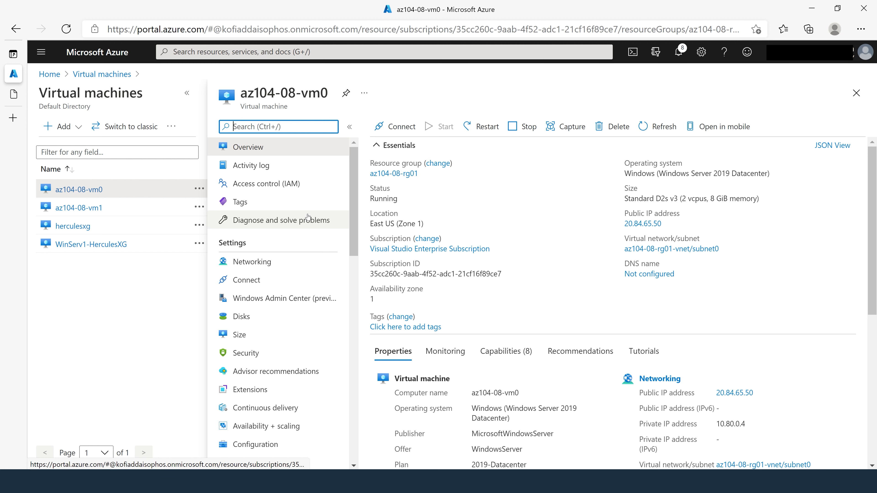
Resize the virtual machine az104-08-vm0 to DS1_v2
scroll(281, 273, "down", 1)
left_click(259, 286)
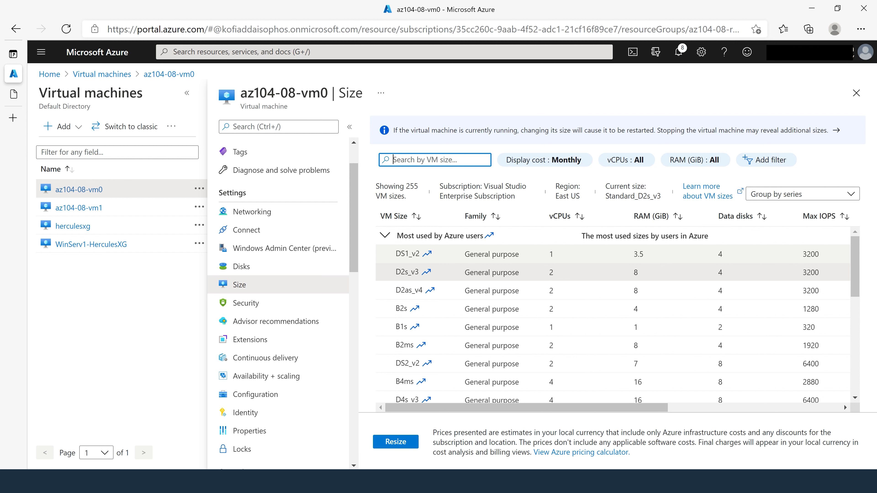
left_click(408, 254)
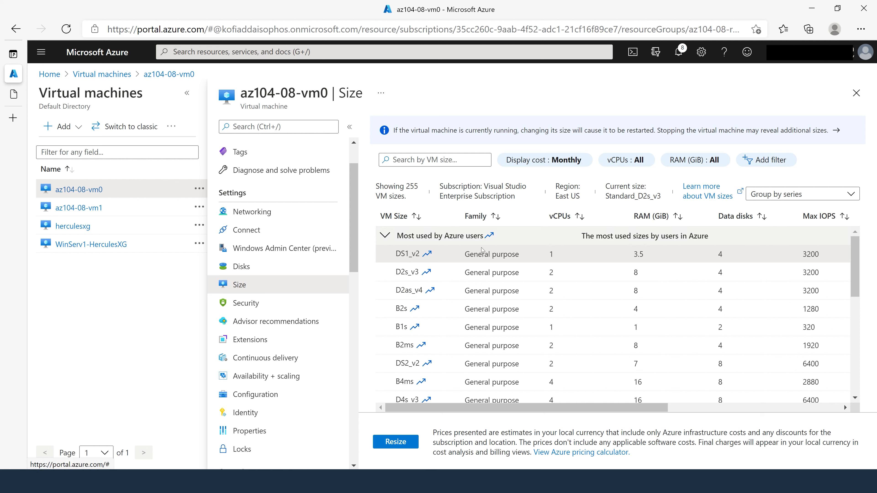
left_click(400, 443)
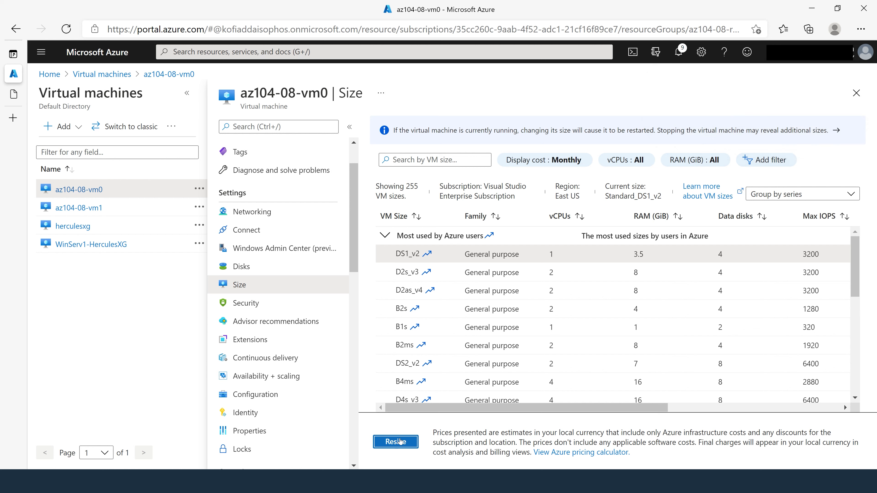
Add a new data disk named az104-08-datadisk-0 with a size of 1024 GiB to az104-08-vm0
left_click(253, 268)
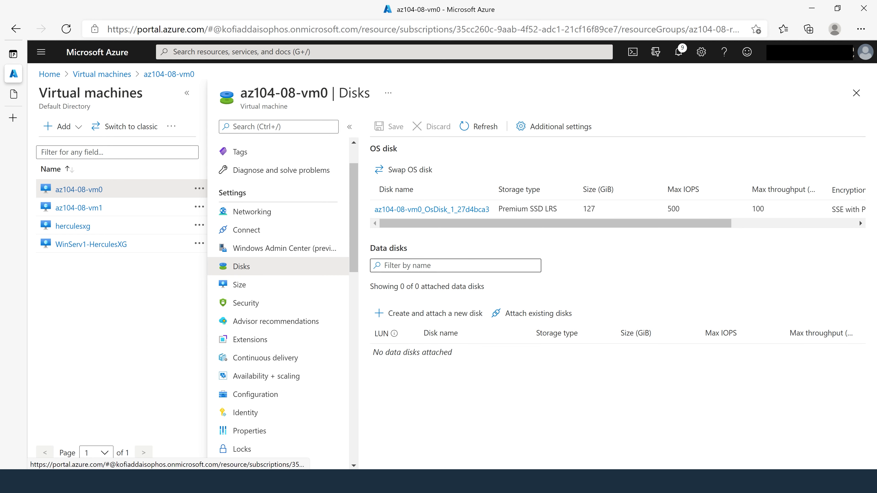
left_click_drag(375, 248, 416, 250)
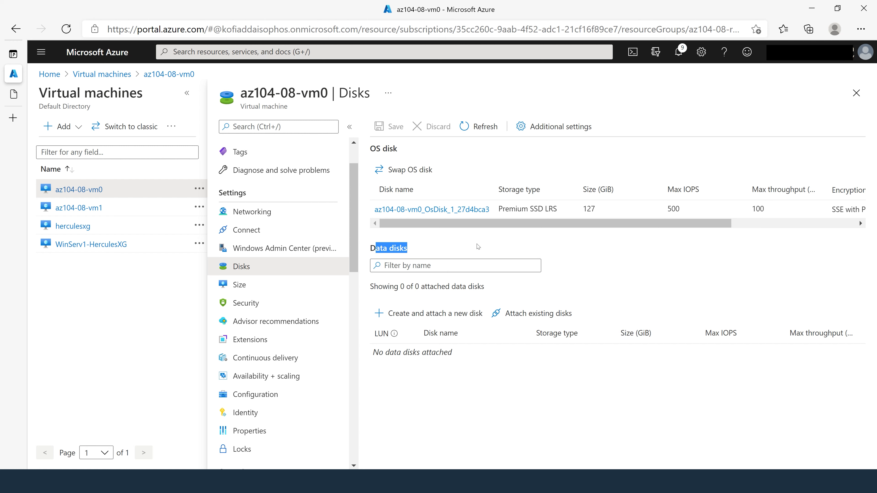
left_click(451, 316)
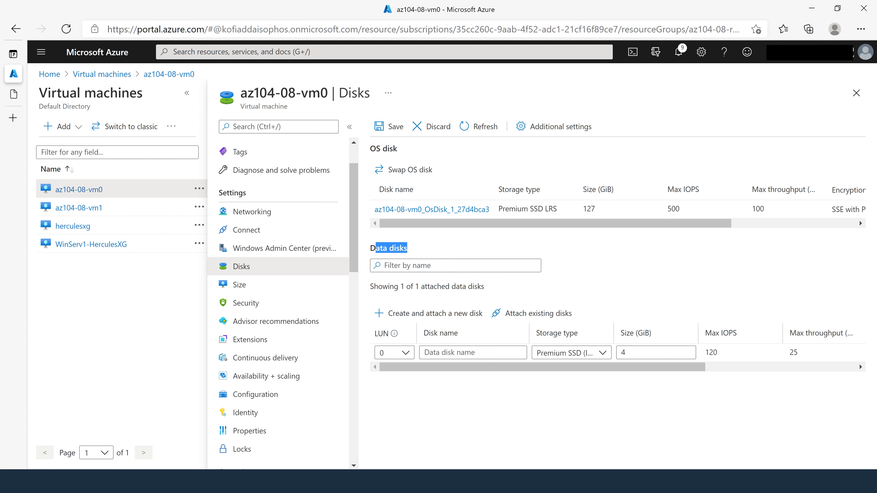
left_click(467, 353)
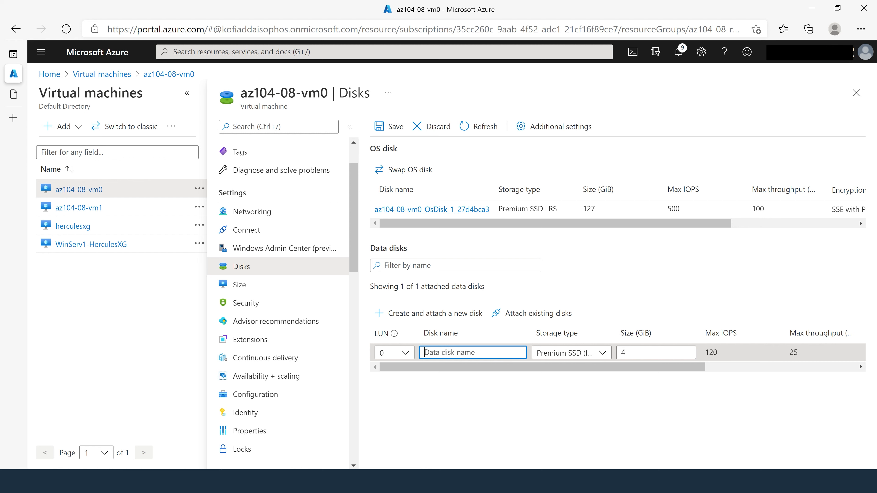
type("az104-08-datadisk-0")
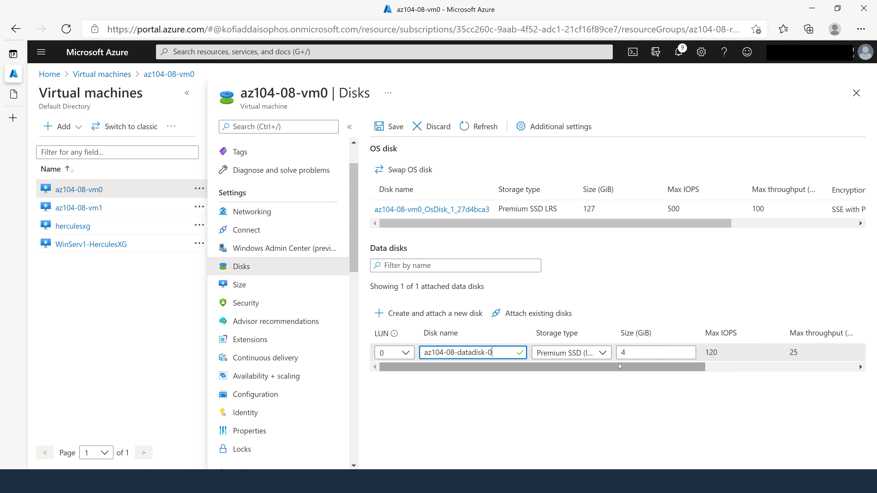
left_click(624, 352)
left_click_drag(626, 352, 614, 355)
key("BackSpace")
type("1024")
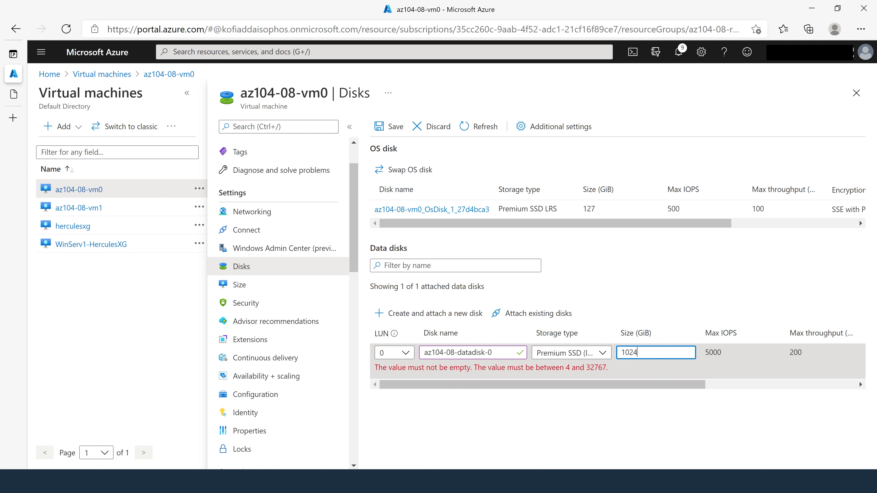
left_click(593, 392)
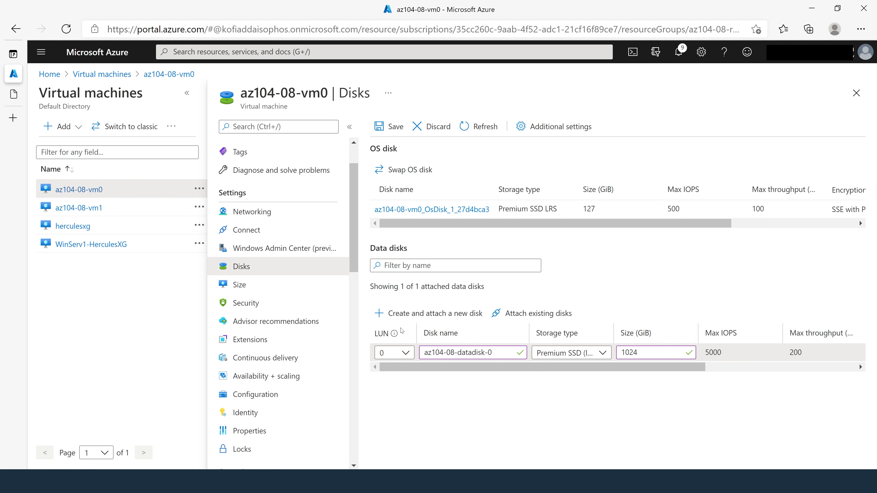
Add a second new data disk named az104-08-datadisk-1 with a size of 1024 GiB and save the disk configuration
left_click(407, 316)
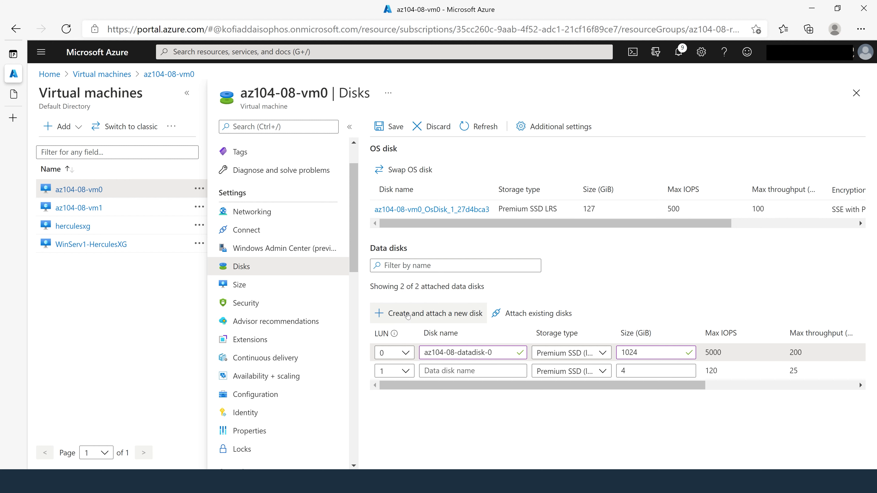
type("az")
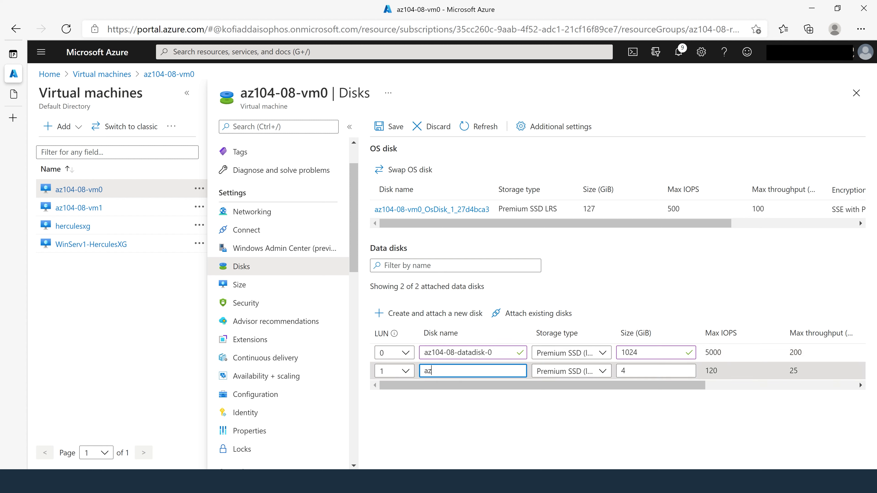
type("104")
type("=")
type("-08")
type("-data")
type("ds")
type("sk")
type("-1")
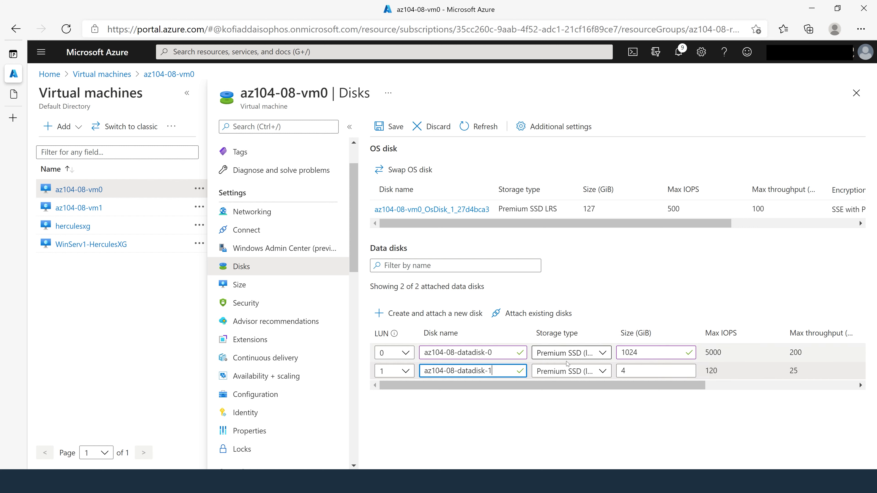
left_click(651, 376)
key("BackSpace")
type("1")
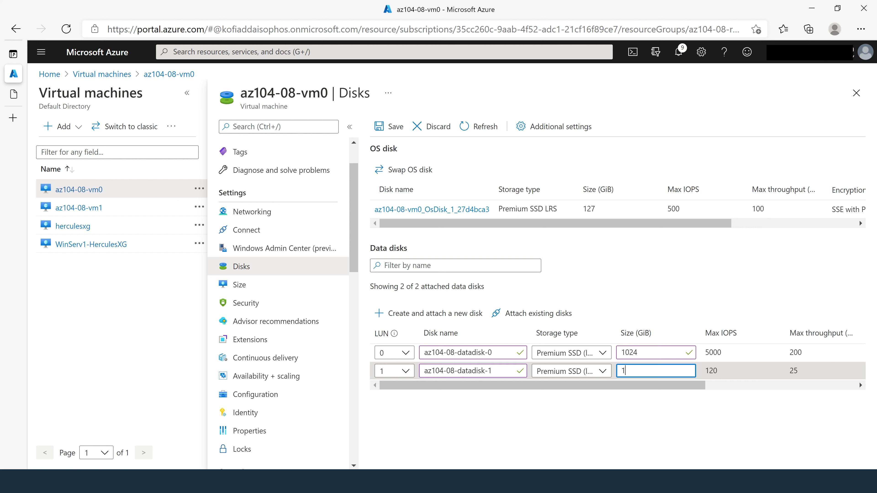
type("024")
left_click(645, 426)
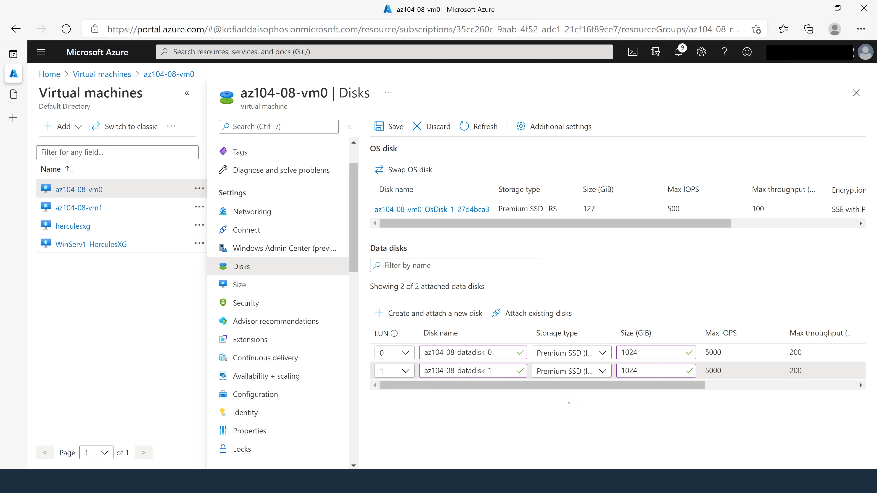
left_click(389, 128)
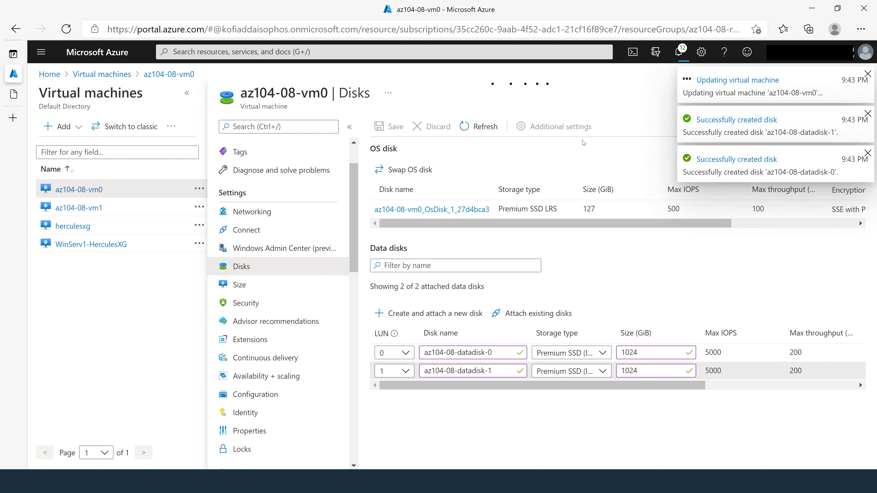
Open the RunPowerShellScript run command for az104-08-vm0
scroll(276, 329, "down", 6)
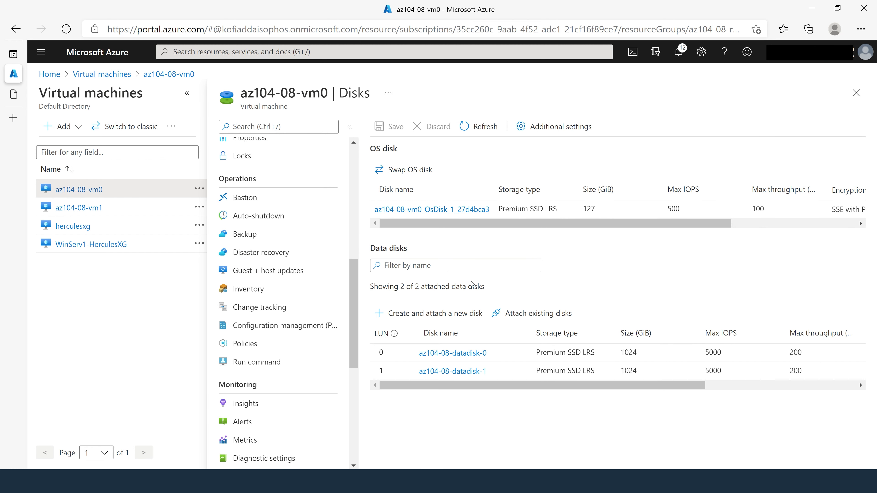
left_click(257, 363)
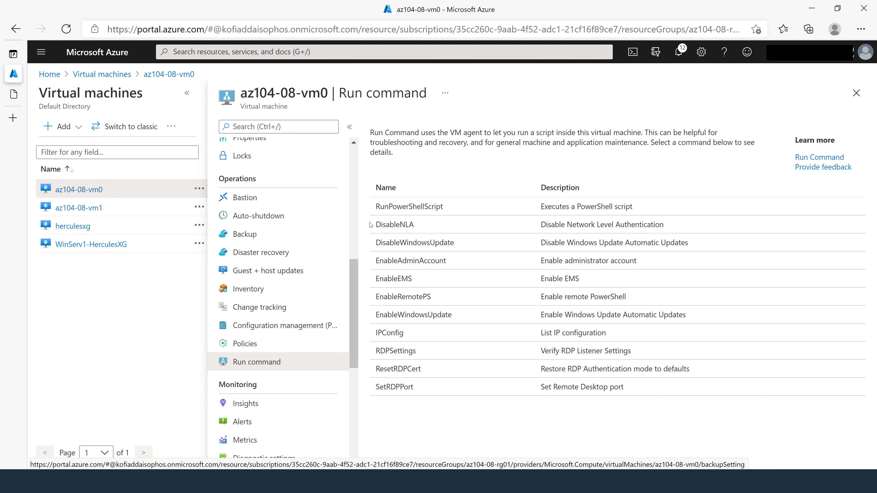
left_click(424, 207)
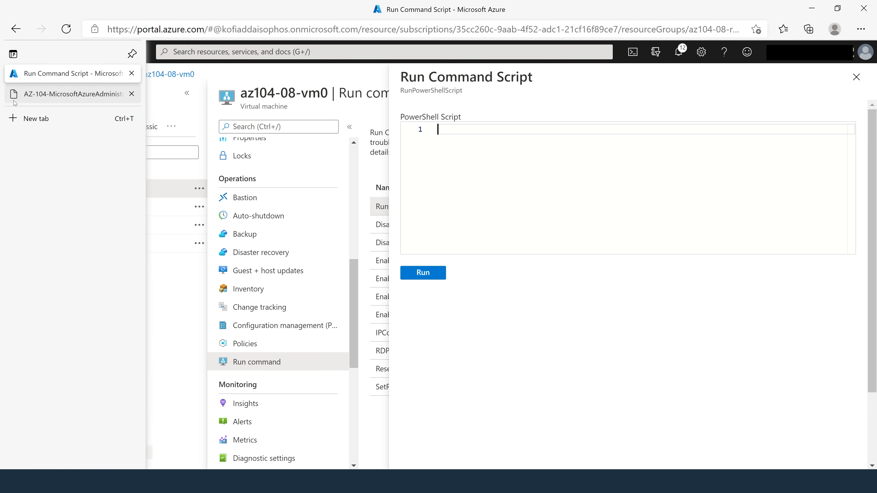
Switch to the lab instructions and copy the Task 3 script that creates drive Z from the two attached disks
left_click(21, 94)
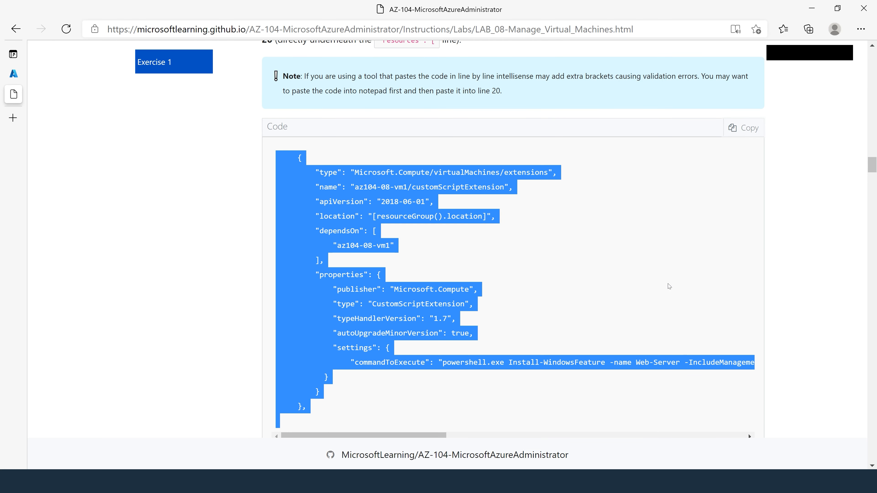
left_click(689, 273)
scroll(689, 273, "down", 1)
scroll(689, 273, "down", 15)
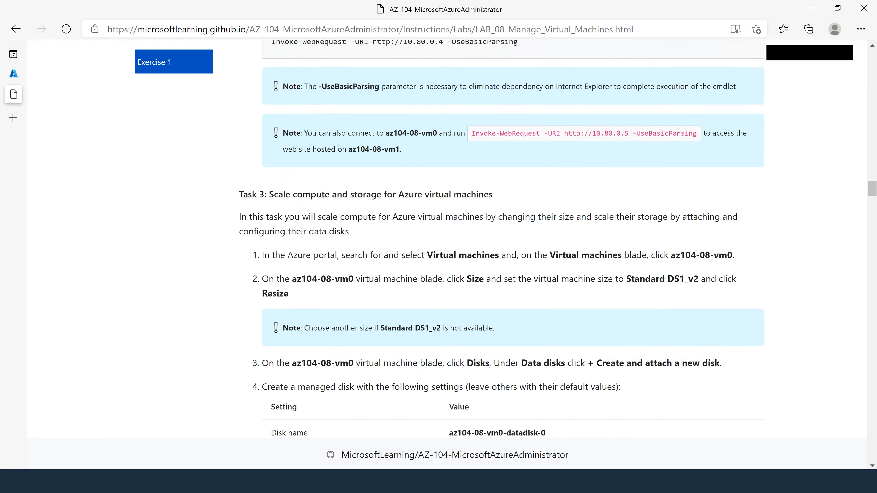
scroll(361, 197, "down", 15)
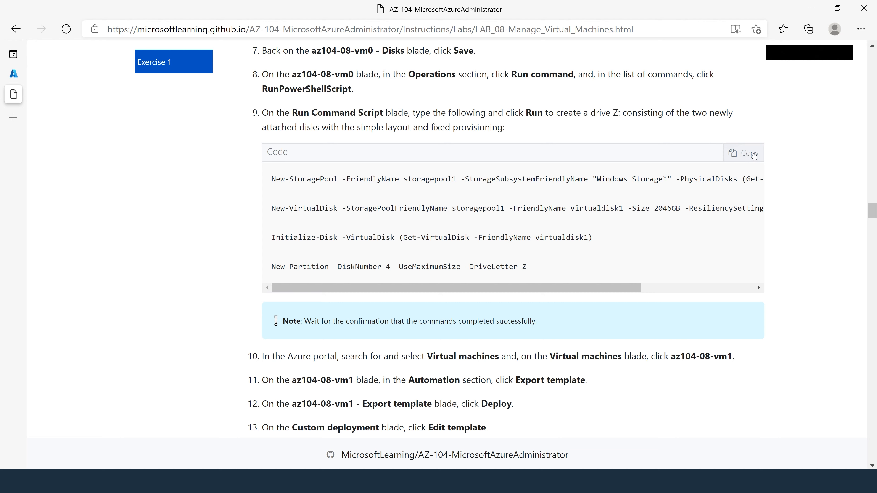
left_click(743, 153)
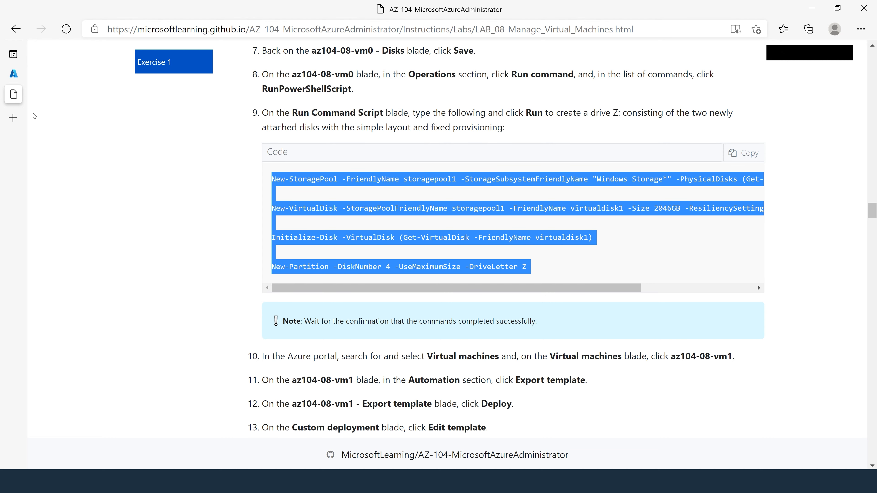
Back in the Azure portal, paste the storage pool script, run it on az104-08-vm0, and examine the output
left_click(39, 74)
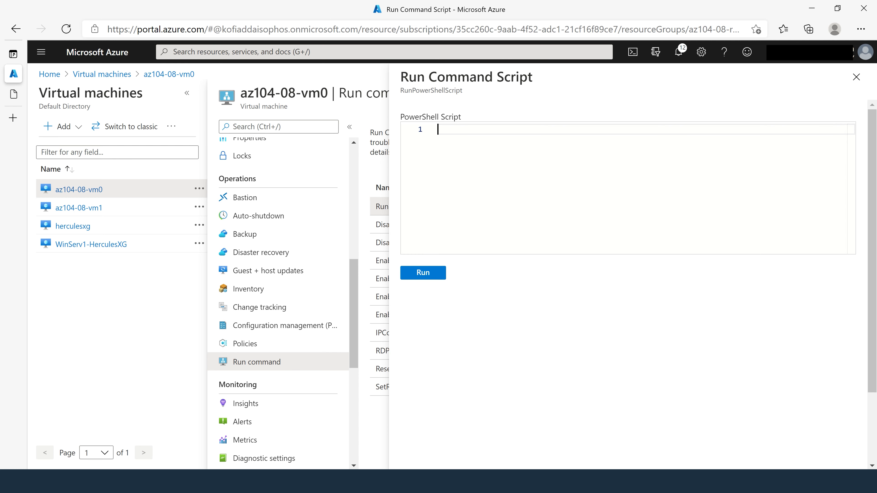
key("ctrl+v")
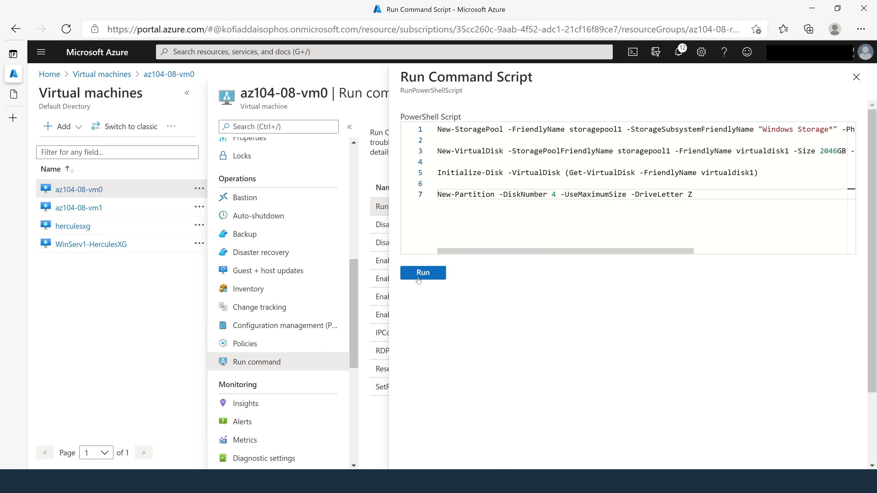
left_click(423, 272)
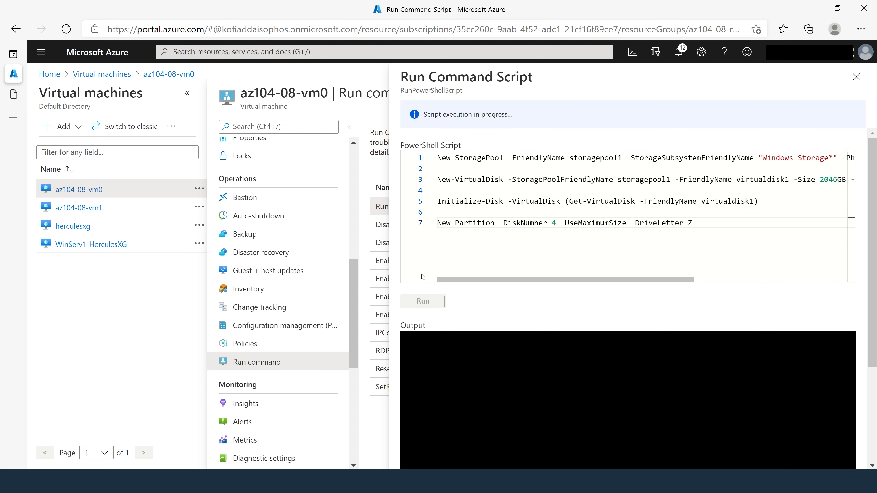
scroll(565, 357, "down", 4)
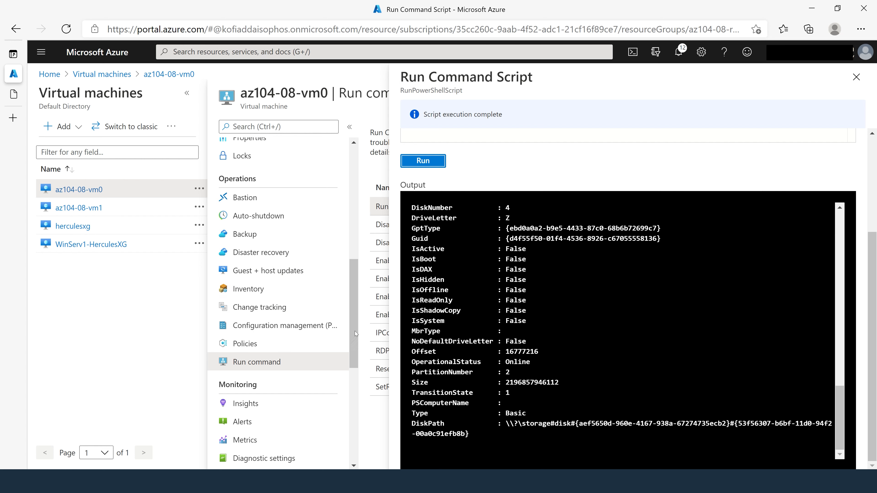
scroll(323, 278, "up", 3)
scroll(323, 278, "up", 4)
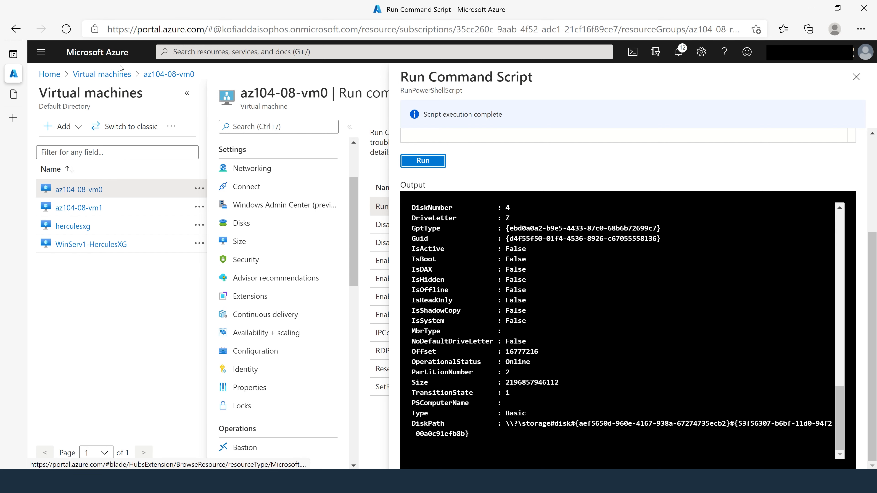
Return to the virtual machines list and open the template export page of az104-08-vm1
left_click(116, 75)
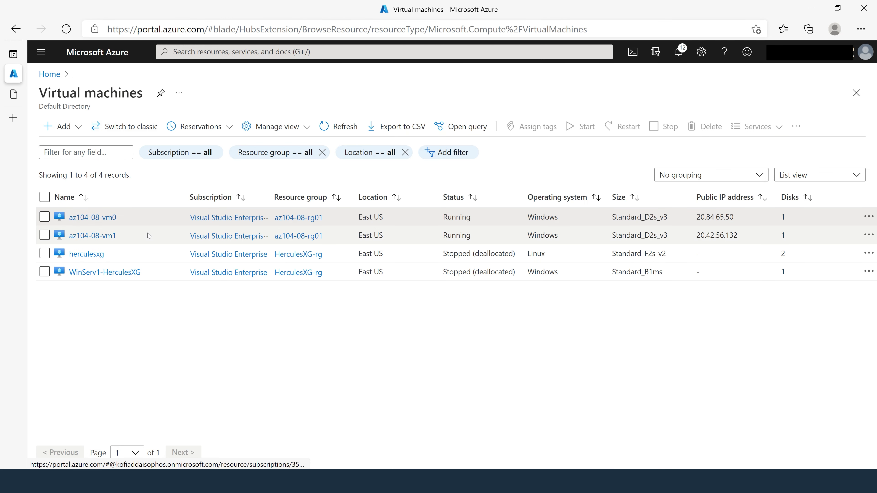
left_click(108, 238)
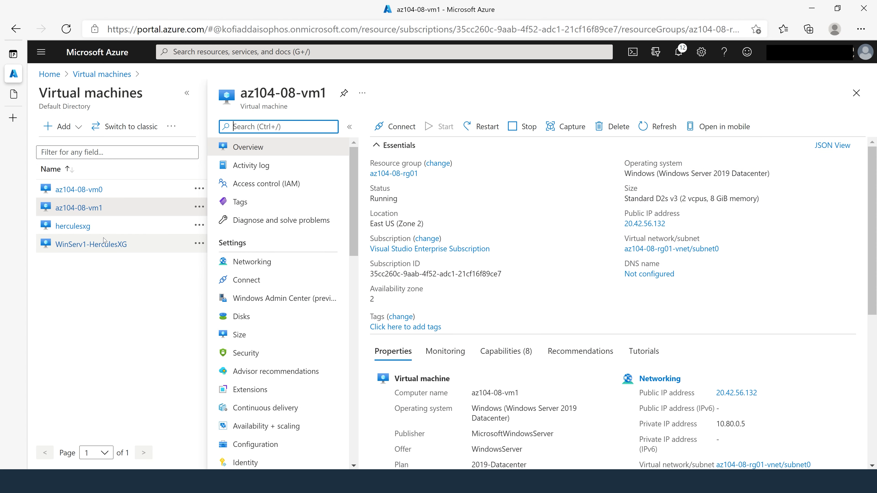
scroll(312, 324, "down", 10)
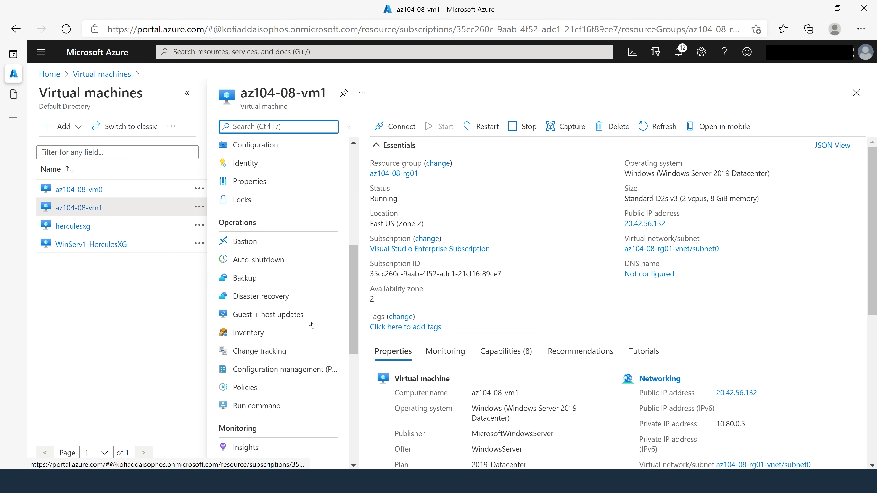
scroll(312, 325, "down", 5)
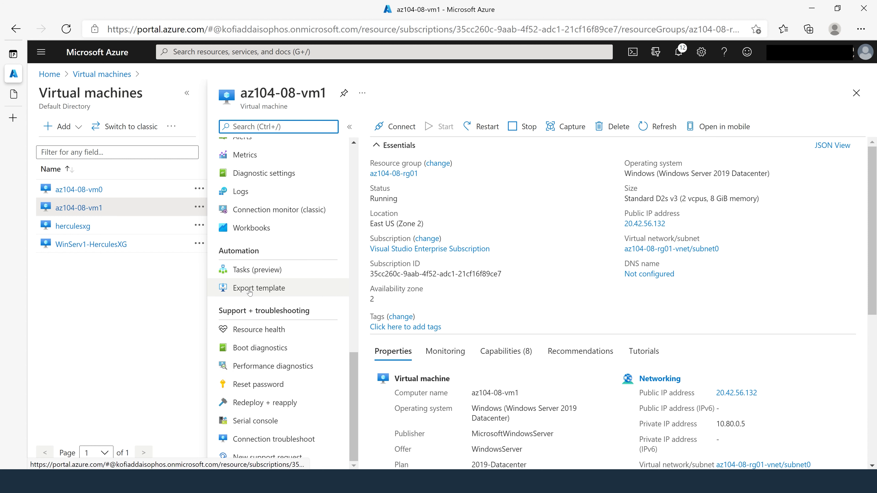
left_click(269, 291)
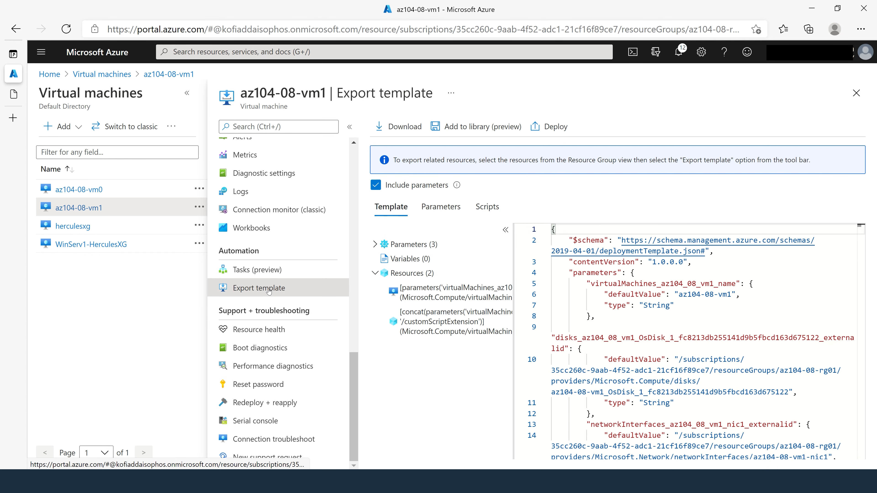
Start a custom deployment from the exported az104-08-vm1 template and open the template for editing
left_click(548, 128)
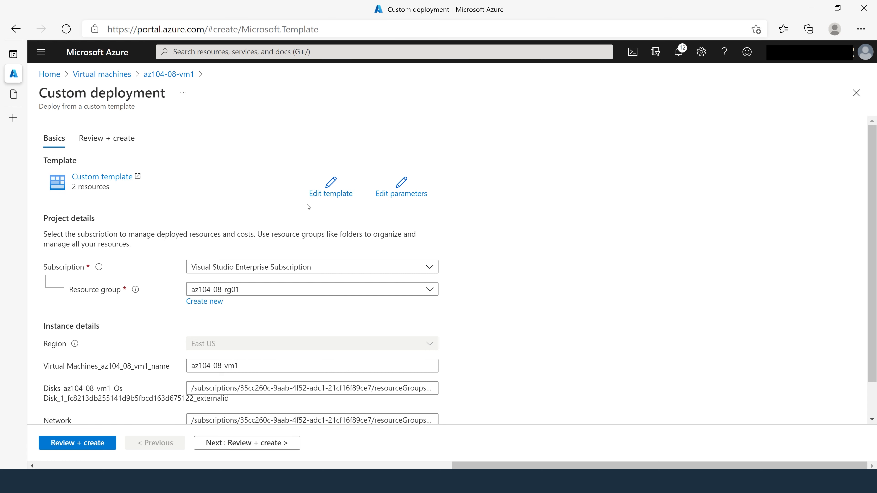
left_click(325, 197)
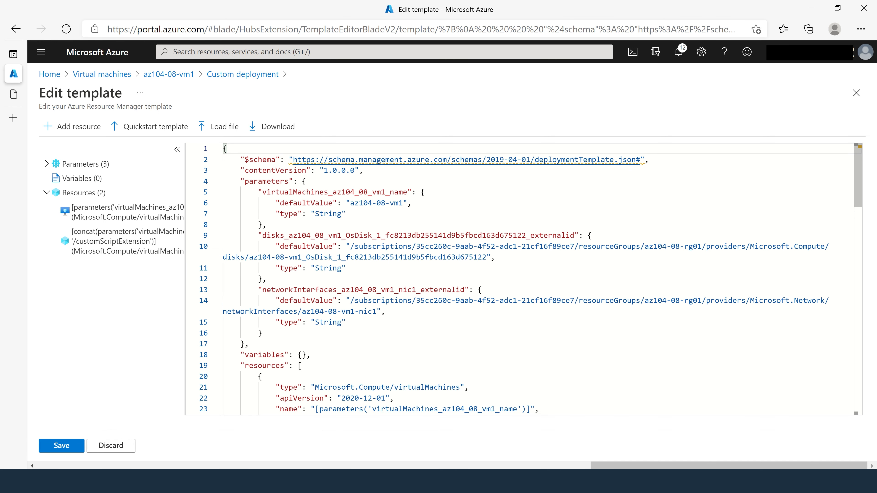
Locate the vmSize line in the template's hardwareProfile, then copy its replacement line from step 14 of the lab instructions
scroll(518, 279, "down", 15)
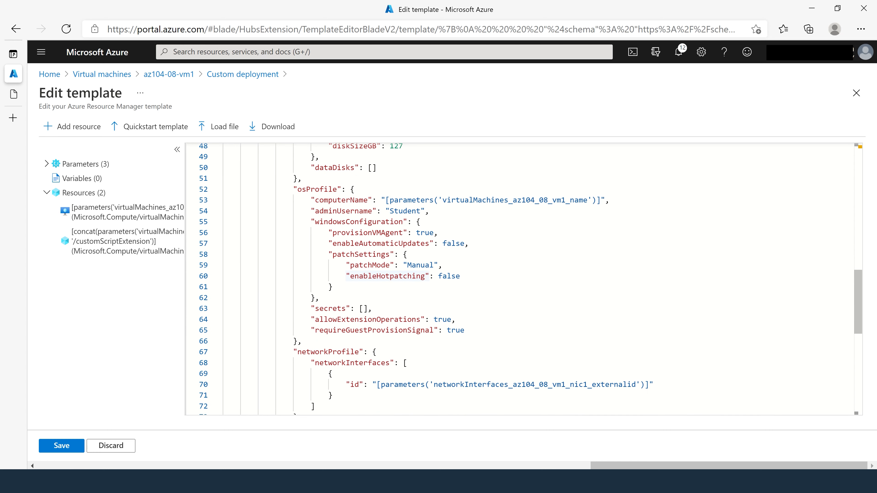
scroll(518, 279, "up", 10)
scroll(518, 279, "down", 3)
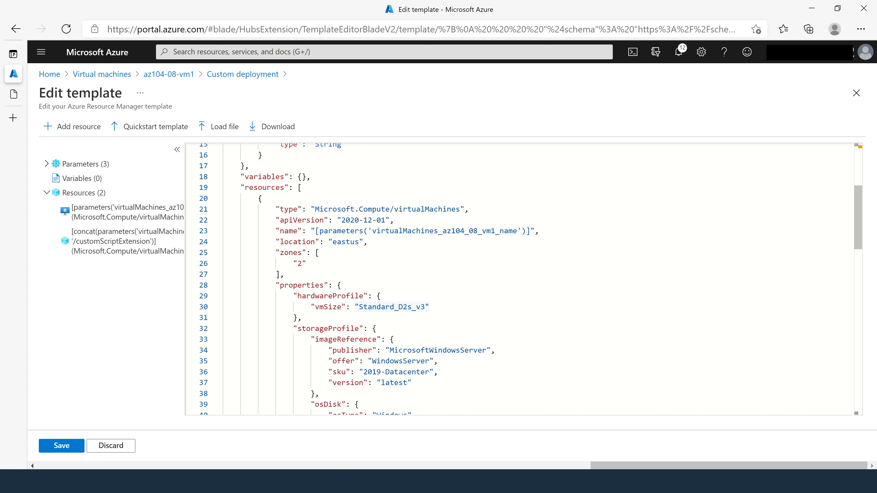
left_click(430, 307)
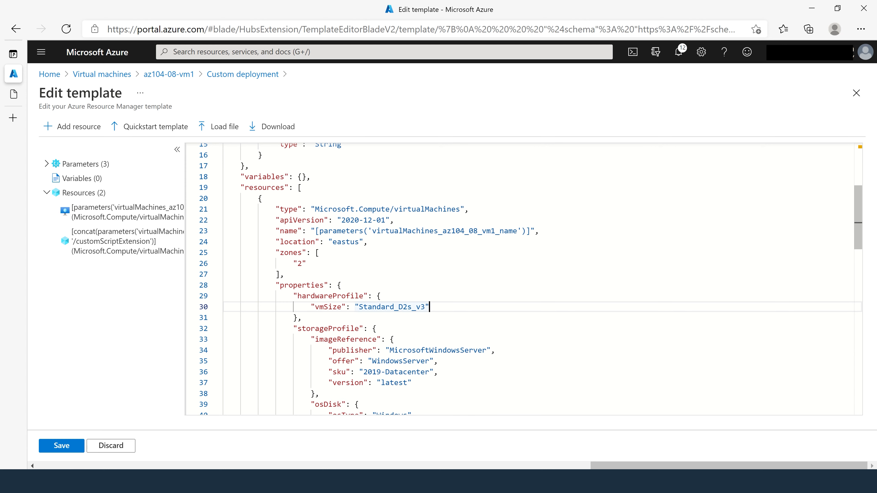
left_click(42, 99)
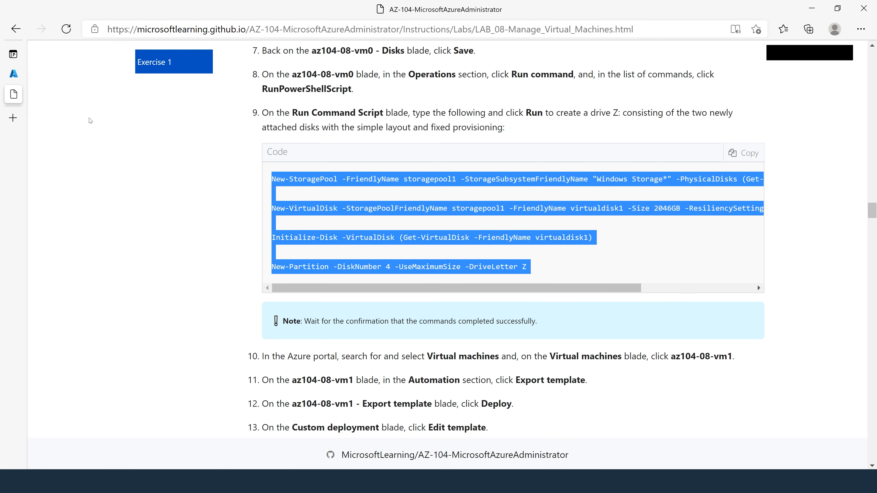
left_click(656, 362)
scroll(658, 361, "down", 8)
scroll(645, 359, "up", 1)
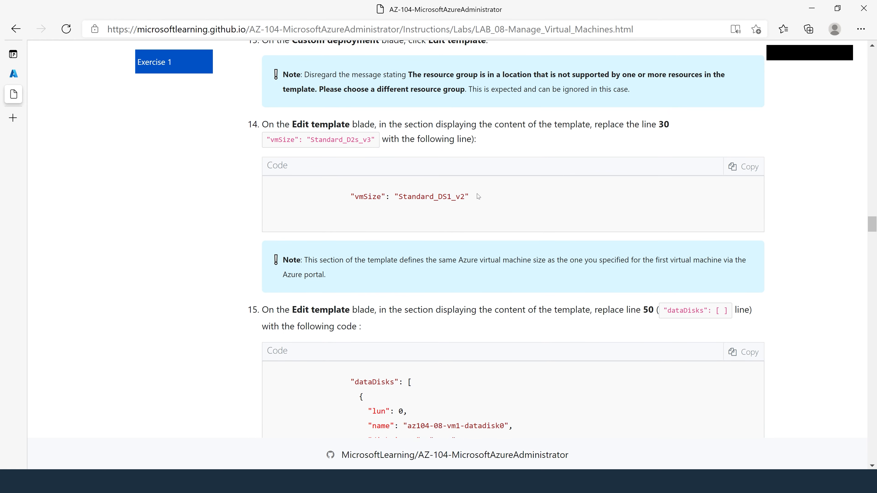
left_click(744, 167)
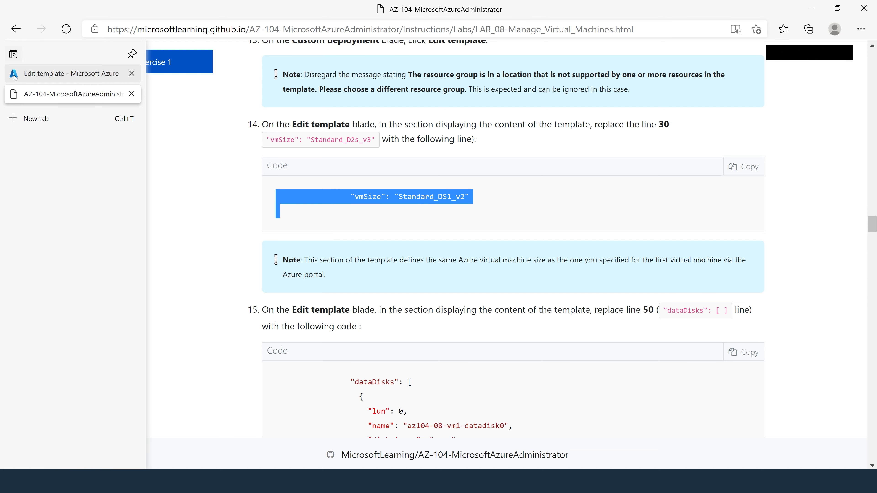
Back in the Azure portal, replace the vmSize line with the copied "Standard_DS1_v2" line, remove the extra blank line, and save the template
left_click(36, 76)
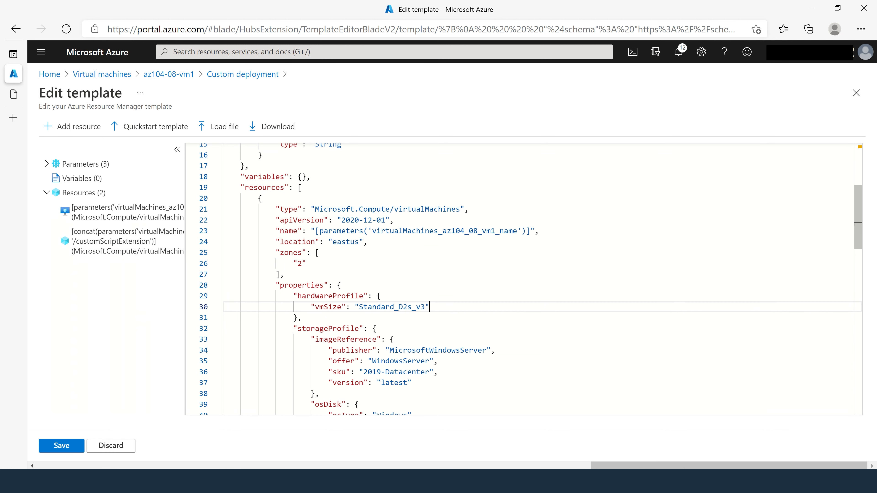
left_click_drag(394, 339, 377, 328)
left_click(430, 306)
left_click_drag(430, 307, 306, 307)
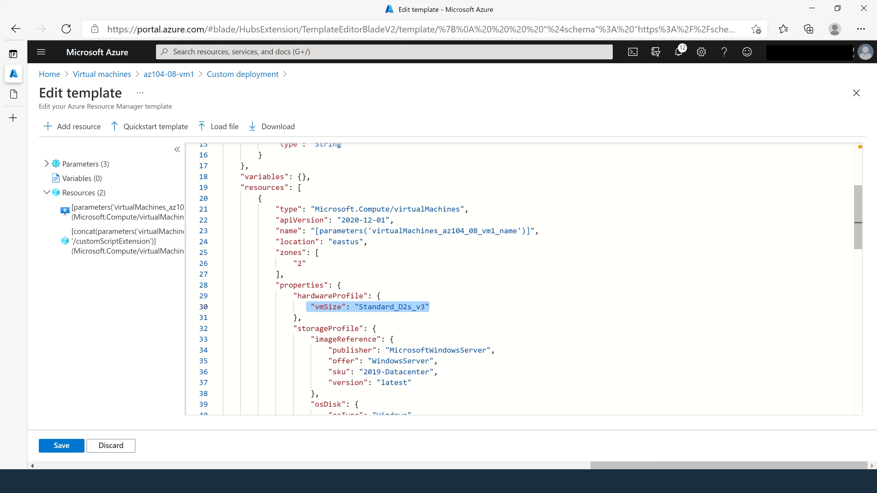
key("ctrl+v")
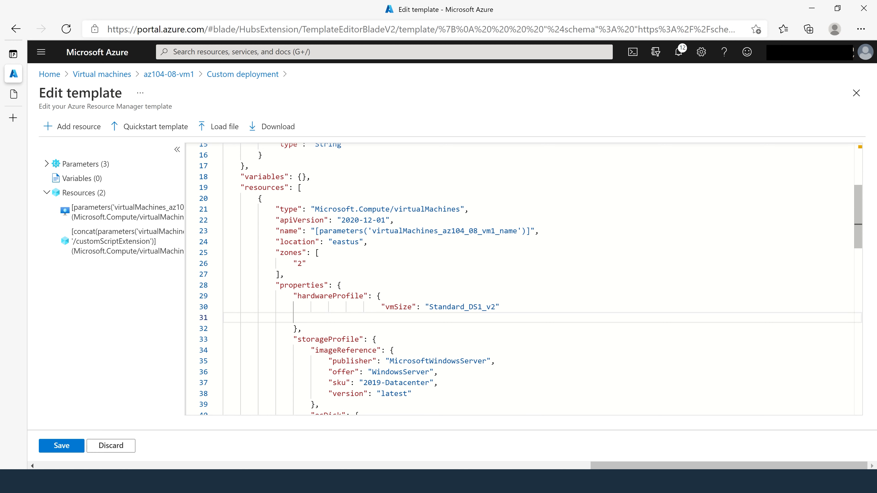
key("BackSpace")
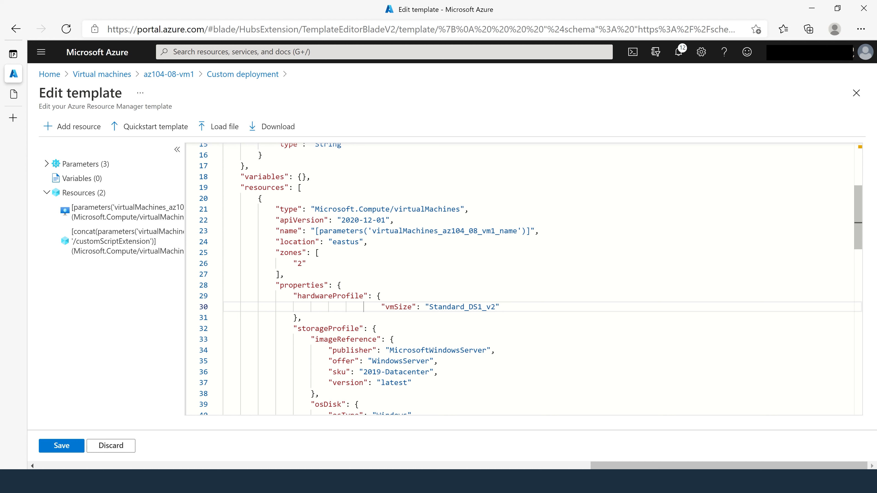
left_click(70, 449)
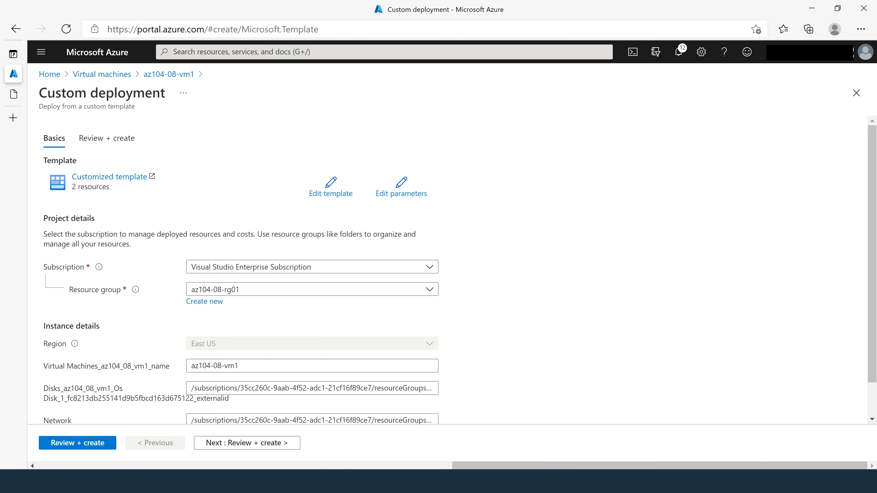
Reopen the custom deployment's template for editing and locate the empty dataDisks entry on line 50
scroll(125, 146, "down", 2)
scroll(198, 378, "up", 2)
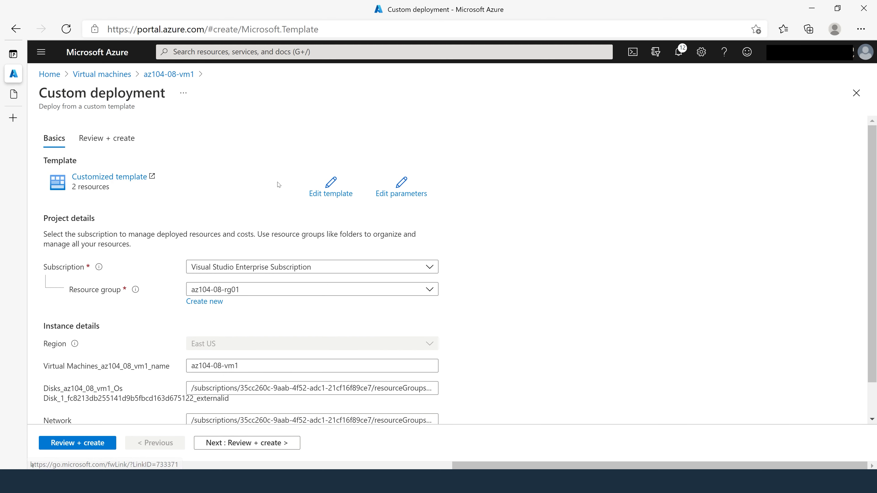
left_click(331, 194)
scroll(332, 196, "down", 10)
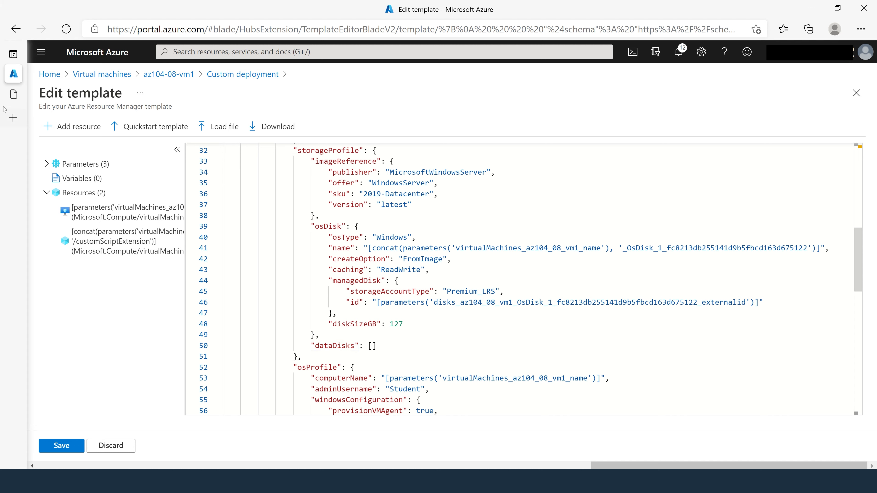
Switch to the lab instructions and copy the step 15 dataDisks code defining two 1024 GB disks
mouse_move(22, 100)
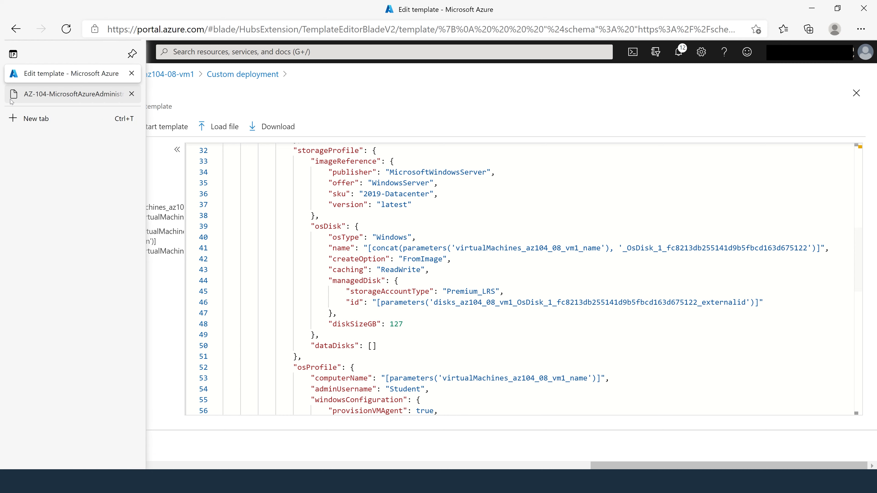
left_click(22, 100)
scroll(470, 332, "down", 2)
scroll(252, 249, "down", 4)
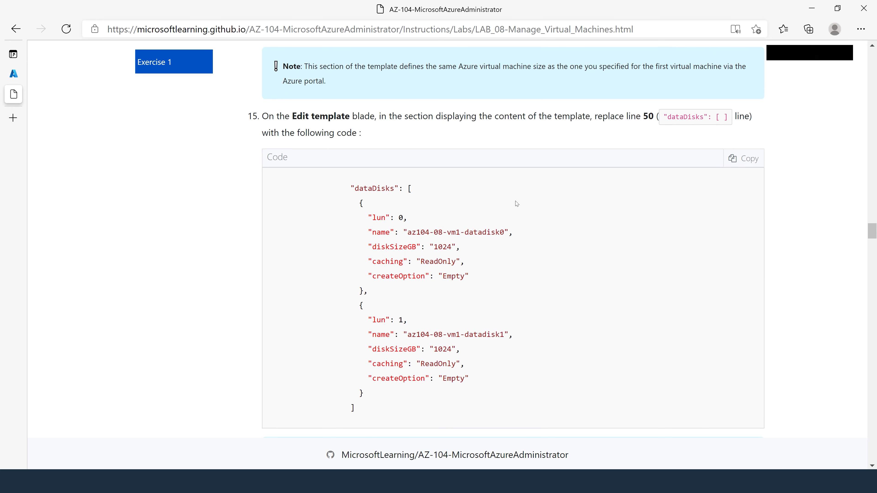
left_click(744, 159)
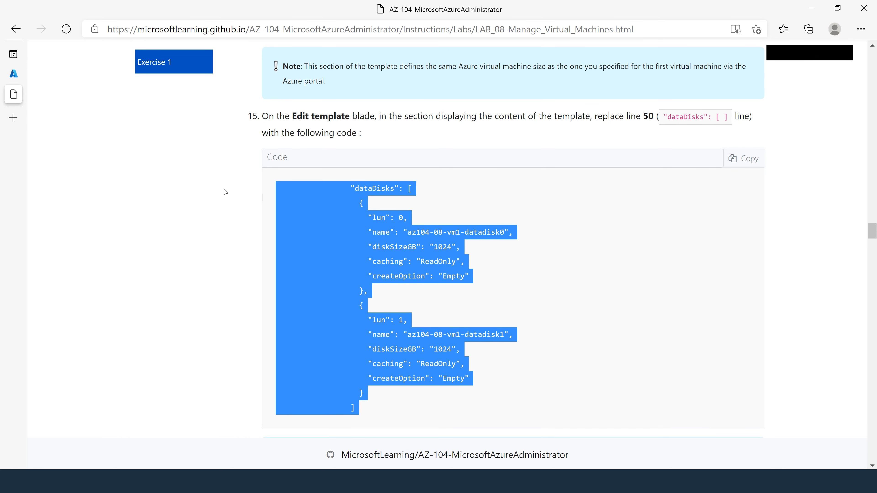
Back in the portal, replace the empty dataDisks line with the copied code for az104-08-vm1-datadisk0 and az104-08-vm1-datadisk1, and save the template
left_click(34, 76)
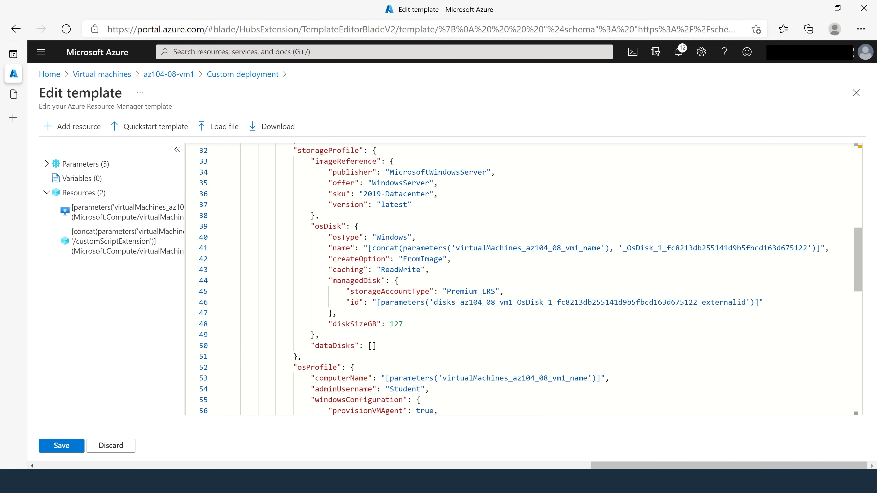
left_click_drag(377, 347, 310, 346)
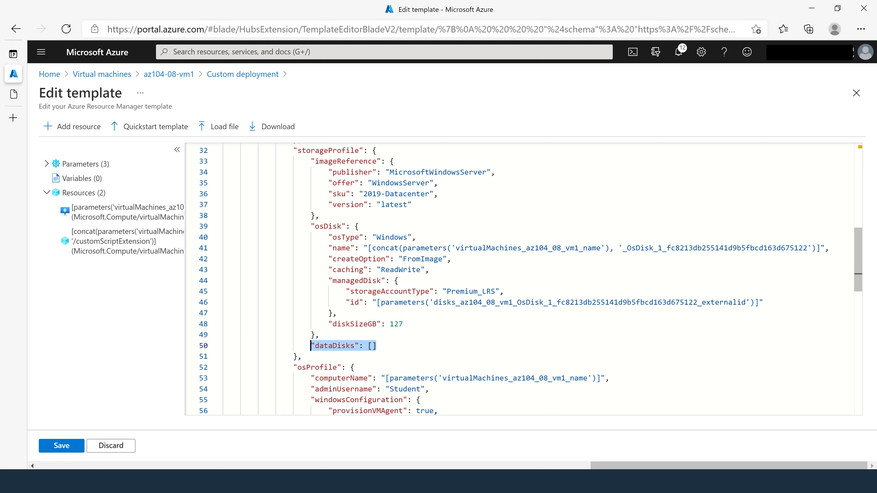
key("ctrl+v")
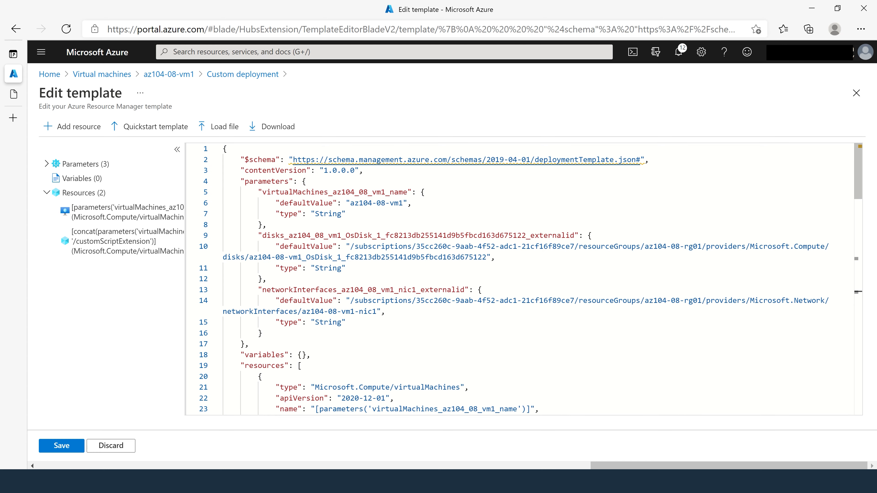
scroll(524, 279, "down", 10)
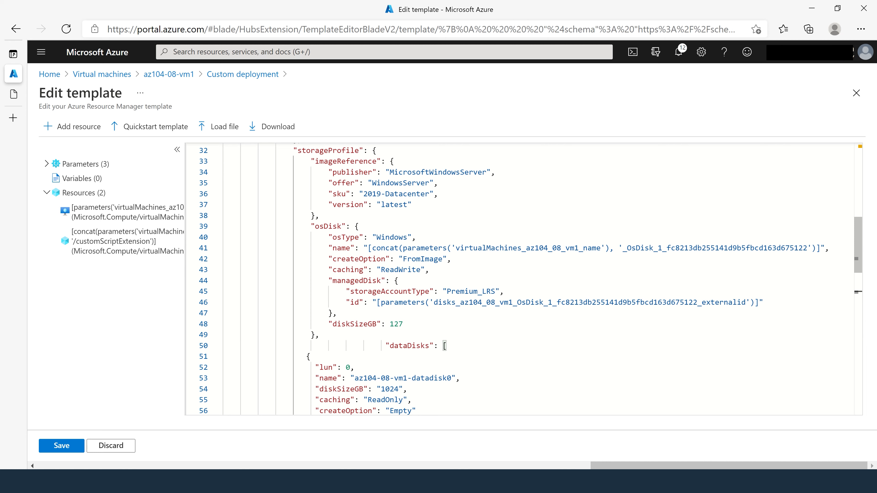
scroll(518, 279, "up", 5)
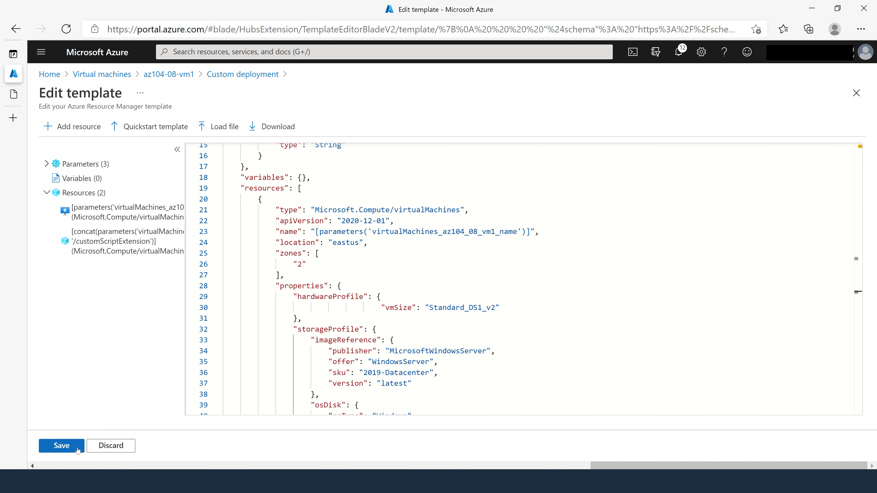
left_click(61, 446)
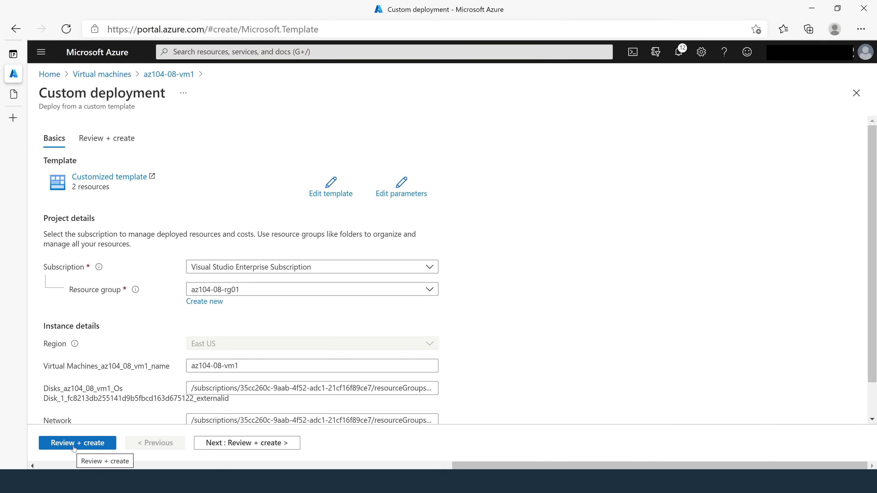
Review and create the custom deployment in az104-08-rg01, and open the resource group from the deployment page
left_click(94, 446)
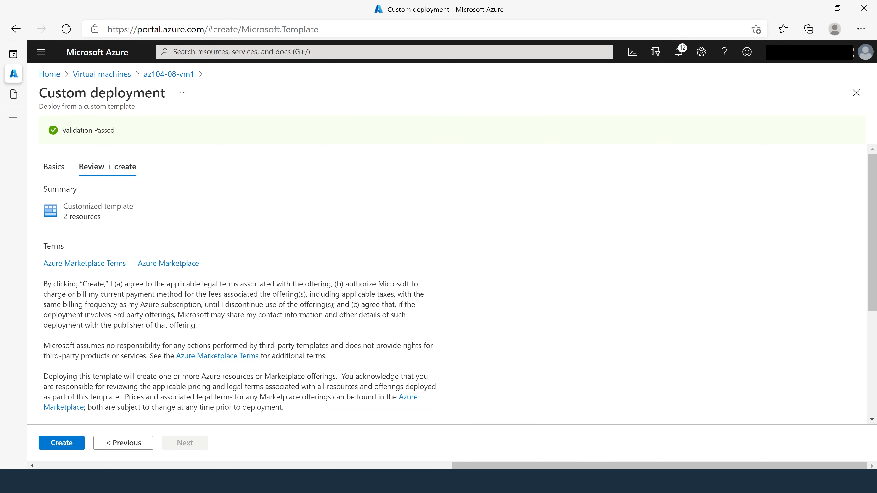
left_click(70, 445)
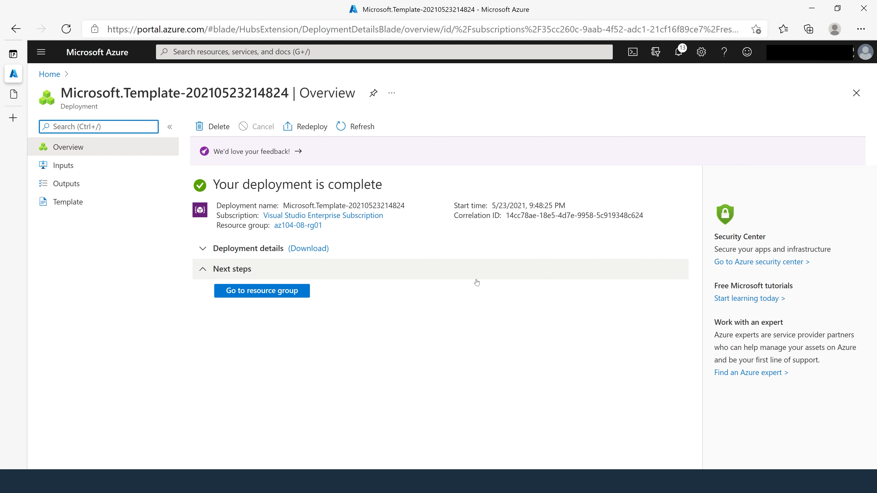
left_click(283, 291)
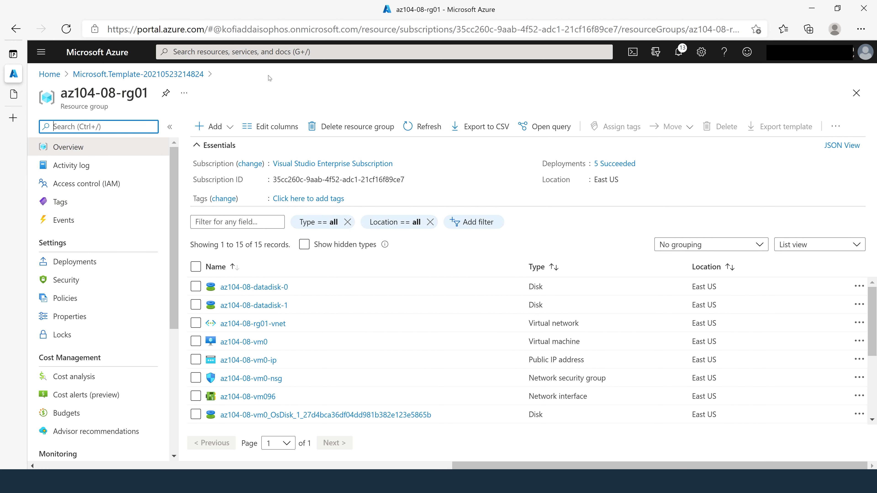
Search the portal for "vir", go to Virtual machines, and open az104-08-vm1
left_click(173, 51)
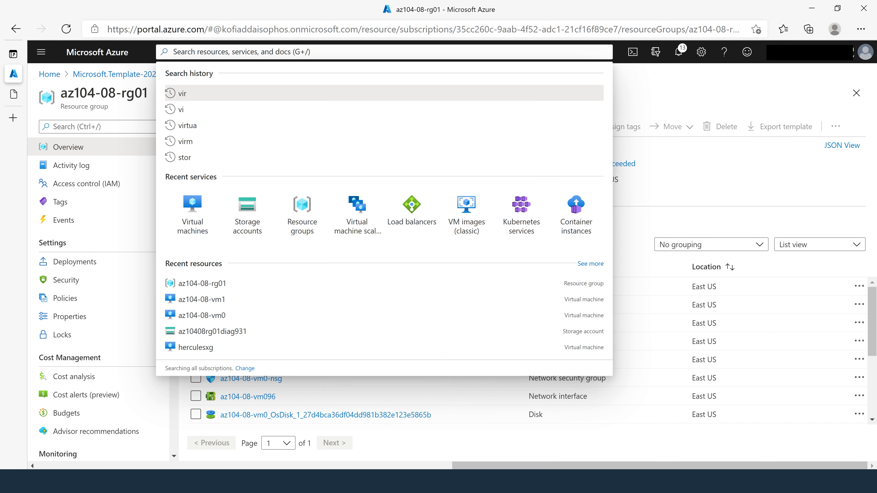
type("vir")
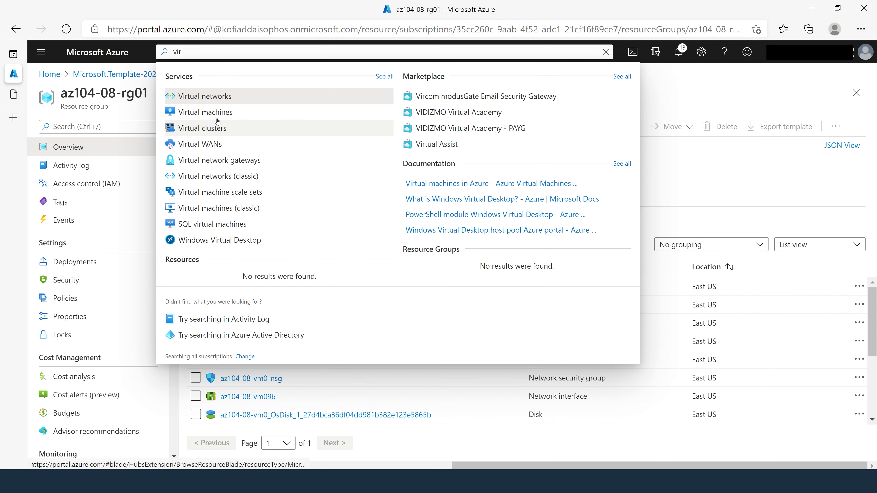
left_click(215, 116)
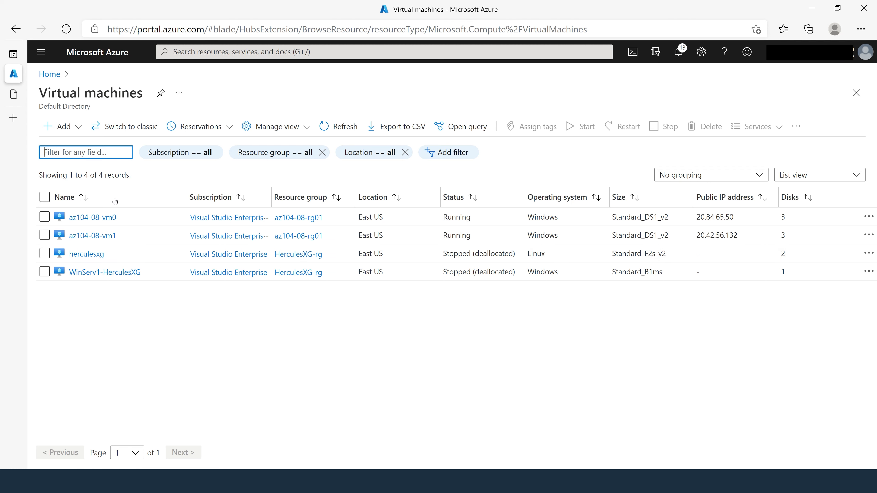
left_click(104, 242)
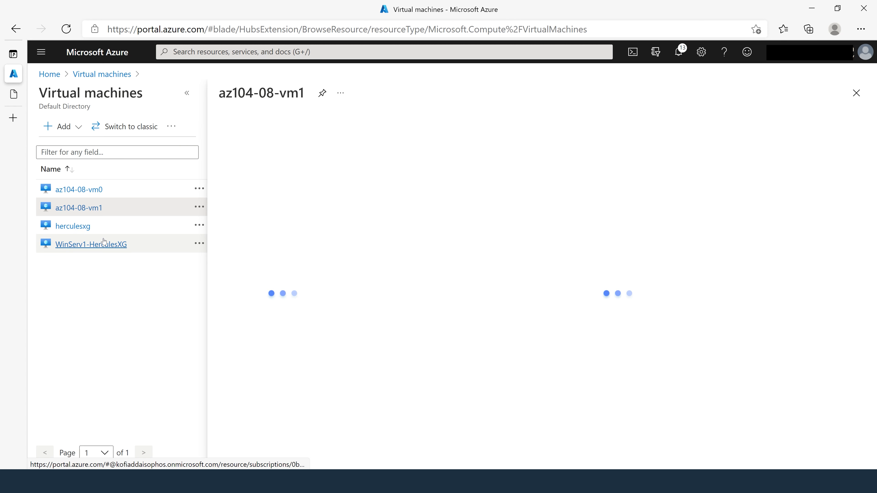
Open the RunPowerShellScript run command for az104-08-vm1
scroll(287, 319, "down", 2)
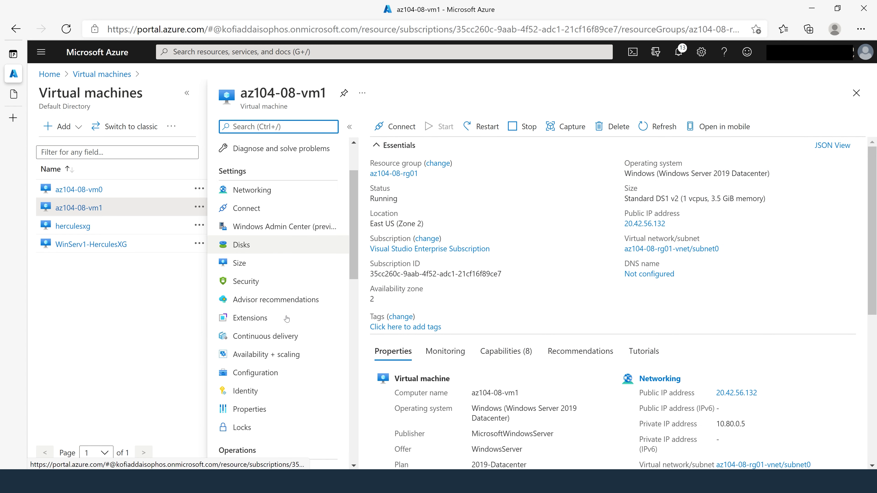
scroll(287, 319, "down", 6)
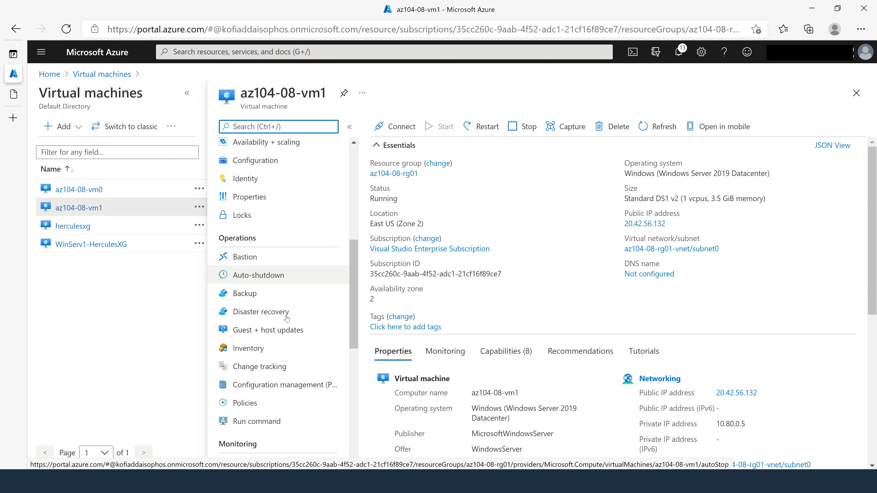
left_click(255, 407)
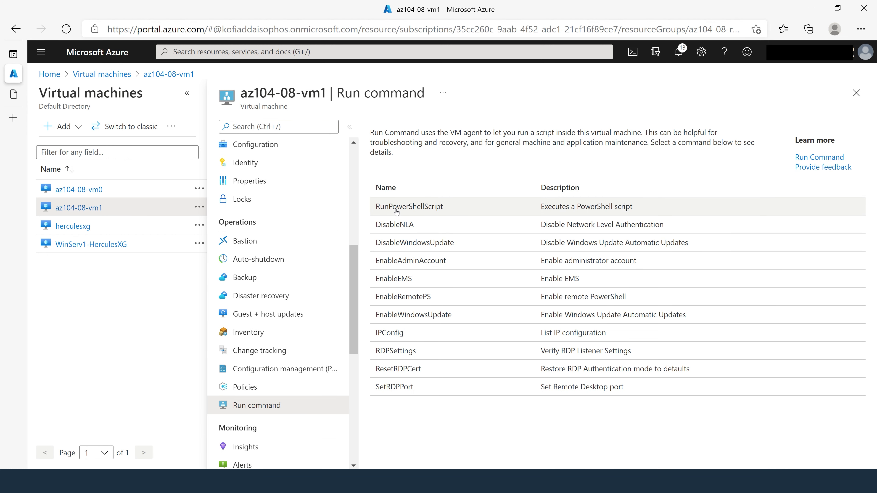
left_click(411, 211)
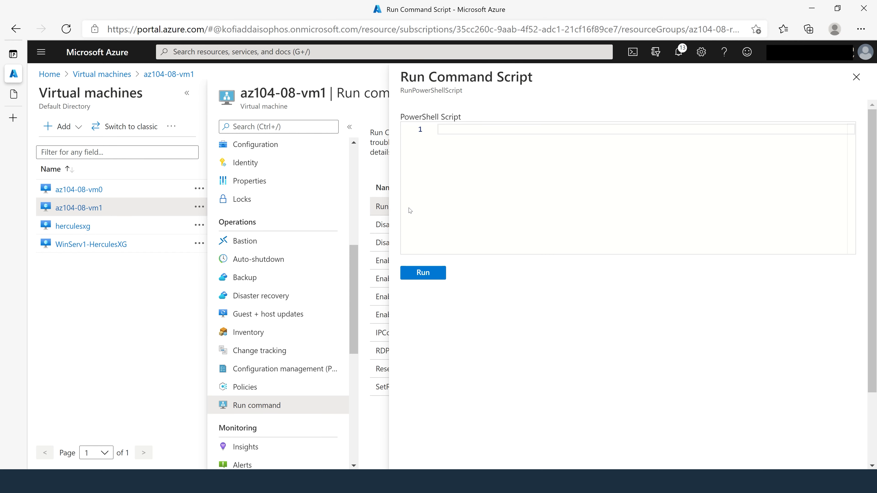
Switch to the lab instructions and copy the step 18 PowerShell code that creates drive Z from storagepool1 and virtualdisk1
mouse_move(14, 94)
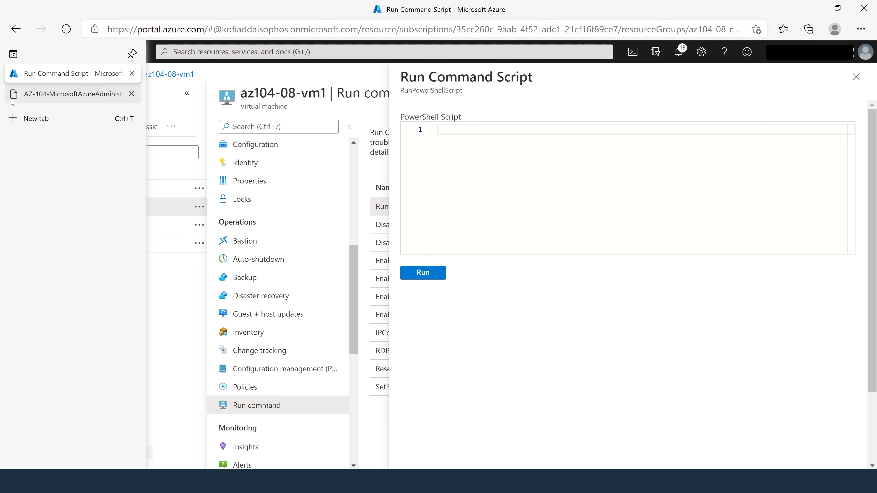
left_click(45, 93)
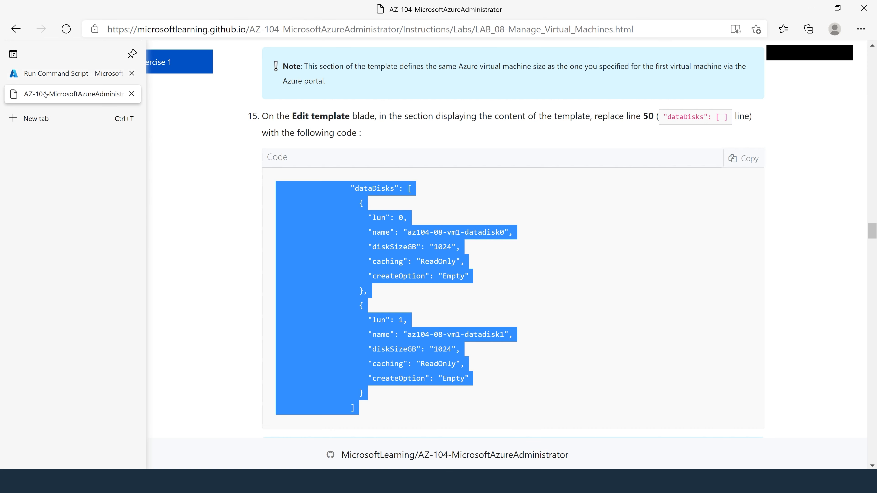
left_click(815, 259)
scroll(813, 259, "down", 10)
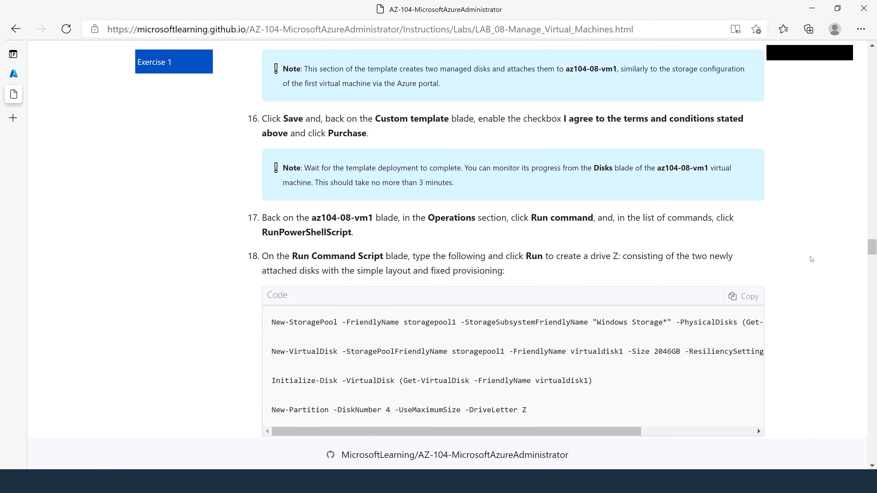
scroll(811, 259, "down", 4)
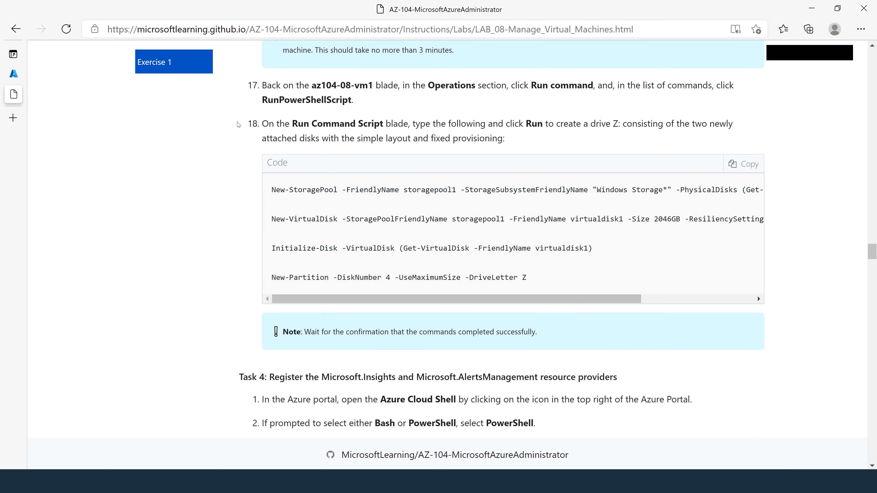
left_click(755, 170)
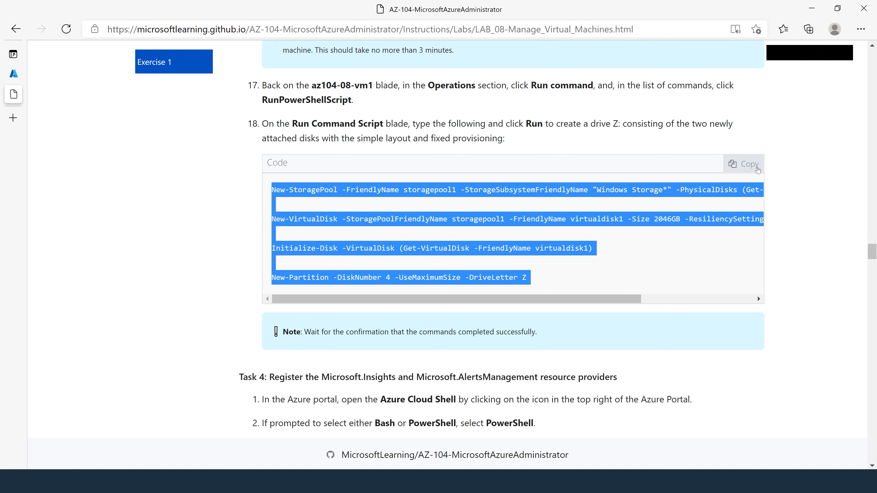
Back in the portal, run the copied storage pool script on az104-08-vm1 and look through its output
left_click(15, 72)
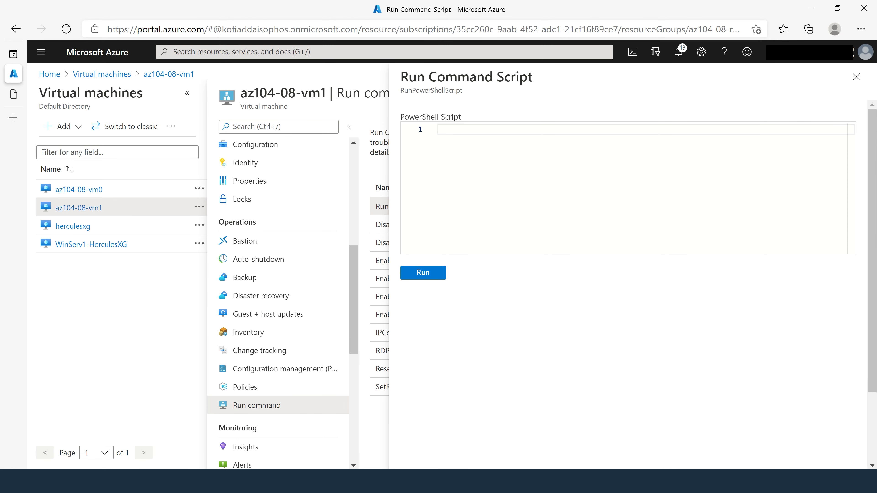
key("ctrl+v")
left_click(422, 273)
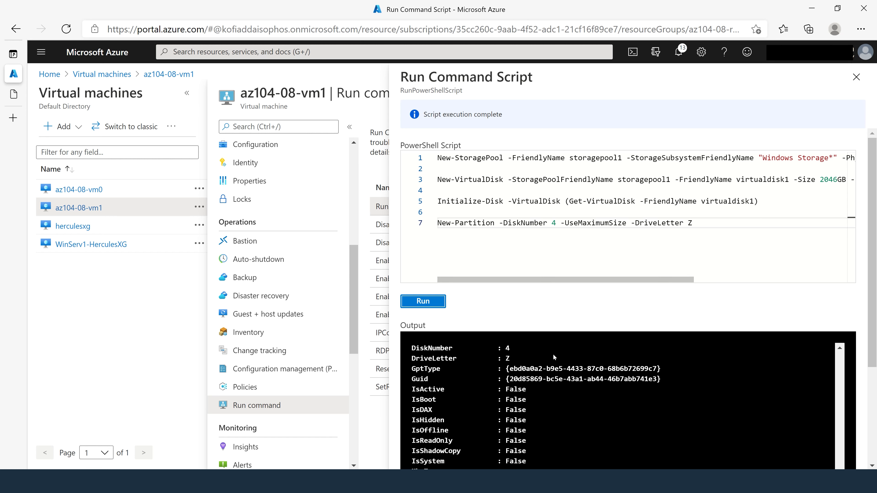
scroll(570, 373, "down", 4)
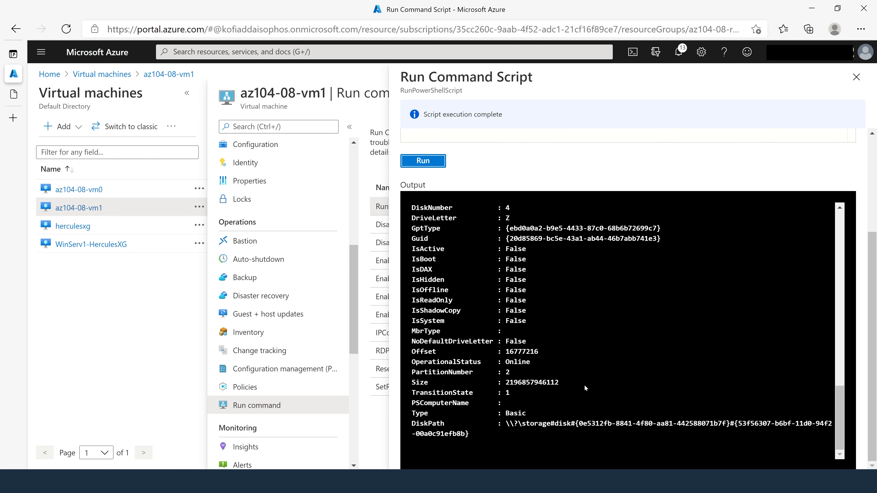
scroll(575, 385, "up", 4)
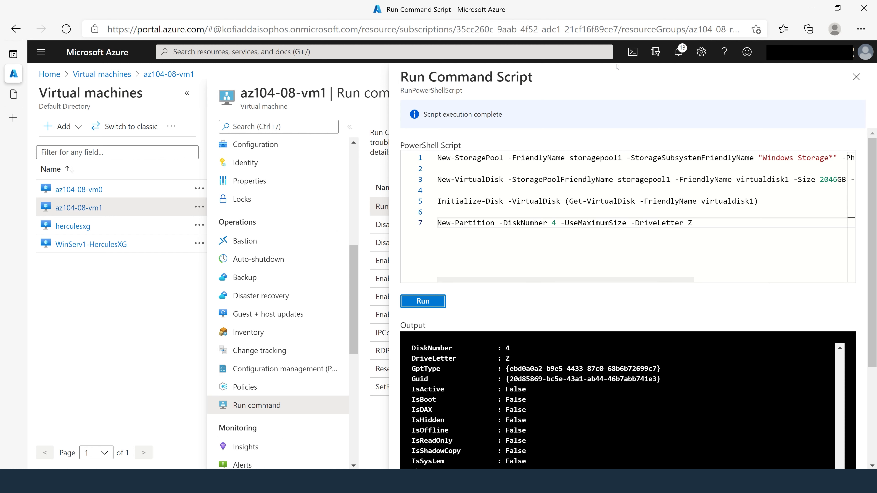
Start Cloud Shell, then copy the Task 4 code registering Microsoft.Insights and Microsoft.AlertsManagement from the lab instructions
left_click(630, 59)
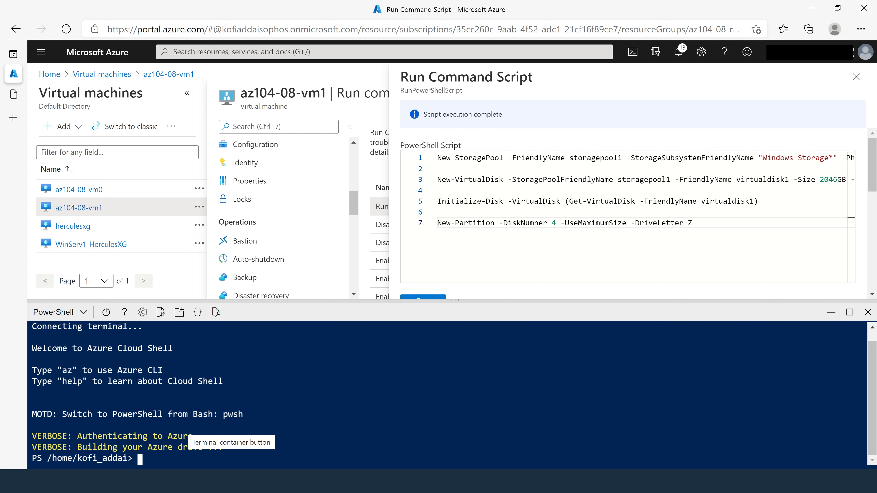
left_click(21, 95)
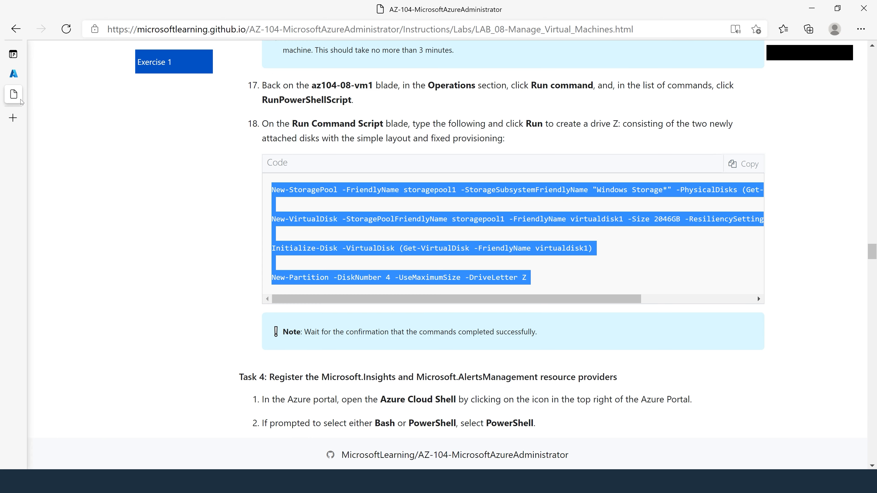
scroll(629, 339, "down", 5)
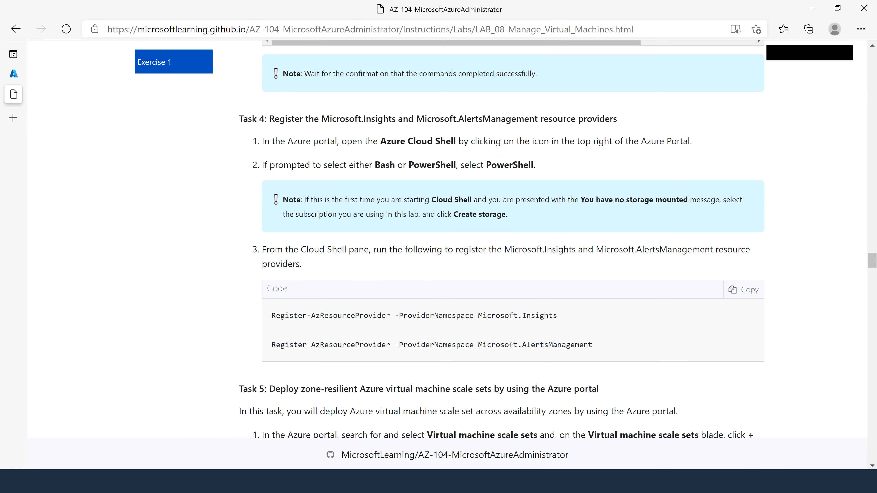
left_click_drag(243, 118, 274, 119)
scroll(537, 222, "down", 2)
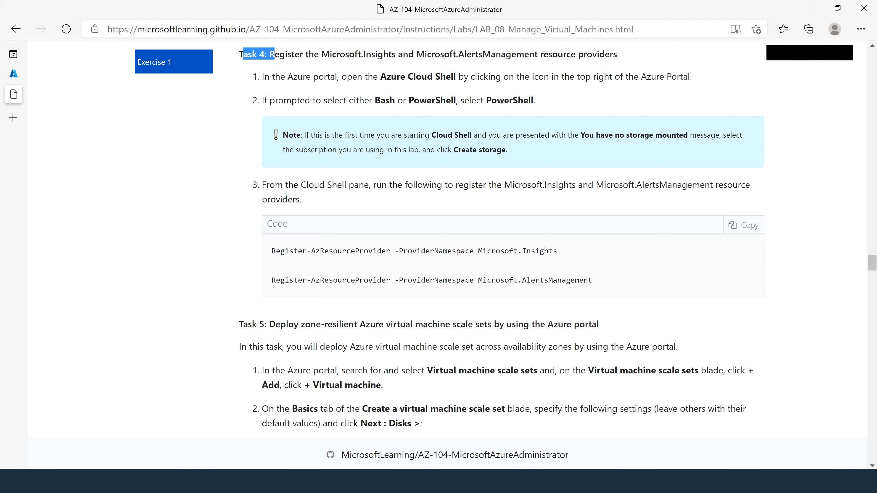
left_click_drag(496, 252, 560, 254)
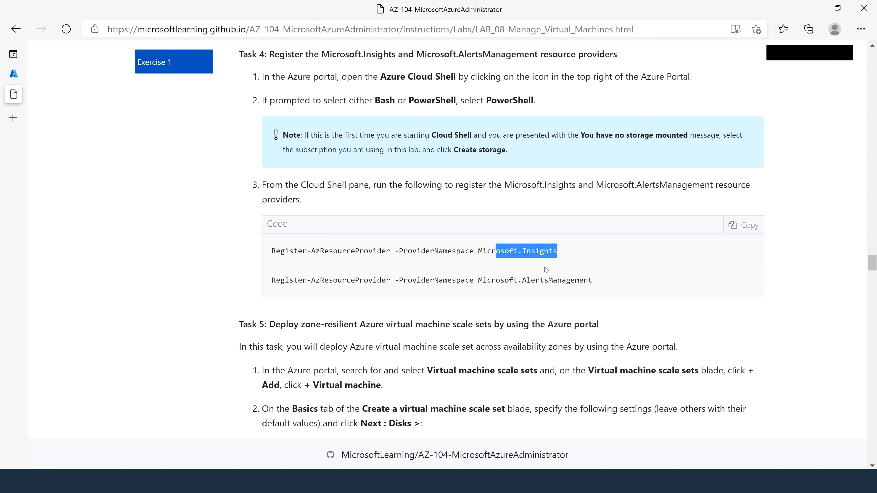
left_click_drag(523, 280, 584, 280)
left_click(668, 282)
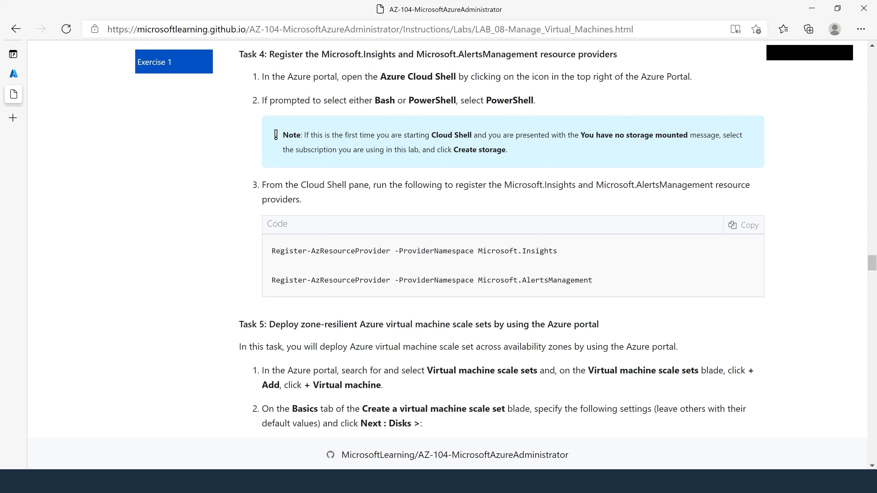
left_click_drag(562, 251, 247, 247)
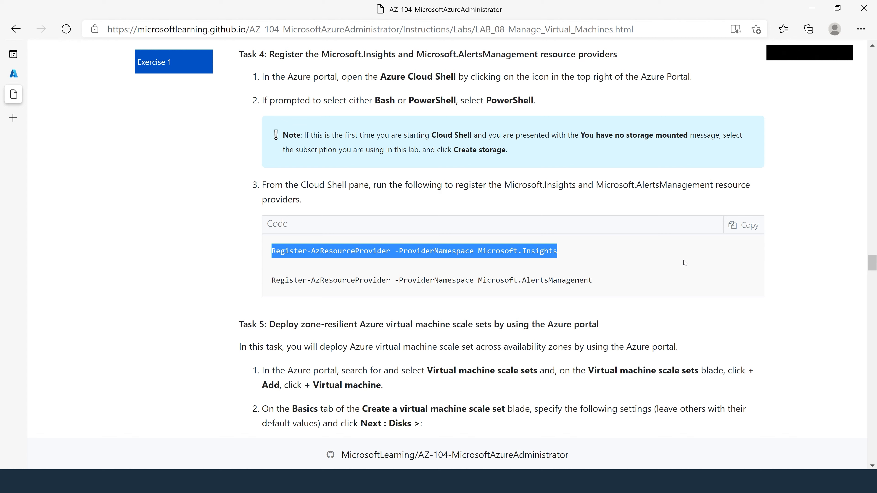
left_click(750, 228)
Run the copied Register-AzResourceProvider commands for Microsoft.Insights and Microsoft.AlertsManagement in Cloud Shell, and close the Run Command Script blade
left_click(13, 74)
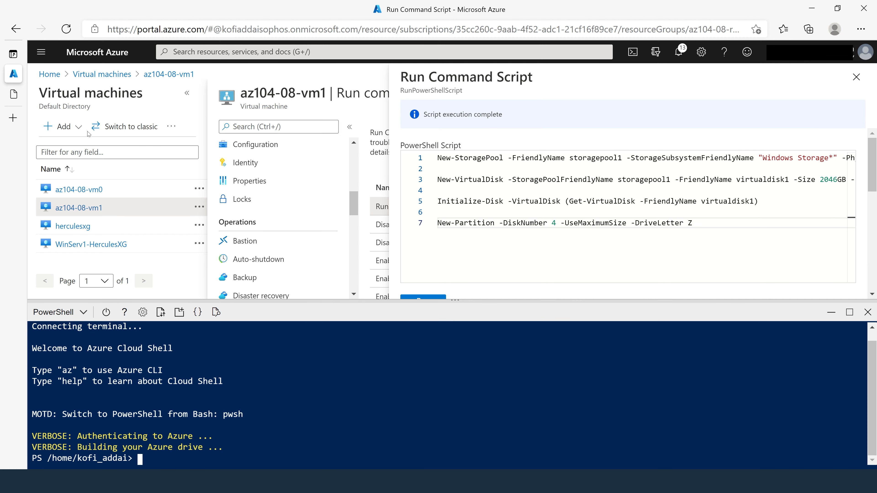
right_click(332, 418)
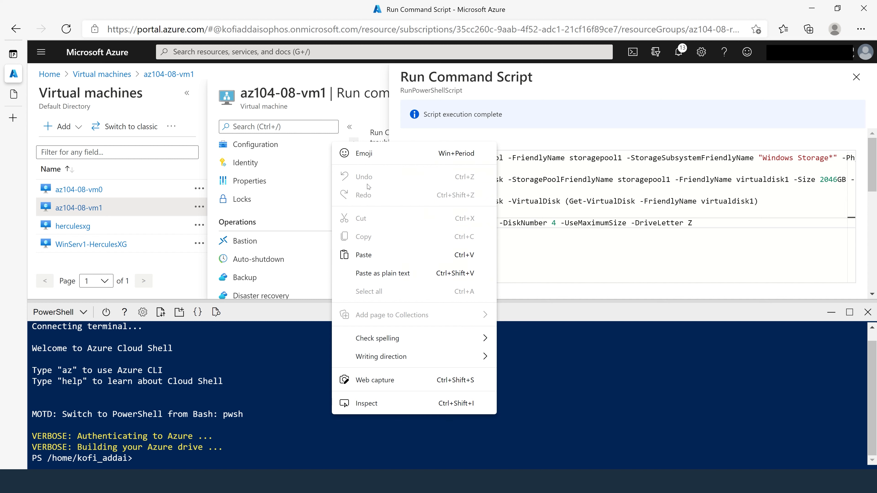
left_click(370, 261)
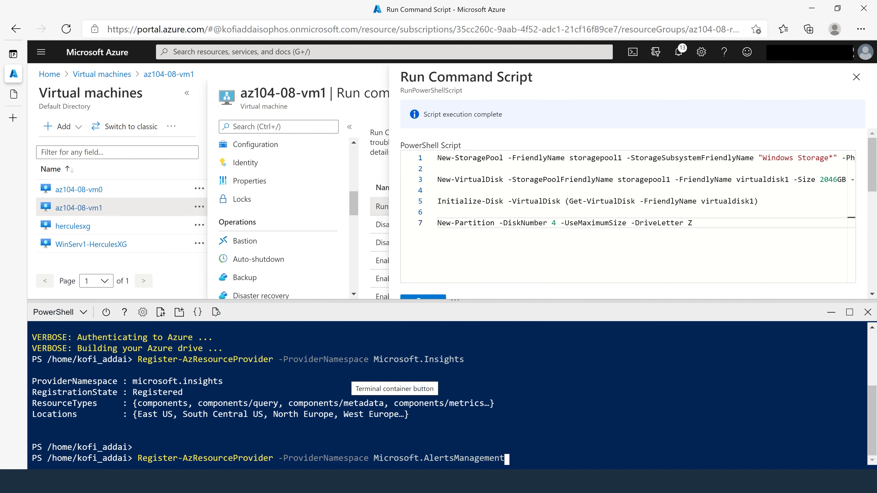
key("Return")
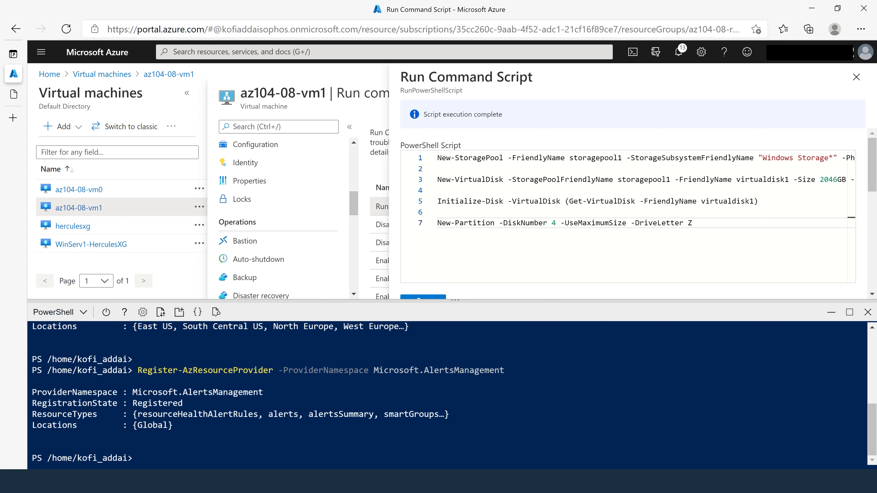
left_click(856, 77)
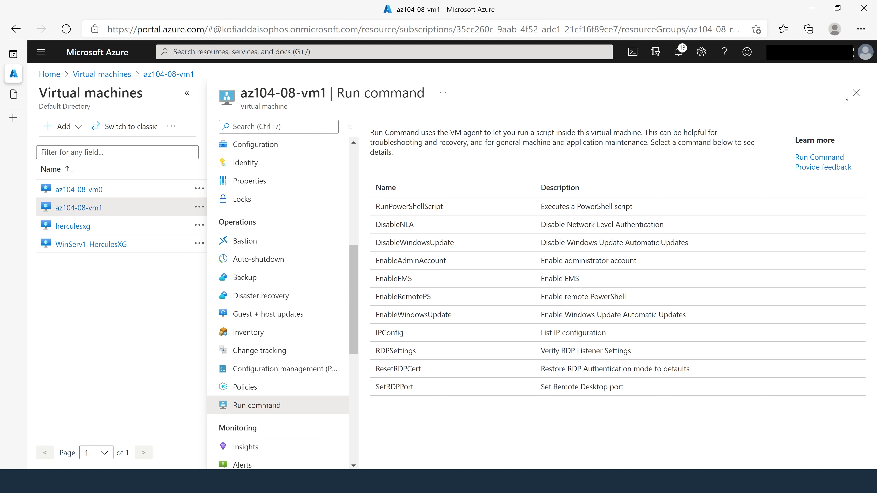
Search the portal for "vmss", go to Virtual machine scale sets, and start creating a new scale set
left_click(173, 51)
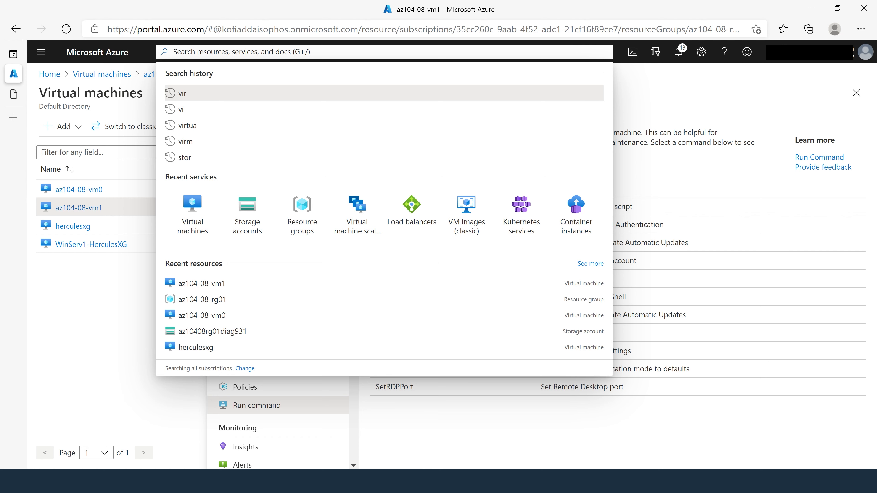
type("vmss")
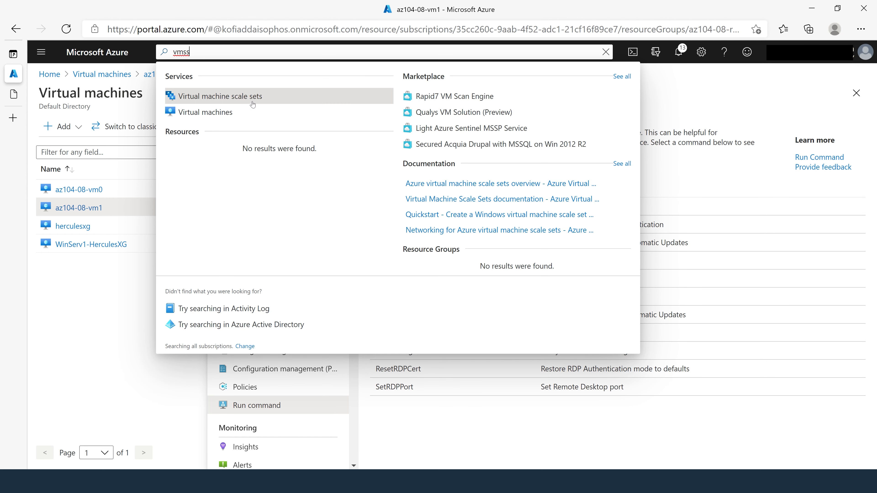
left_click(252, 103)
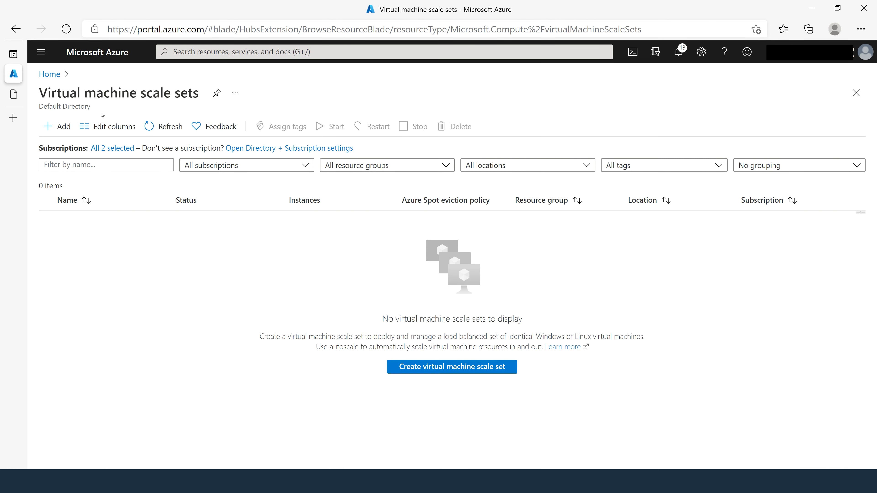
left_click(59, 126)
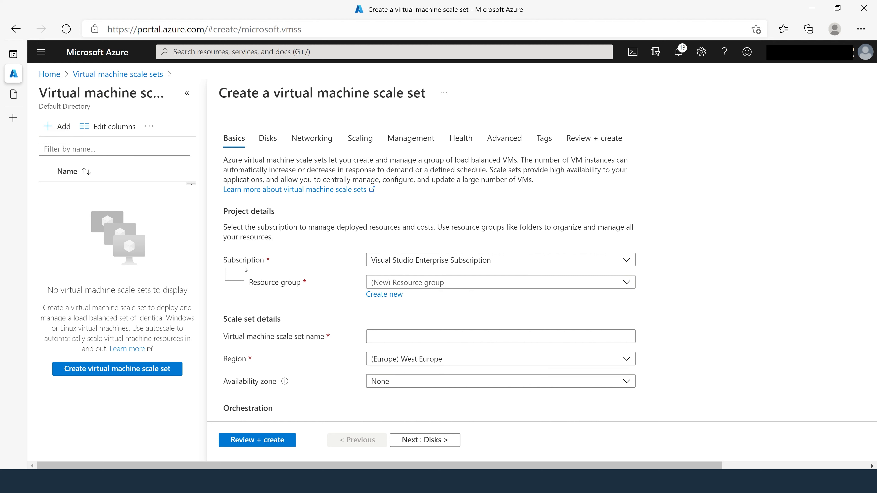
Create a new resource group named az104-08-rg02 for the scale set
left_click(392, 295)
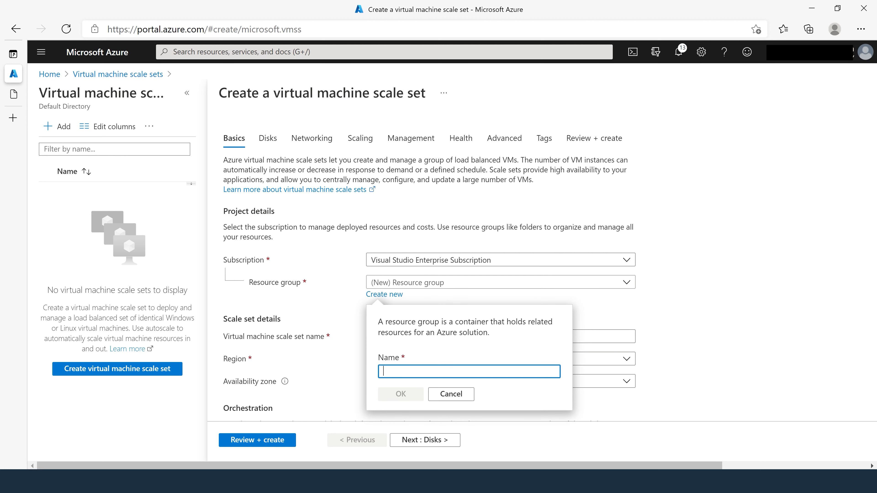
type("az104-08")
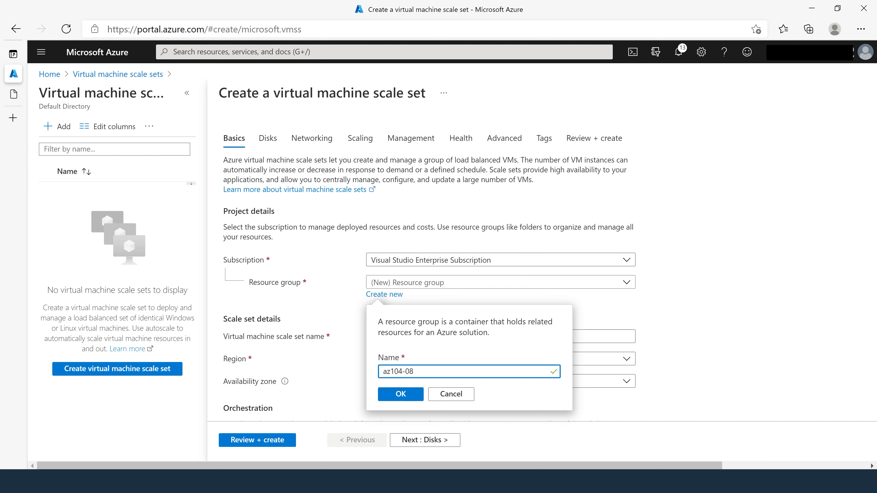
type("-r")
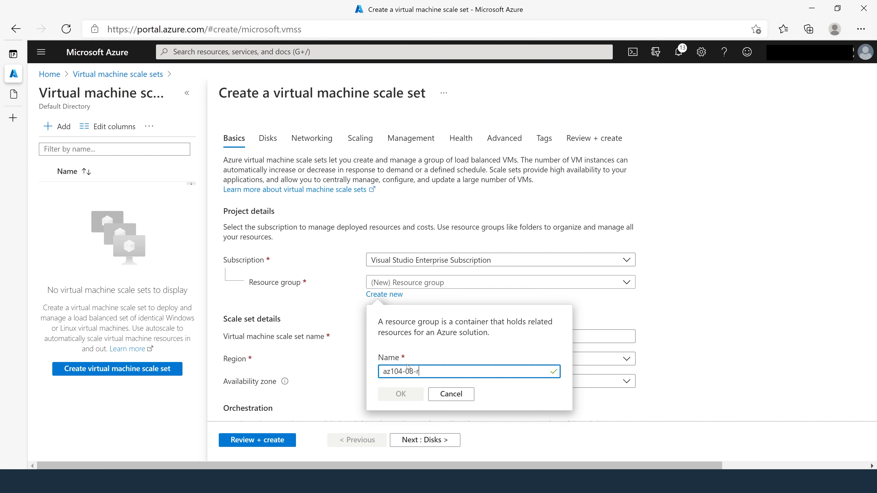
type("g02")
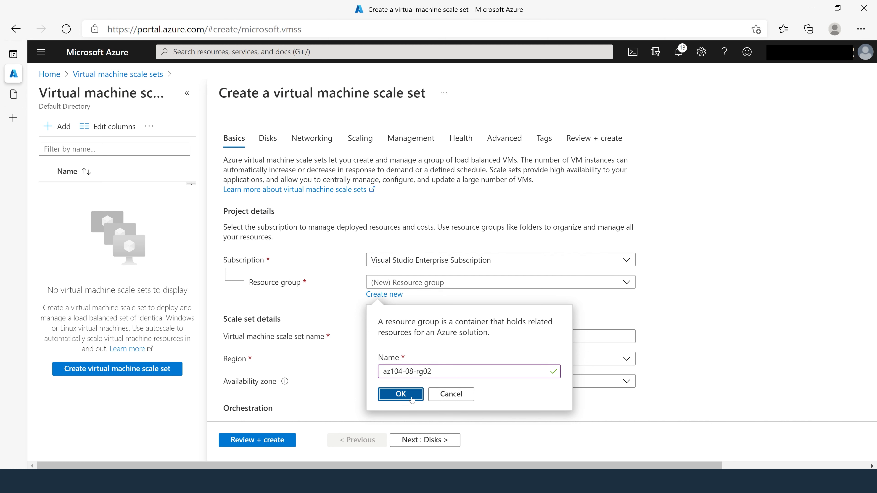
left_click(401, 393)
Name the virtual machine scale set az10408vmss0
scroll(685, 334, "down", 3)
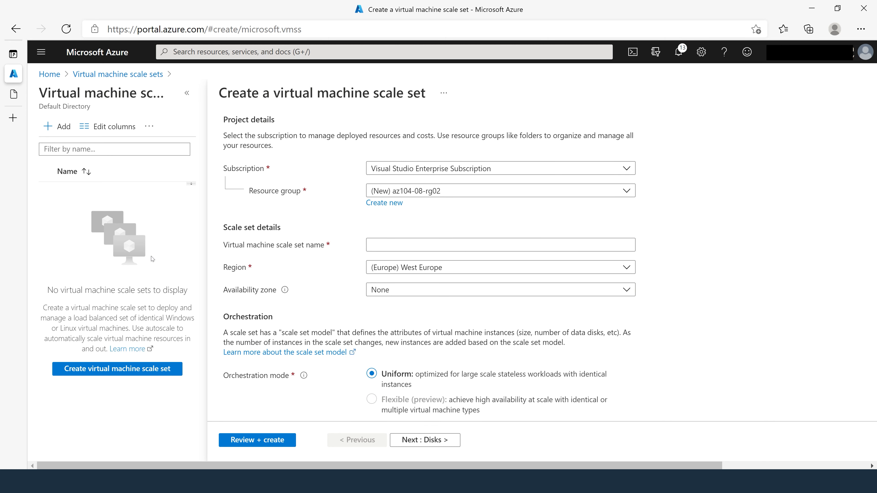
left_click(501, 245)
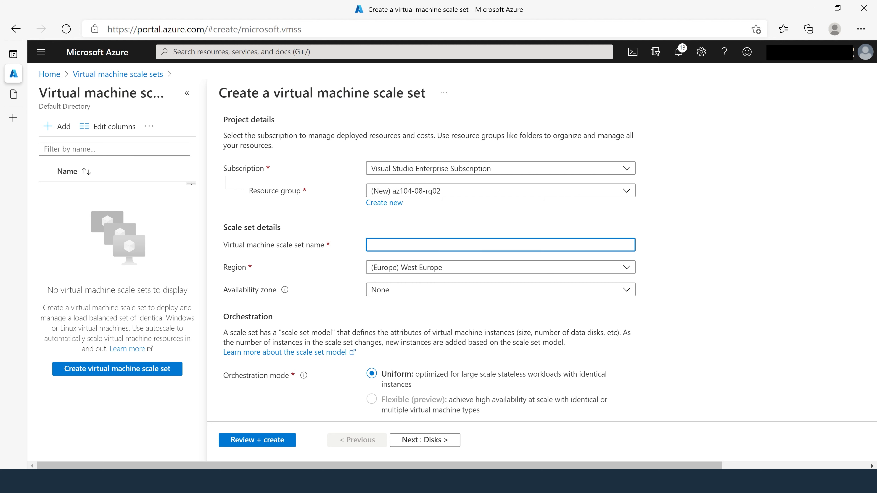
type("az104-08-")
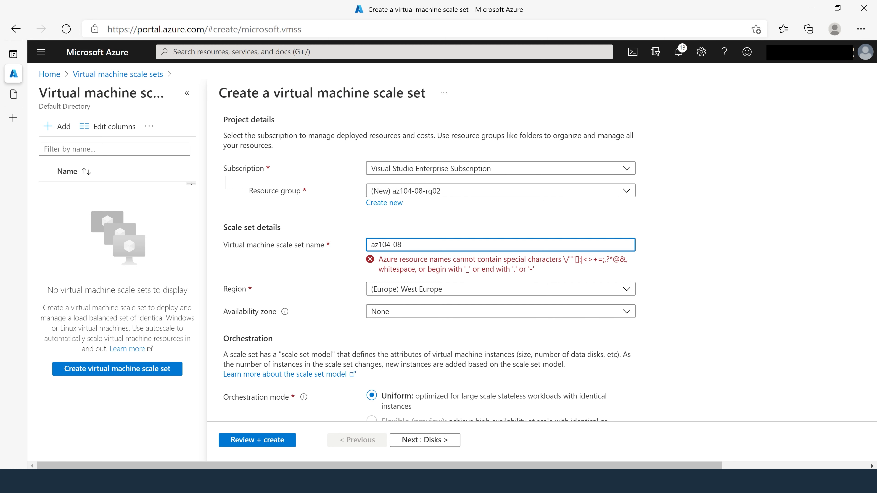
key("BackSpace")
key("BackSpace")
key("BackSpace")
key("BackSpace")
key("BackSpace")
key("BackSpace")
key("BackSpace")
type("104")
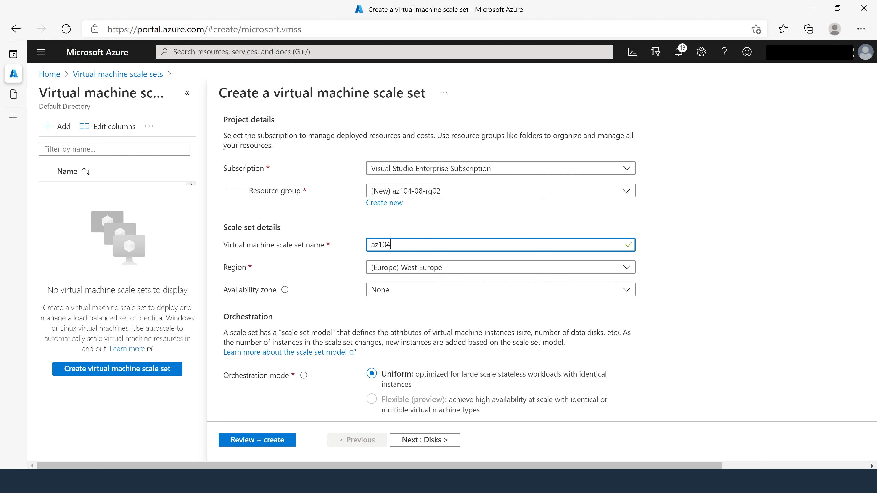
type("vmss")
type("0")
type("0")
type("8")
left_click(744, 232)
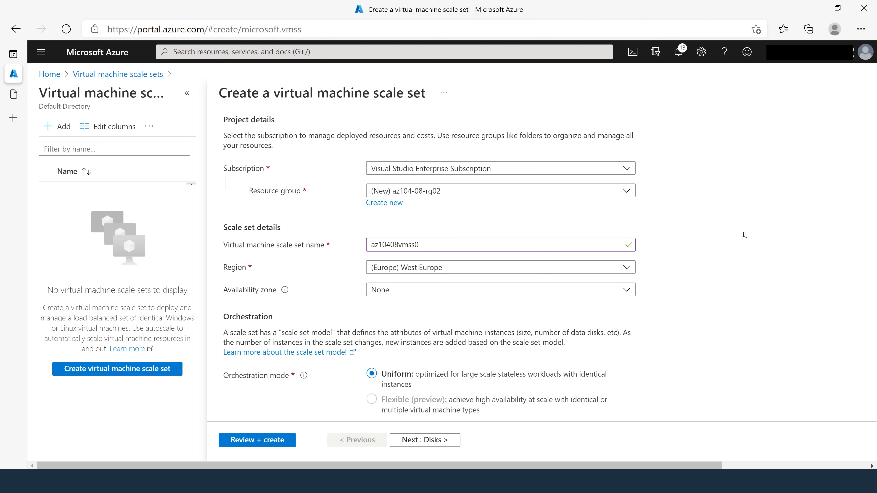
Set the scale set's region to (US) East US
left_click(487, 266)
type("east")
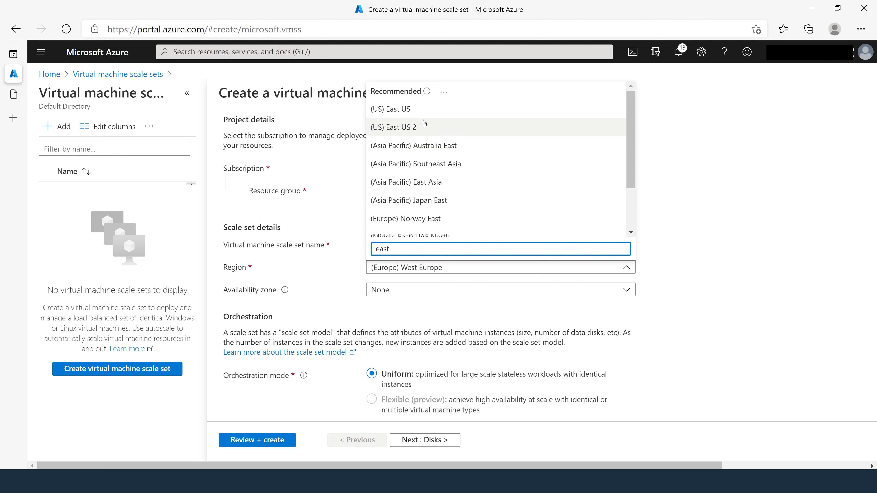
left_click(418, 109)
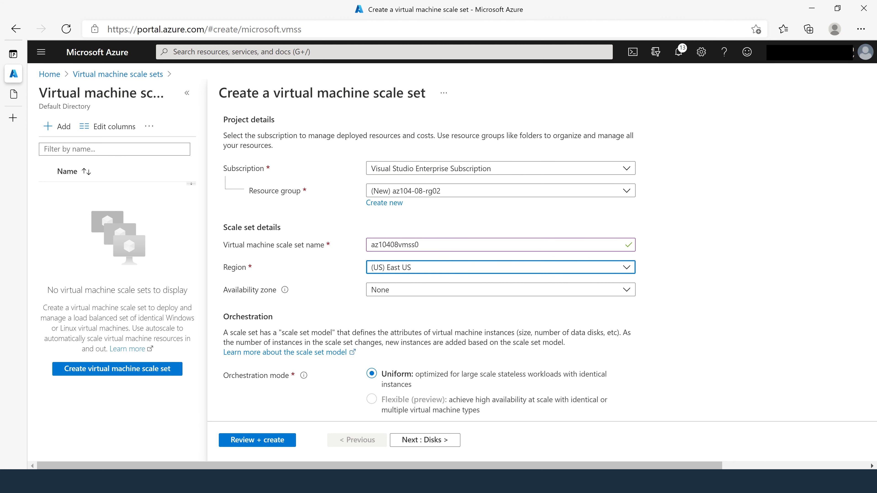
left_click(685, 280)
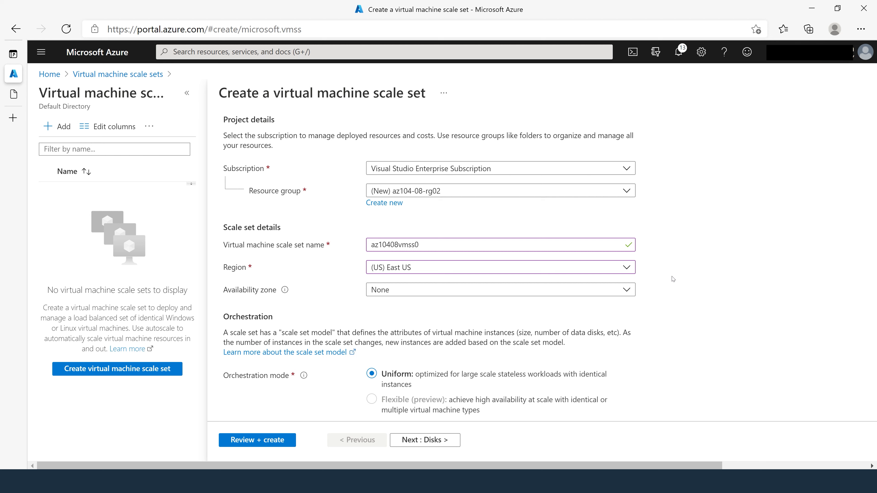
Spread the scale set across availability zones 1, 2 and 3
left_click(396, 290)
left_click(387, 306)
left_click(380, 324)
left_click(373, 353)
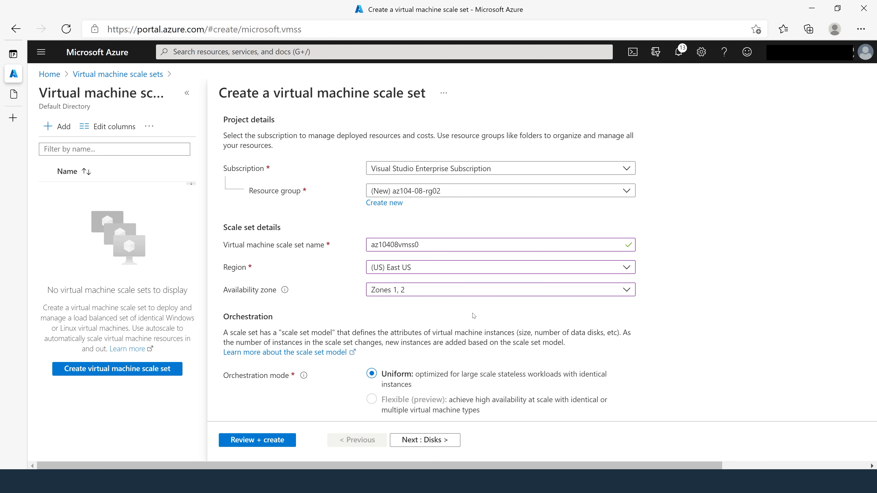
left_click(410, 294)
left_click(377, 342)
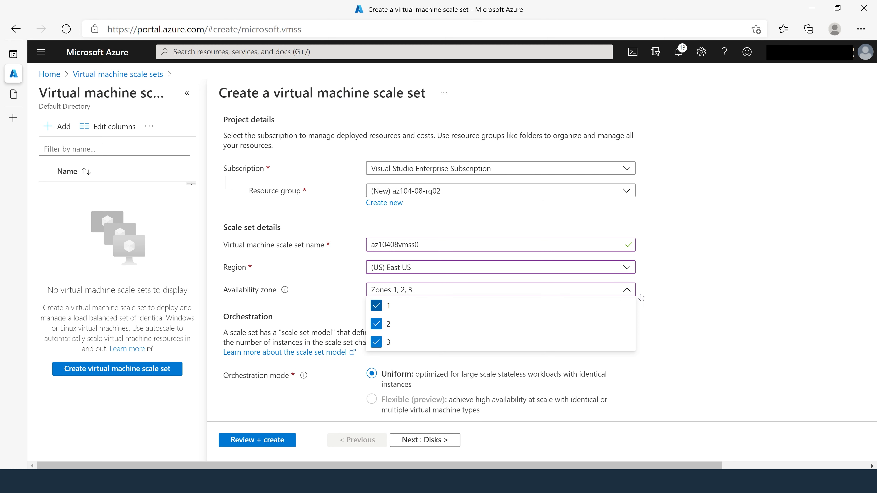
left_click(720, 283)
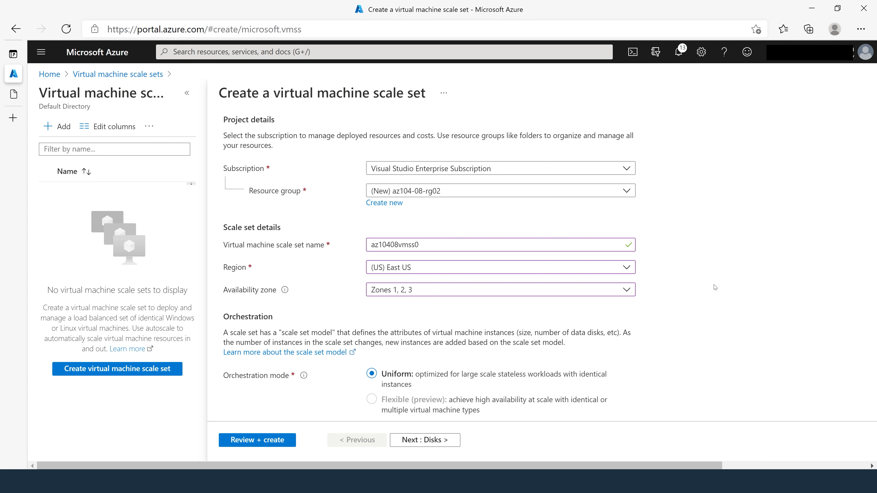
Copy the username Student from the lab instructions' Task 5 settings and enter it as the scale set's administrator username
scroll(714, 287, "down", 5)
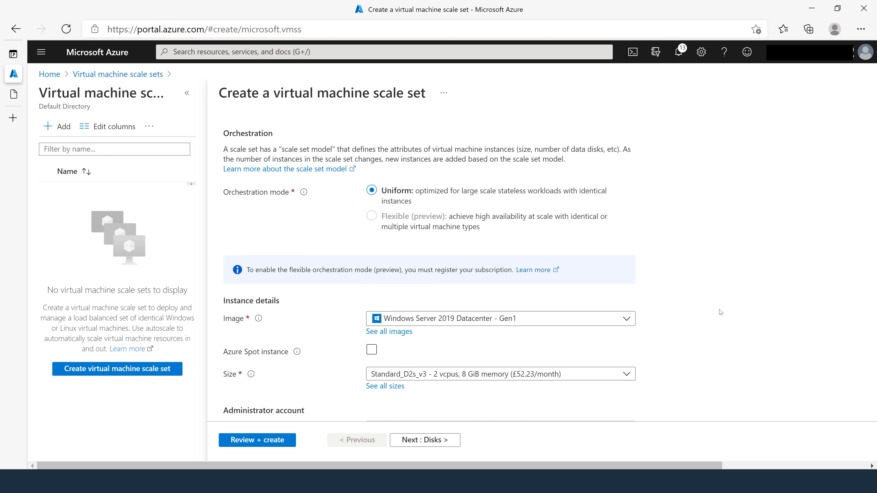
scroll(717, 310, "down", 1)
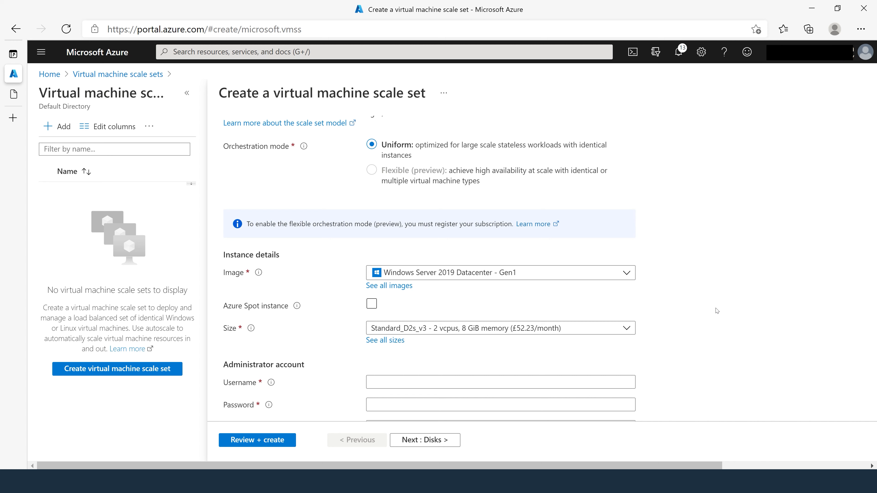
scroll(649, 299, "down", 1)
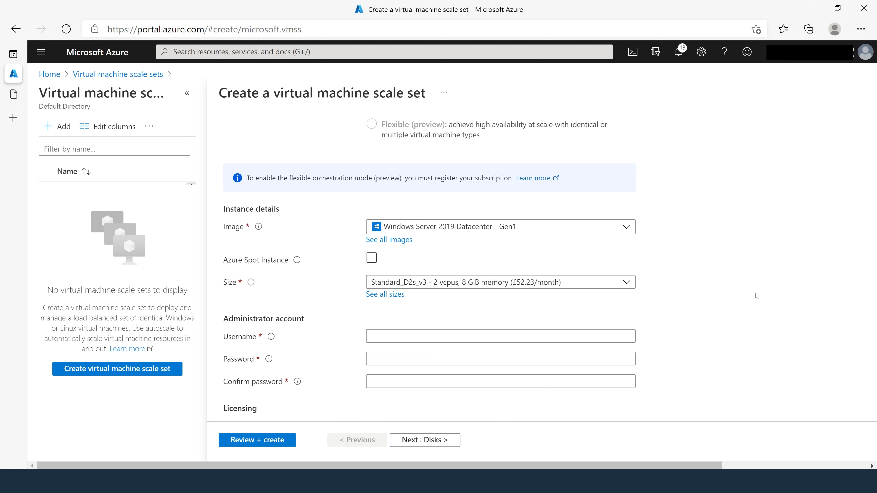
scroll(441, 296, "down", 1)
left_click(439, 291)
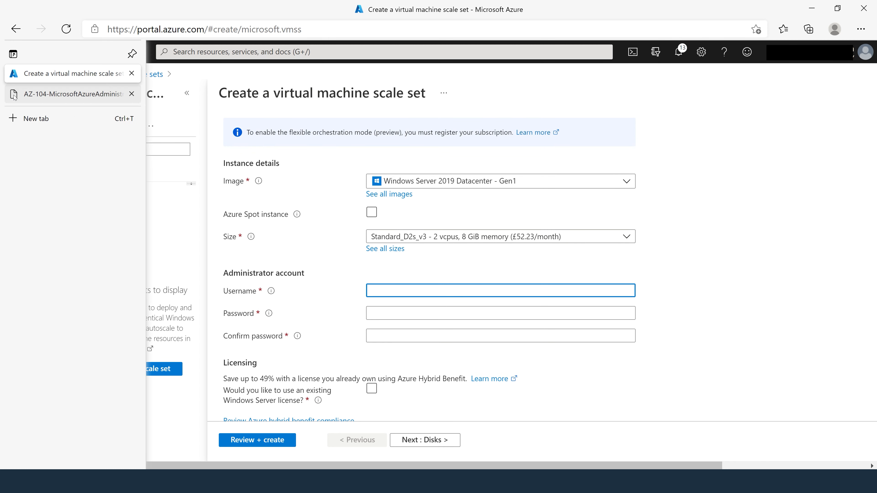
left_click(22, 98)
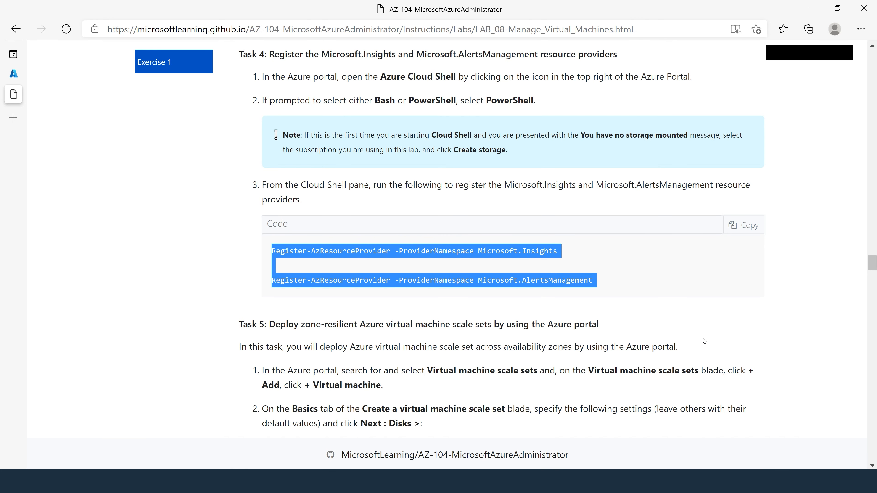
left_click(744, 331)
scroll(739, 328, "down", 6)
scroll(732, 325, "down", 3)
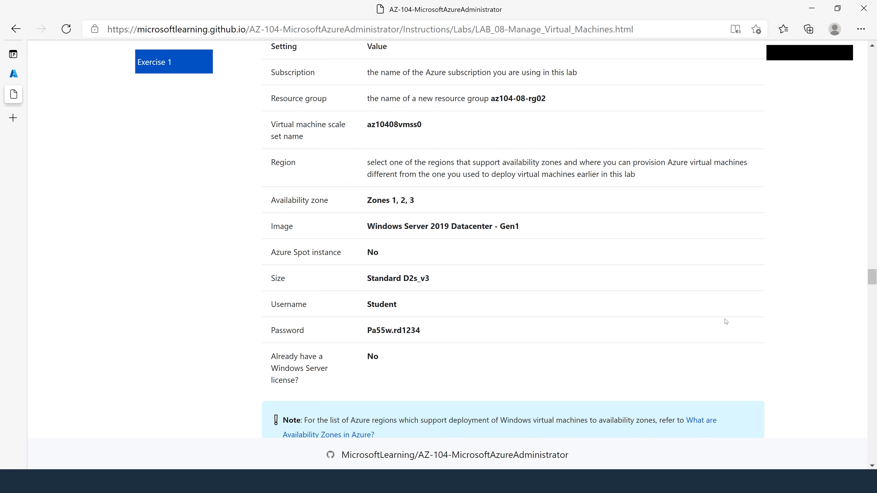
left_click_drag(405, 251, 366, 253)
key("ctrl+c")
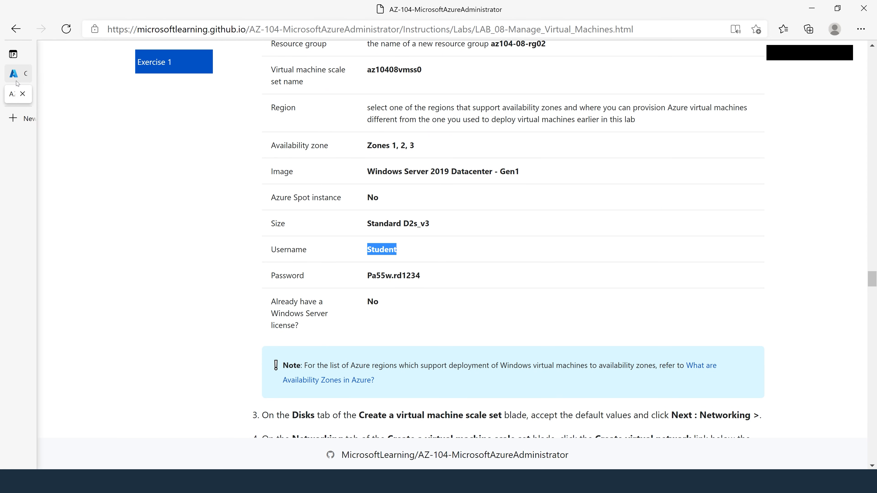
left_click(14, 74)
key("ctrl+v")
Copy the administrator password from the lab instructions and enter it in the Password and Confirm password fields
left_click(14, 94)
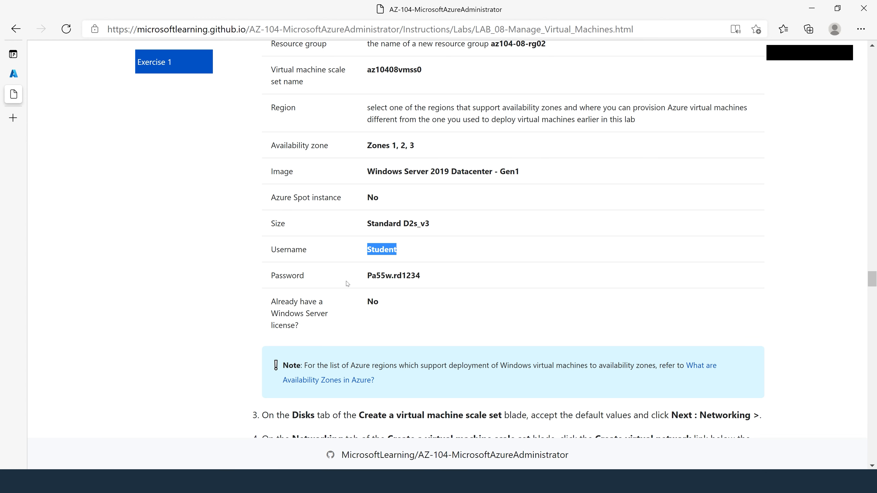
left_click_drag(436, 278, 367, 278)
key("ctrl+c")
left_click(14, 73)
key("Tab")
key("ctrl+v")
key("Tab")
key("ctrl+v")
left_click(748, 323)
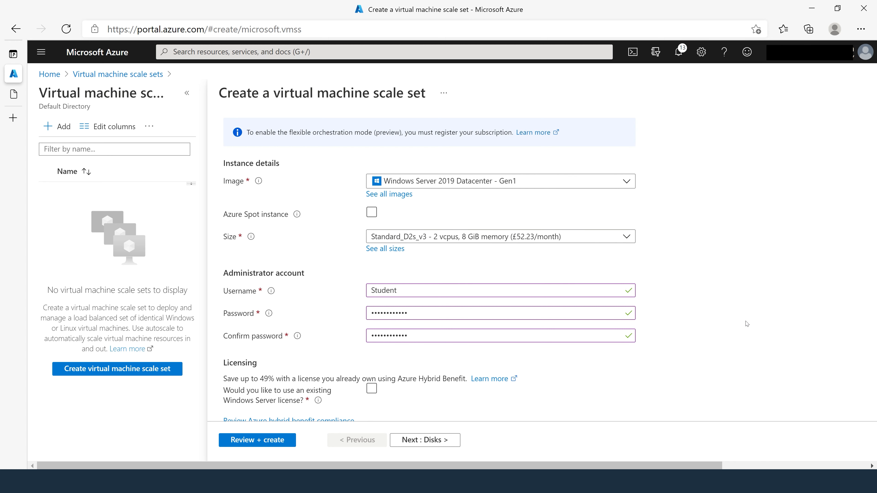
Accept the remaining basics and the default disk settings, and advance to the scale set's networking settings
scroll(747, 324, "down", 1)
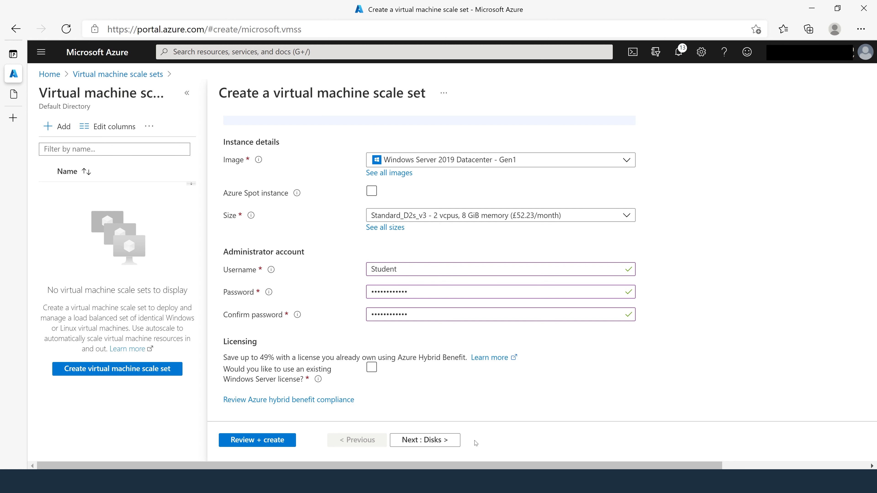
left_click(425, 442)
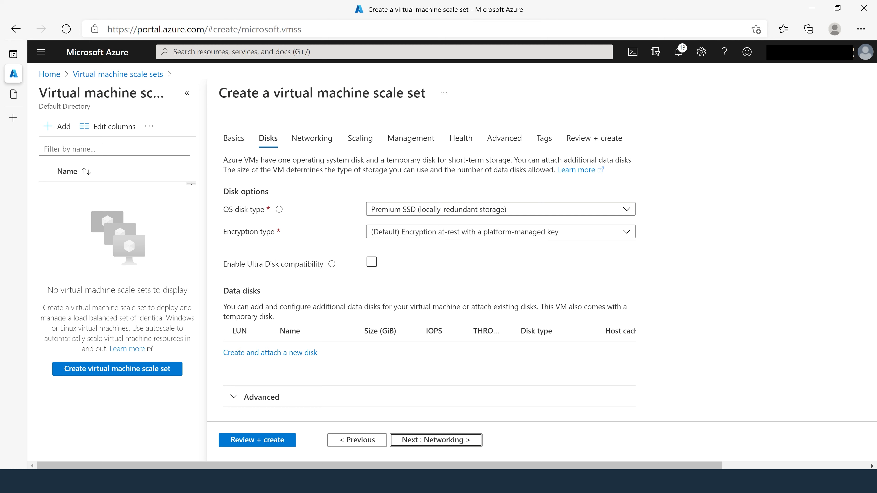
left_click(429, 444)
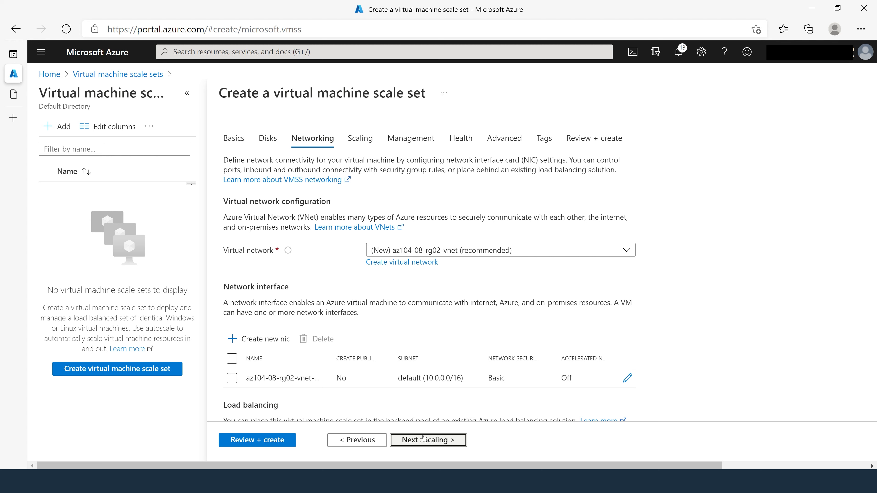
left_click(423, 437)
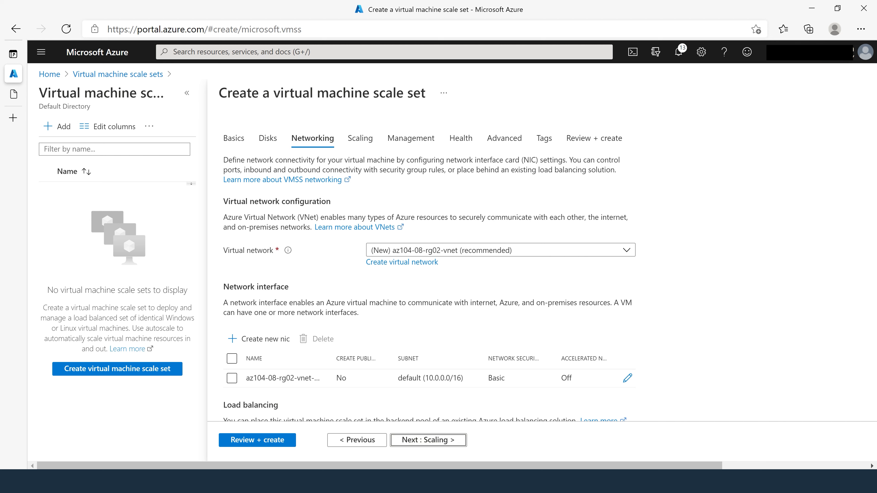
Start creating a virtual network for the scale set and set its address range to 10.82.0.0/16
left_click(405, 262)
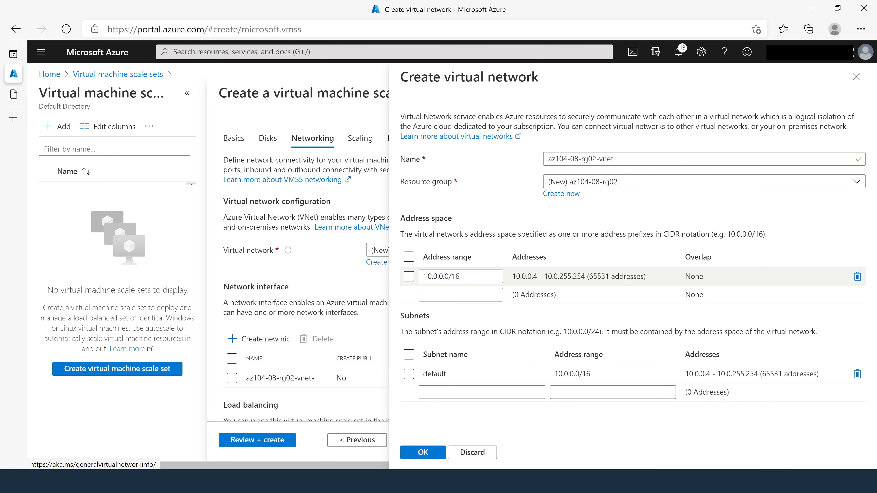
left_click(437, 277)
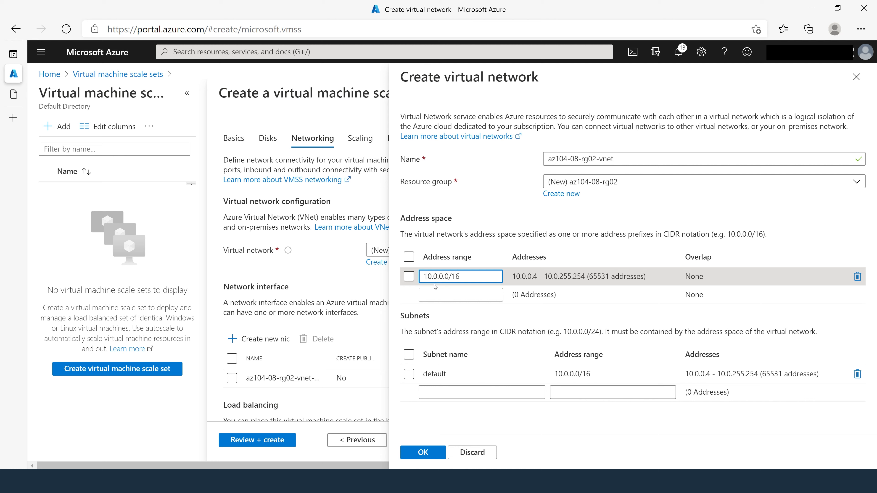
key("BackSpace")
type("82")
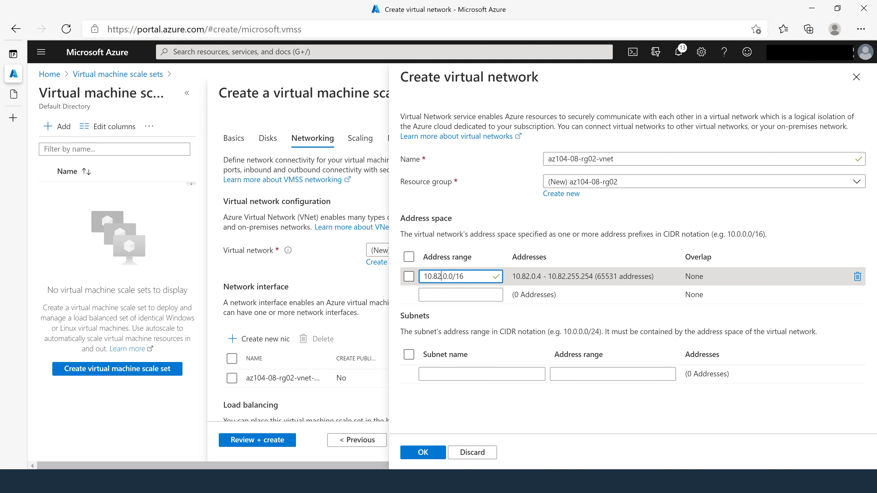
Add a subnet named subnet0 with address range 10.82.0.0/24 and confirm the virtual network
left_click(442, 376)
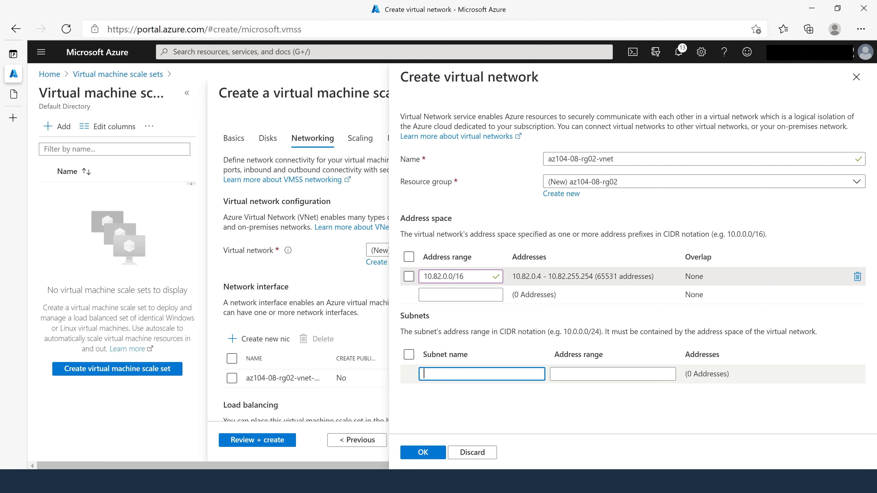
type("subnet")
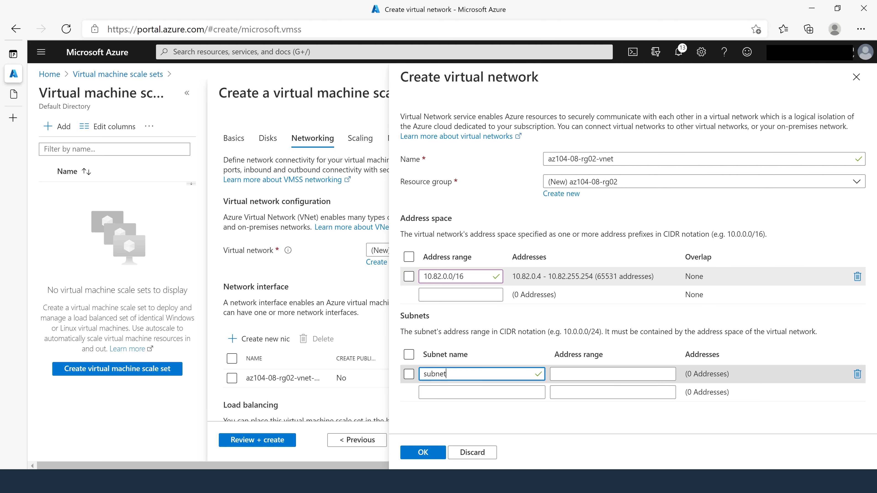
type("0")
left_click(618, 372)
type("10.")
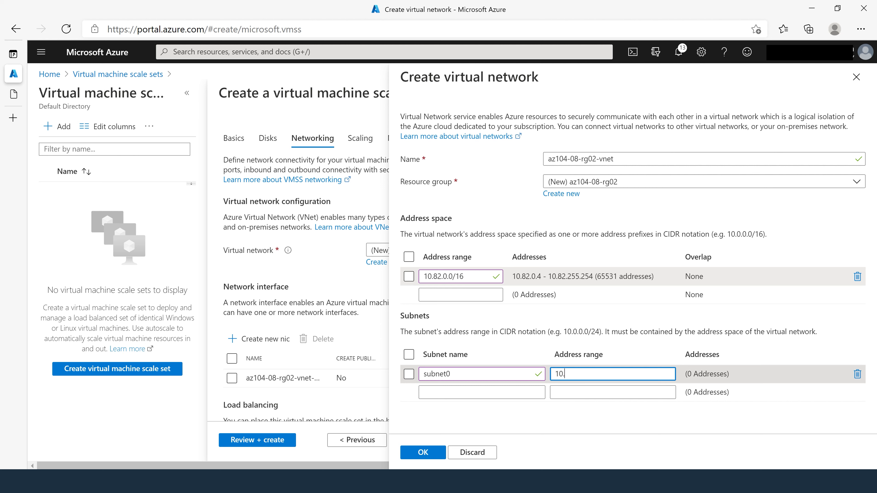
type("82.")
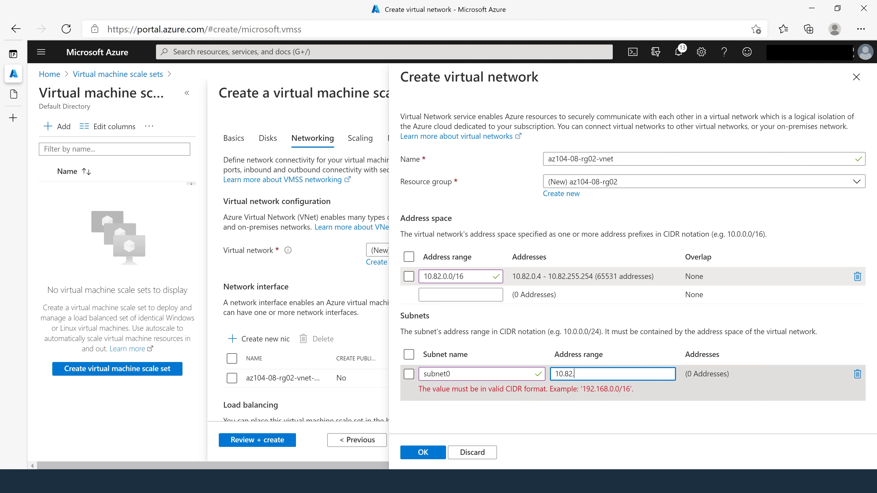
type("0.0/24")
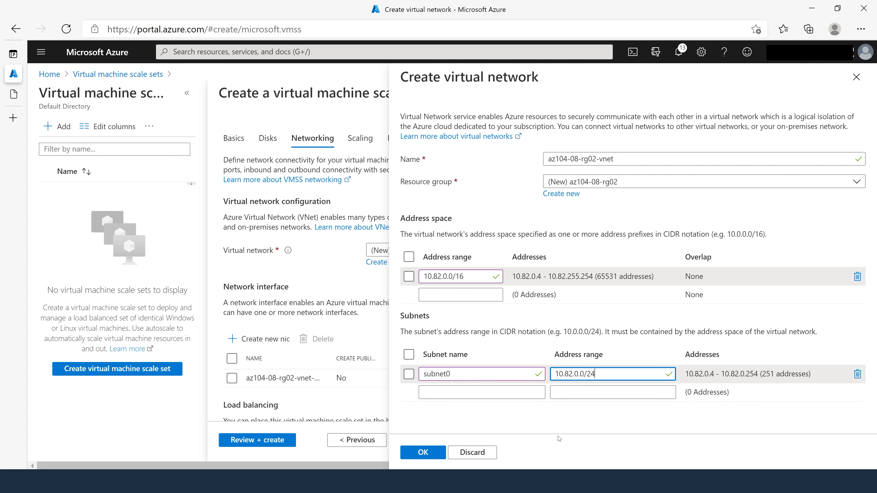
left_click(550, 420)
left_click(423, 454)
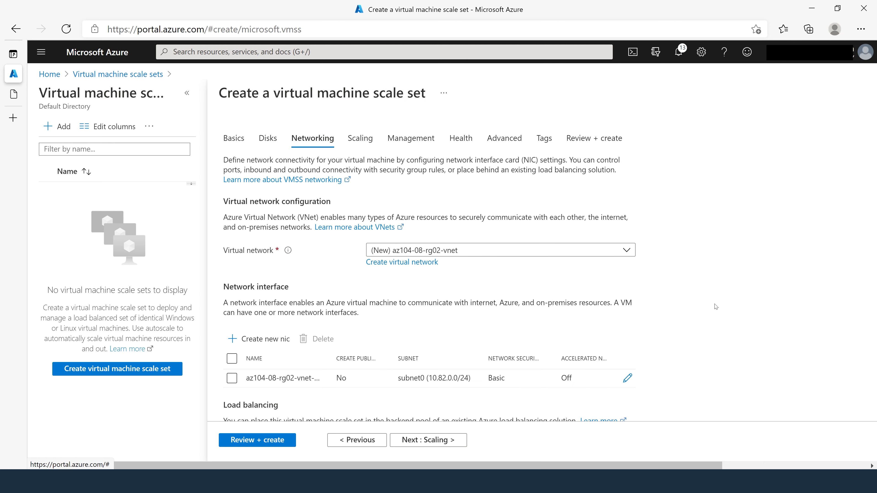
Edit the scale set's network interface to use an Advanced network security group and start creating a new group
scroll(716, 306, "down", 1)
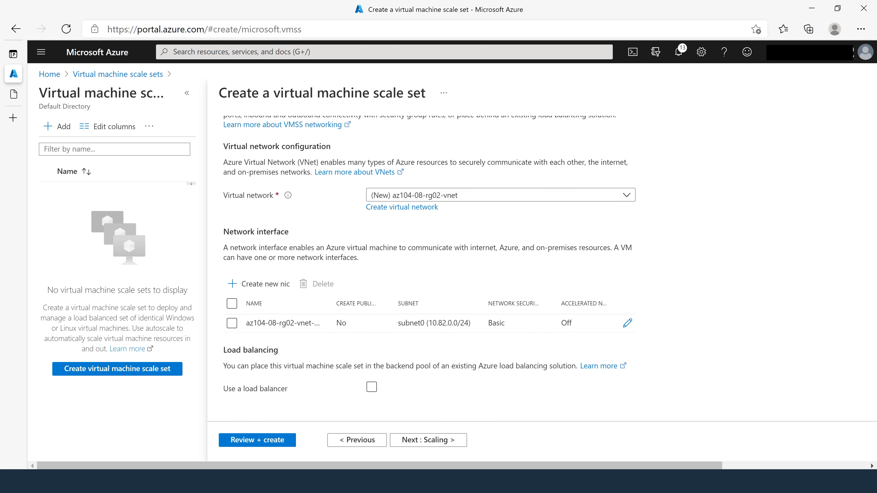
left_click(628, 324)
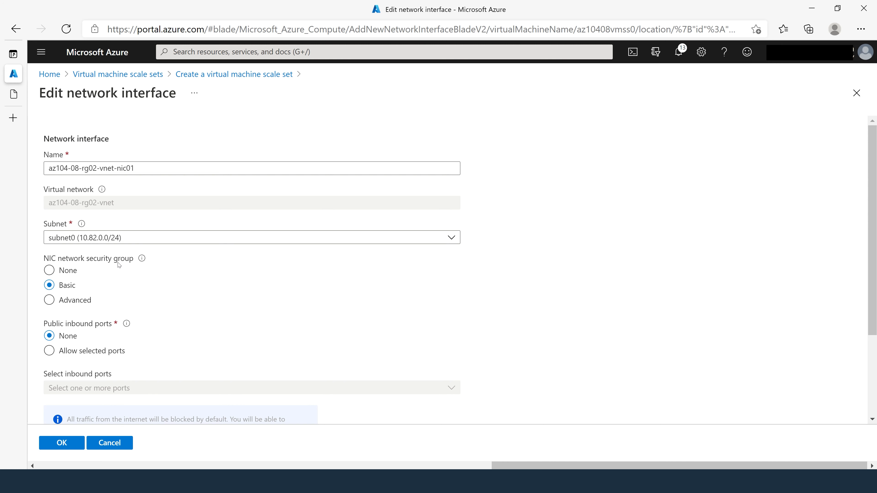
left_click(52, 300)
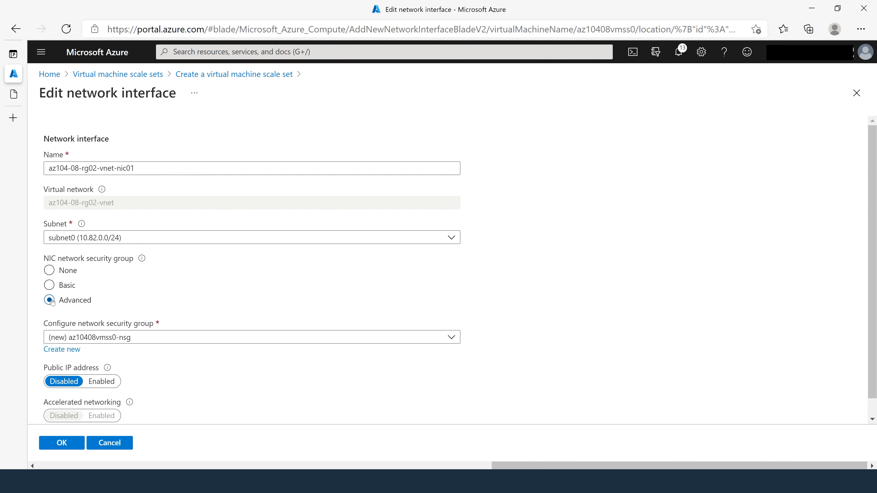
scroll(288, 304, "down", 1)
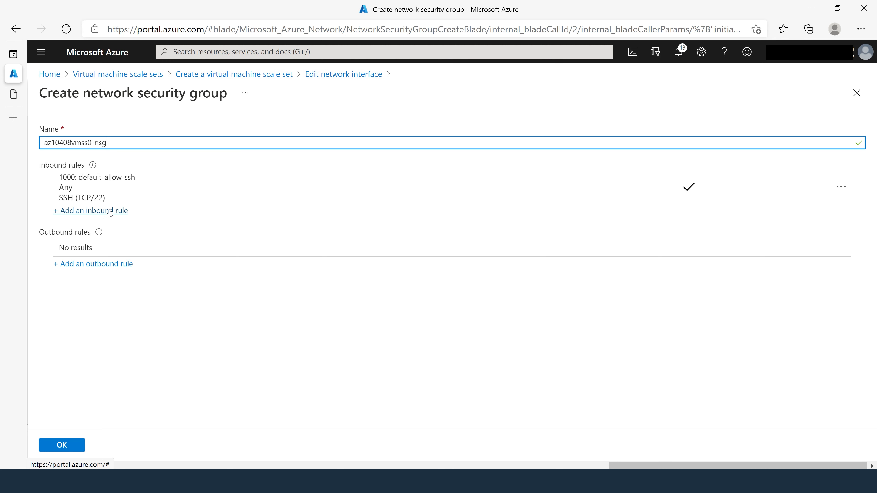
Add an inbound rule to az10408vmss0-nsg that allows the HTTP service and is named custom-allow-http
left_click(85, 215)
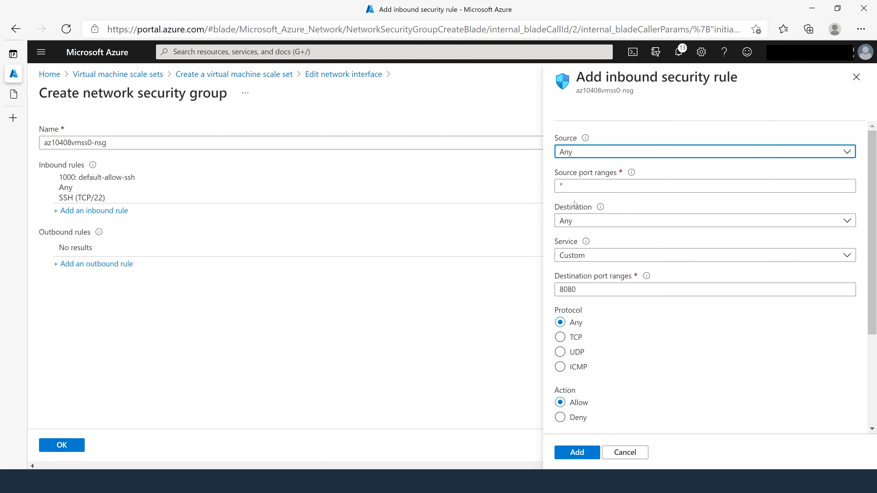
left_click(605, 256)
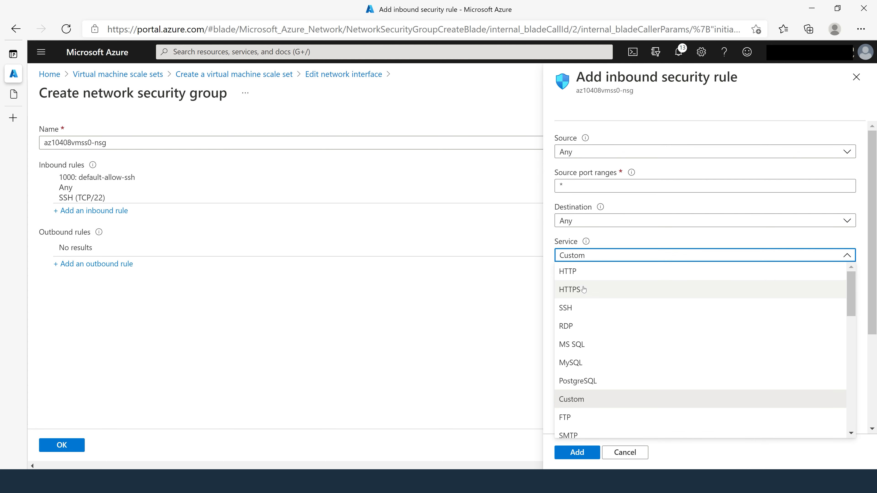
left_click(574, 273)
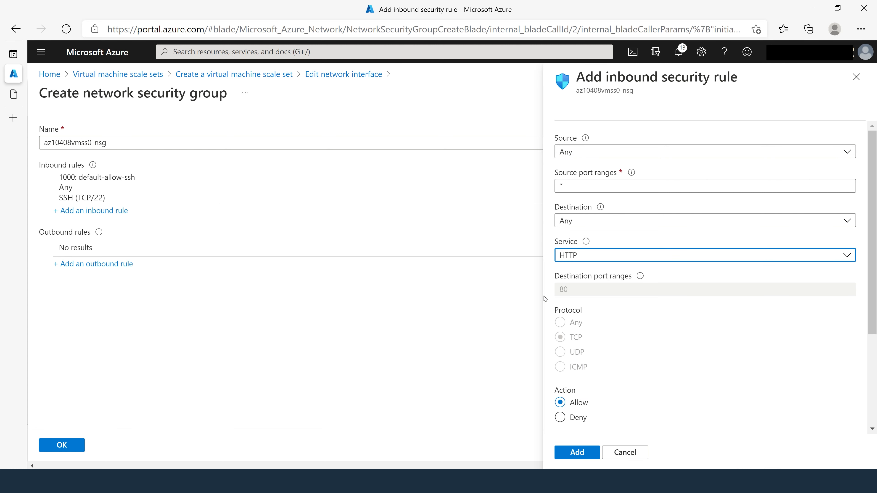
scroll(765, 334, "down", 3)
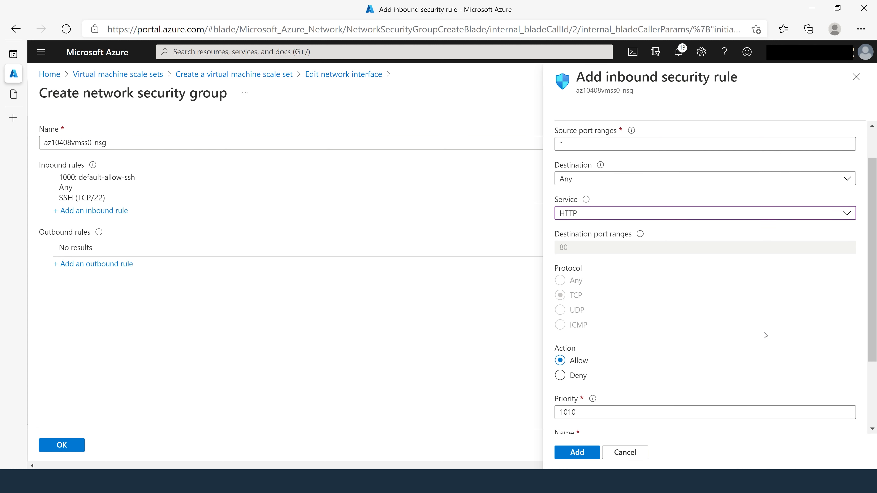
scroll(637, 344, "down", 1)
left_click(587, 351)
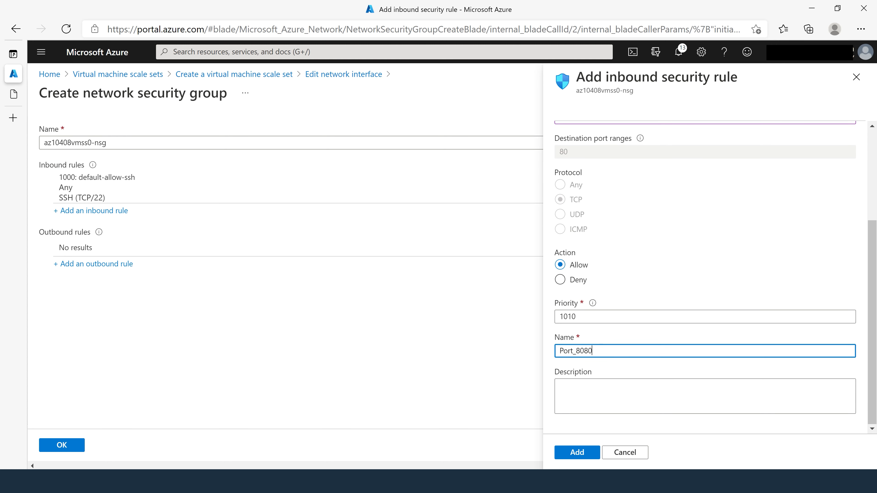
left_click_drag(593, 351, 551, 353)
type("custom-allow-http")
left_click(681, 301)
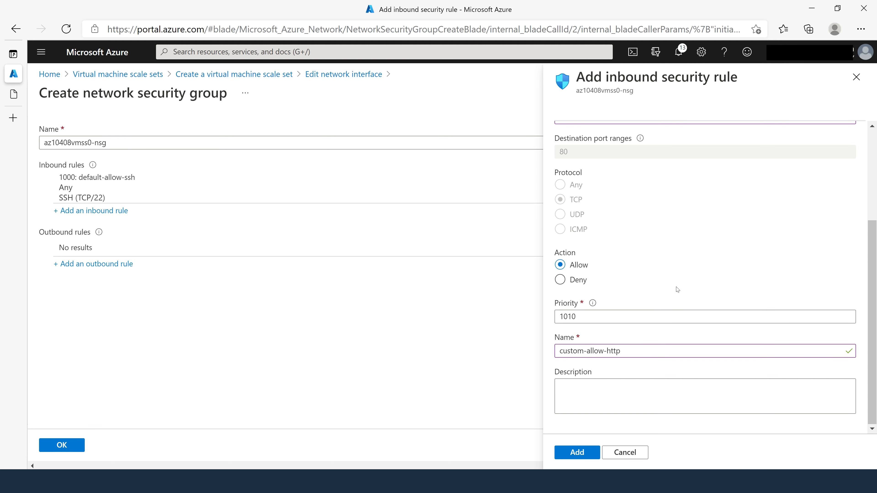
scroll(677, 289, "up", 4)
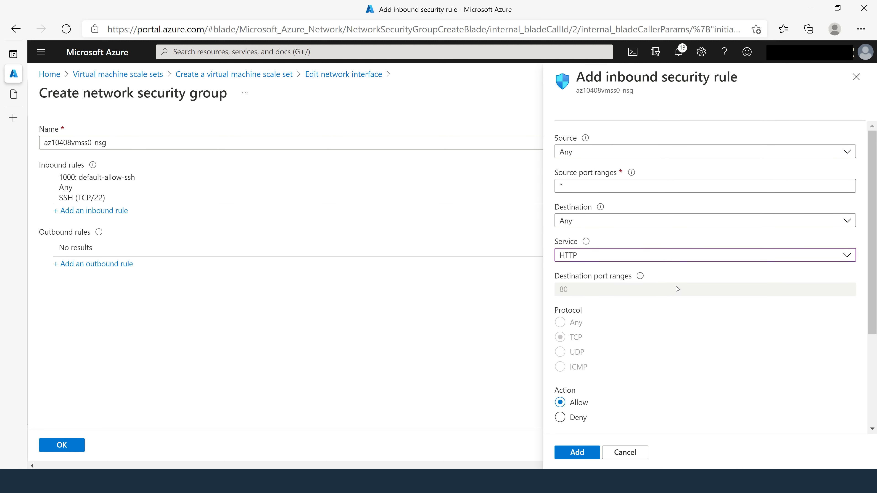
scroll(677, 289, "down", 4)
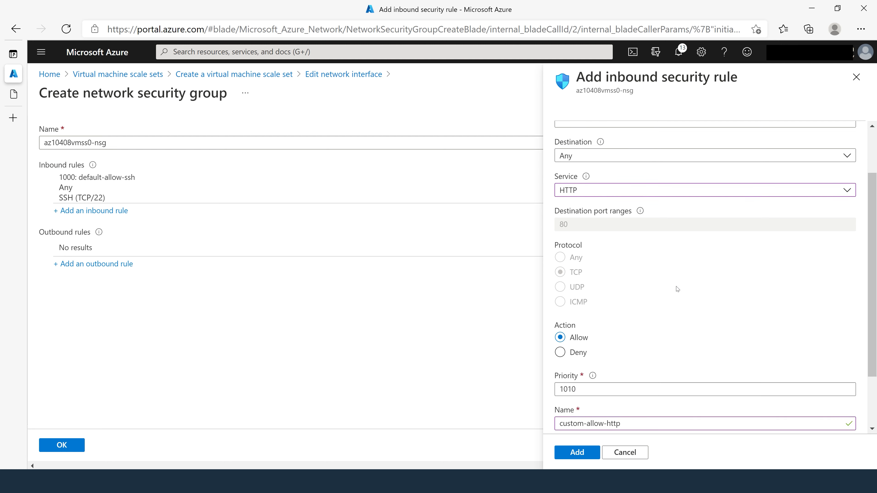
left_click(576, 451)
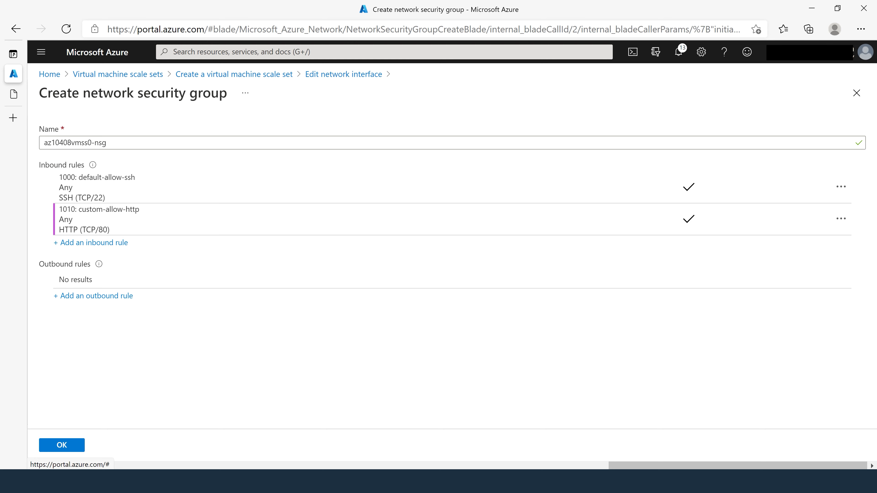
Confirm the new network security group, enable a public IP address on the network interface, and save the interface
left_click(67, 447)
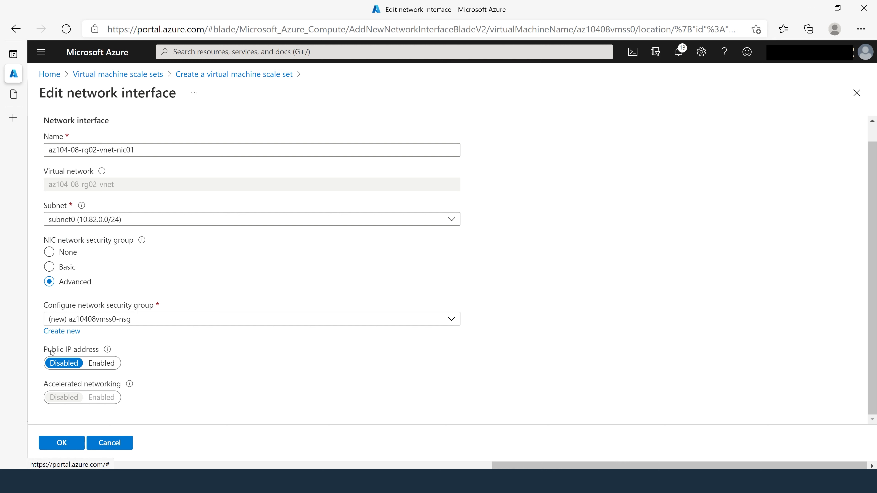
left_click(104, 367)
left_click(58, 443)
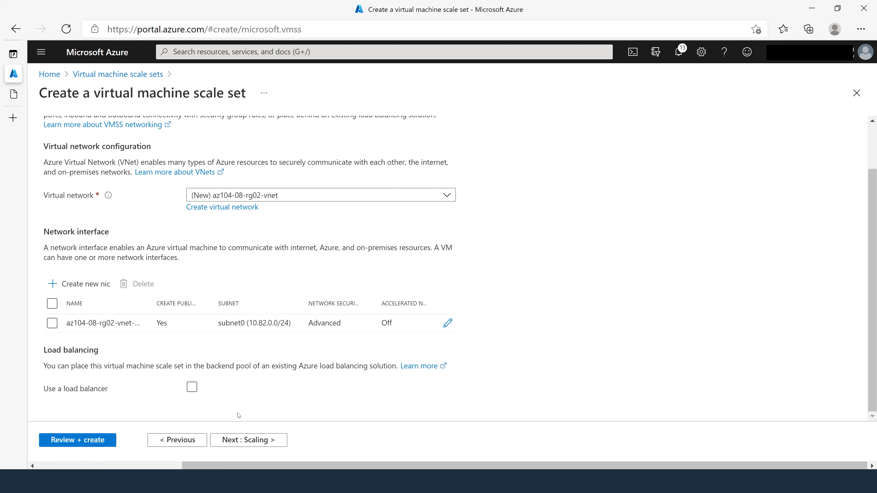
Enable the use of a load balancer for the scale set and proceed to its scaling settings
left_click(288, 386)
left_click(289, 387)
left_click(192, 388)
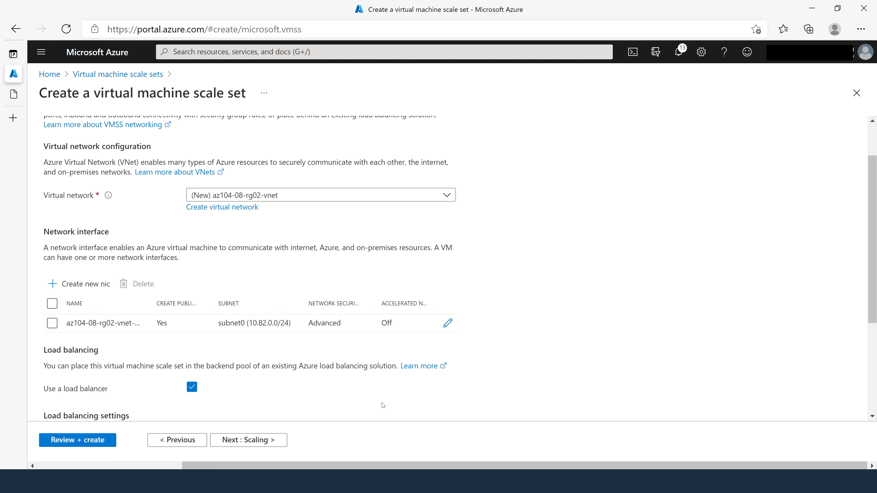
left_click(242, 440)
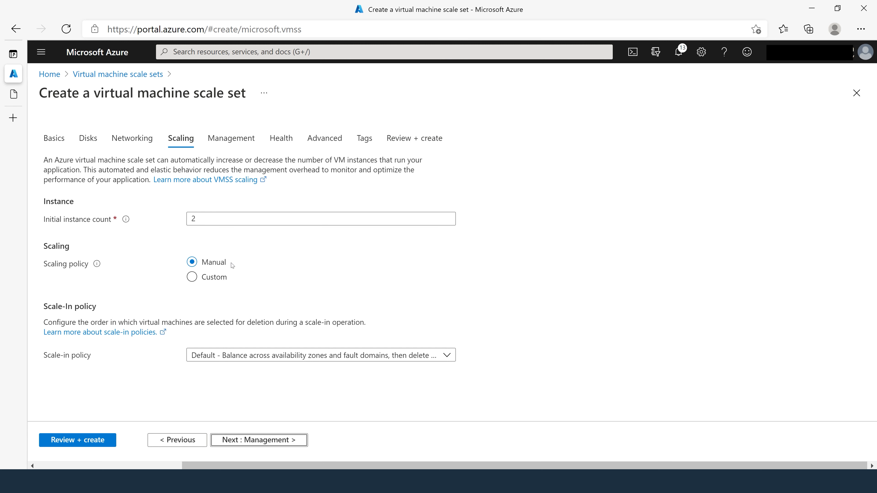
Keep the default scaling settings and enable boot diagnostics with a custom storage account, then proceed to the health settings
left_click(245, 442)
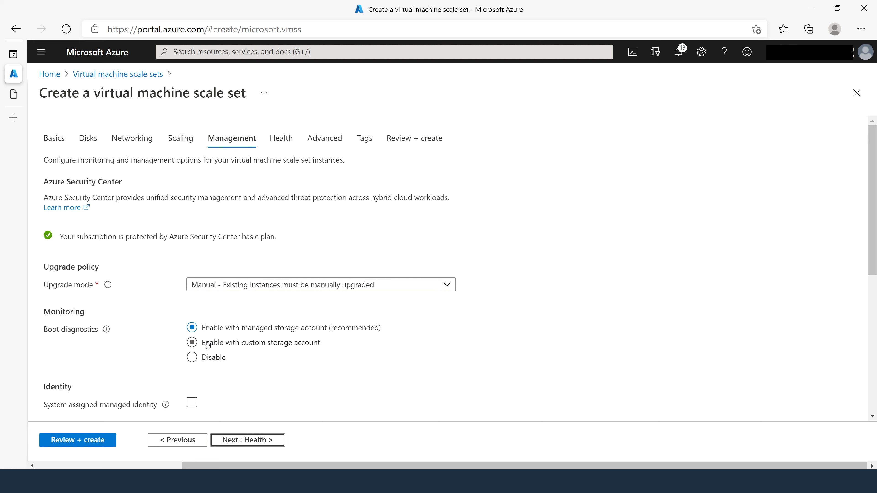
left_click(192, 343)
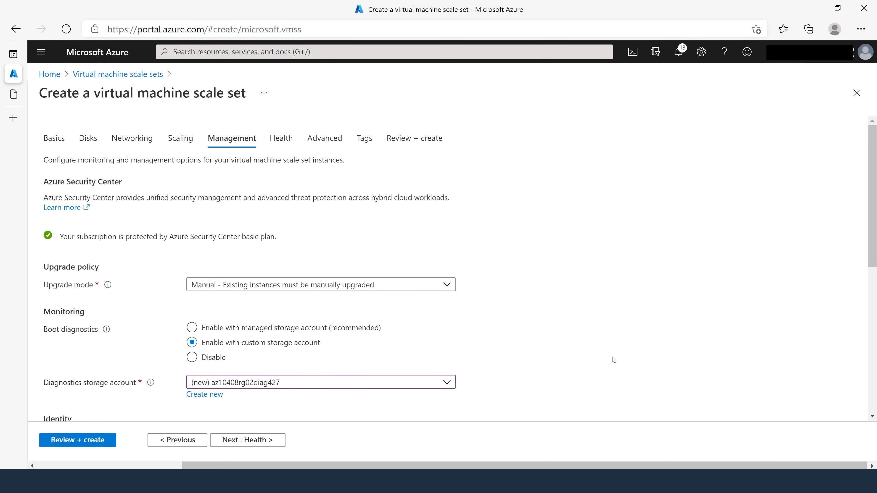
scroll(611, 361, "down", 4)
left_click(242, 440)
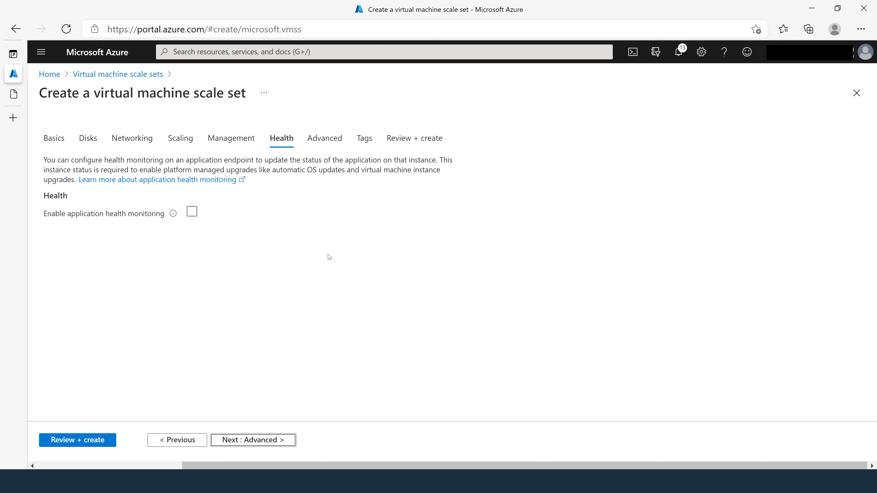
Accept the default health and advanced settings, then validate and create the scale set
left_click(254, 441)
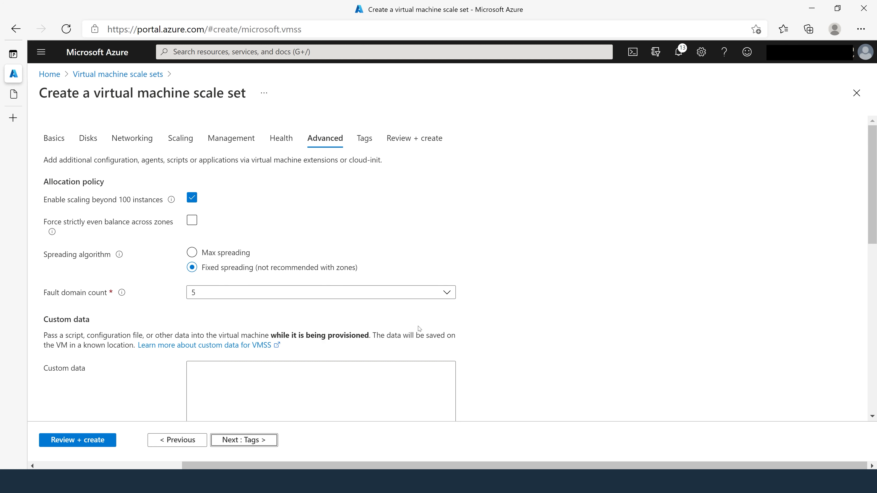
left_click(60, 445)
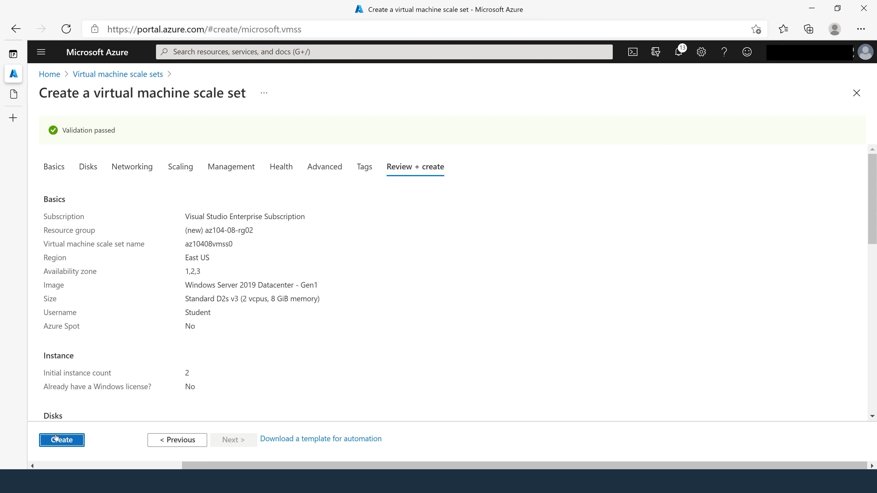
left_click(60, 440)
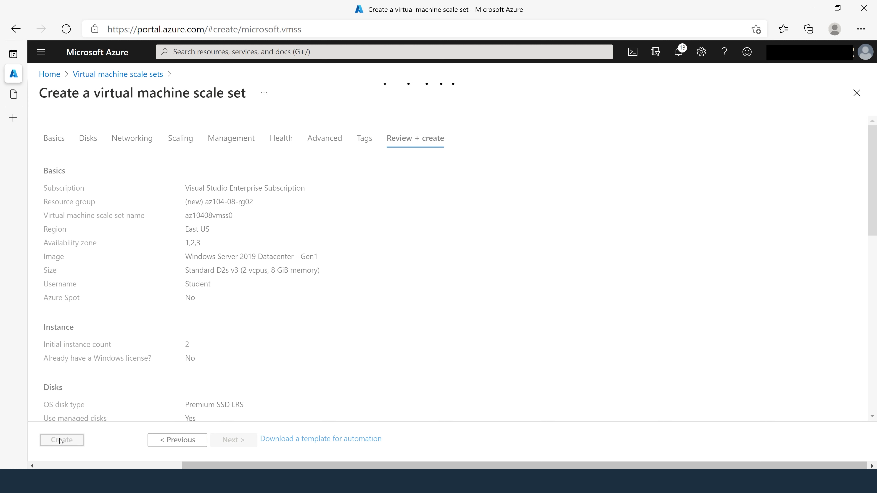
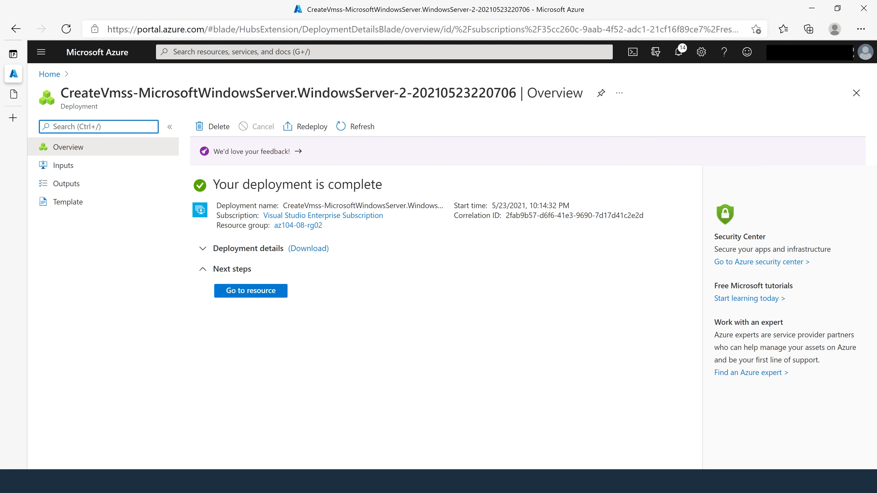
Find the storage accounts and examine the containers in az10408rg01diag931
left_click(507, 52)
type("stor")
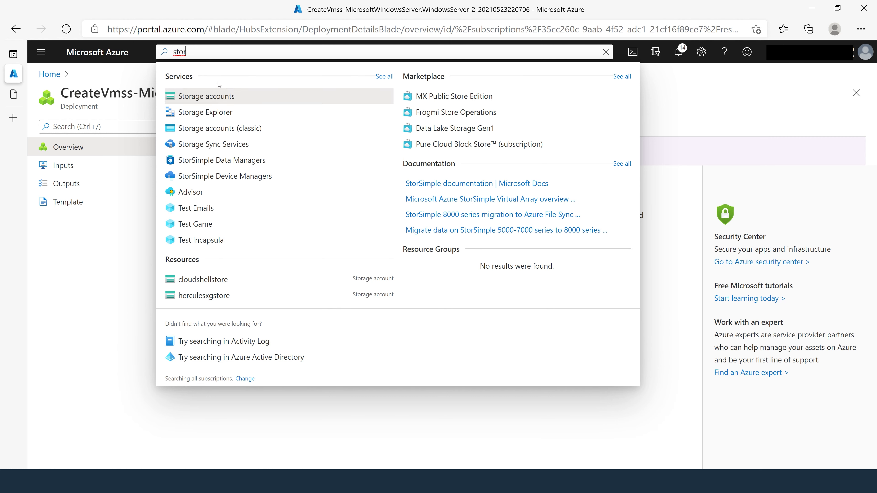
left_click(209, 96)
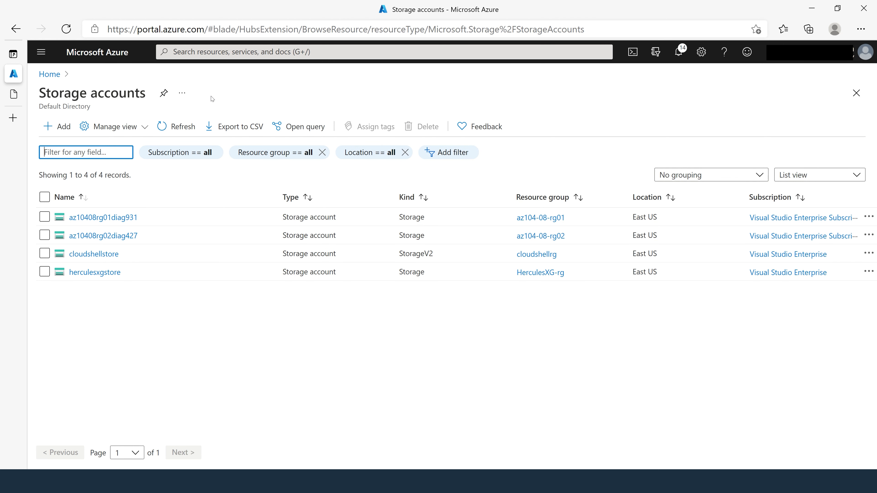
left_click(102, 218)
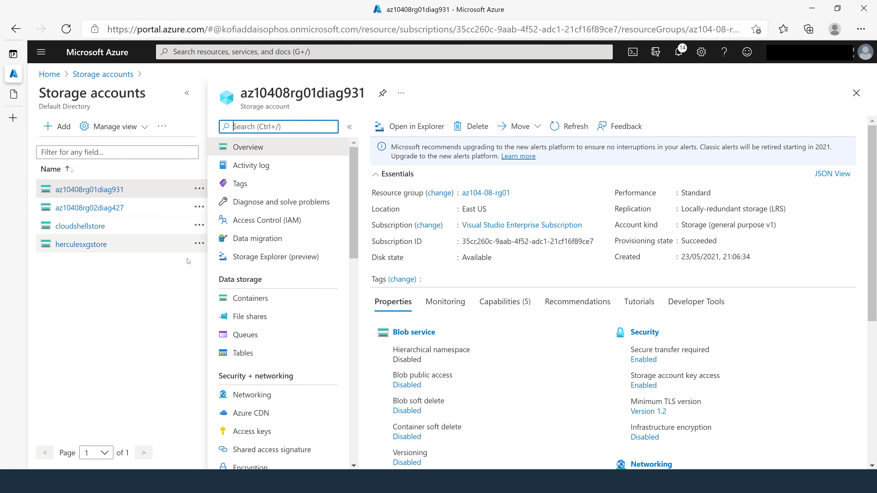
left_click(251, 301)
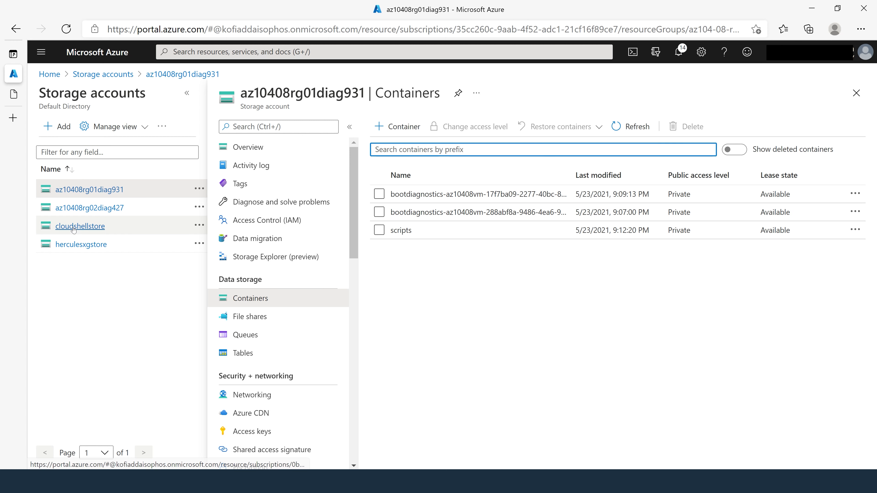
Create a container named scripts in the az10408rg02diag427 storage account
left_click(89, 208)
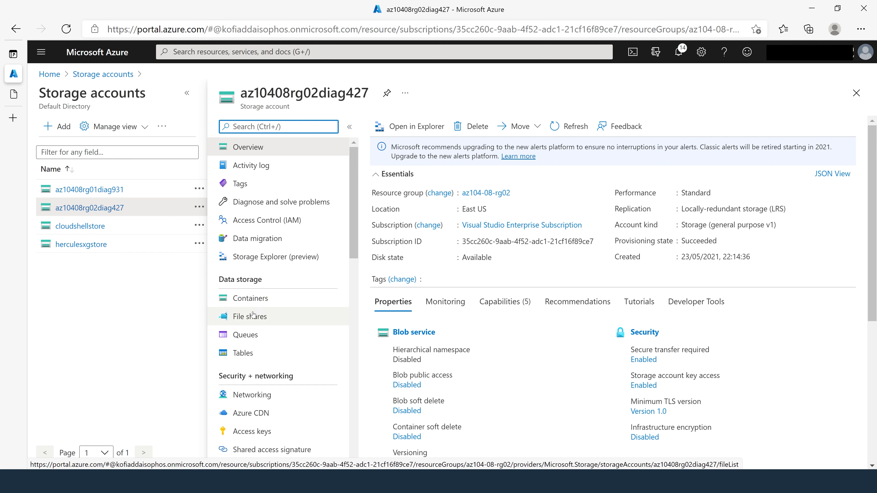
left_click(262, 299)
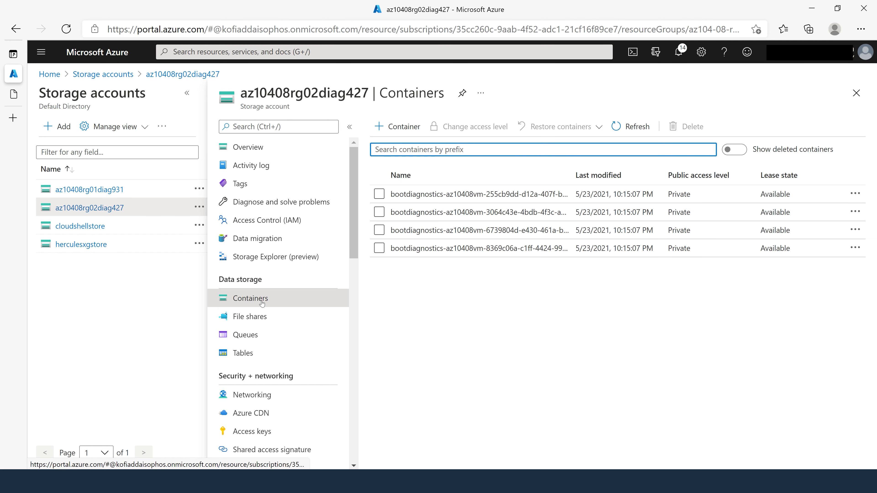
left_click(410, 128)
type("scripts")
left_click(736, 454)
Upload the az104-08-install_IIS script from the Labs 08 folder to the scripts container
left_click(403, 267)
left_click(220, 127)
left_click(859, 128)
left_click(859, 126)
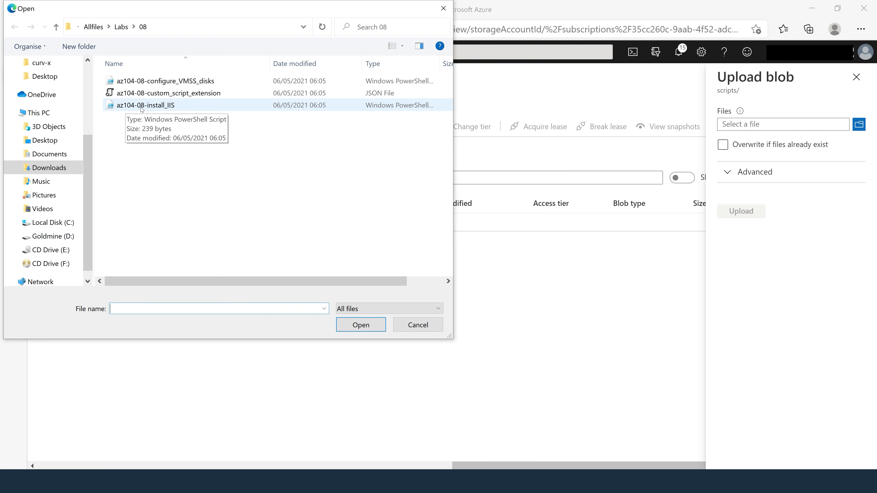
left_click(158, 110)
left_click(360, 325)
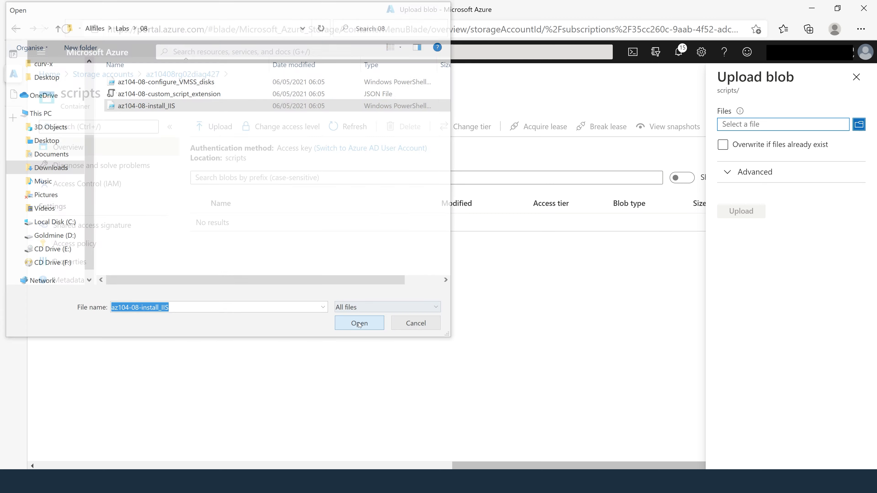
left_click(743, 212)
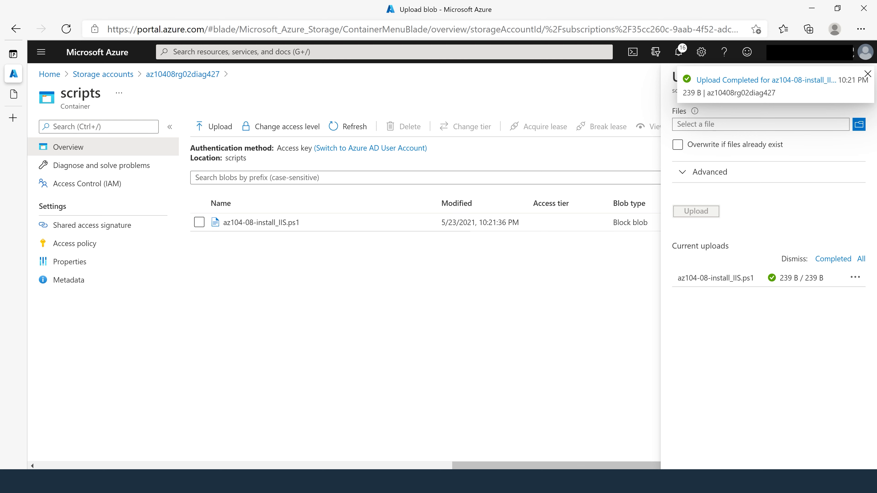
Search for virtual machine scale sets and open az10408vmss0 to access its settings
left_click(373, 52)
type("s")
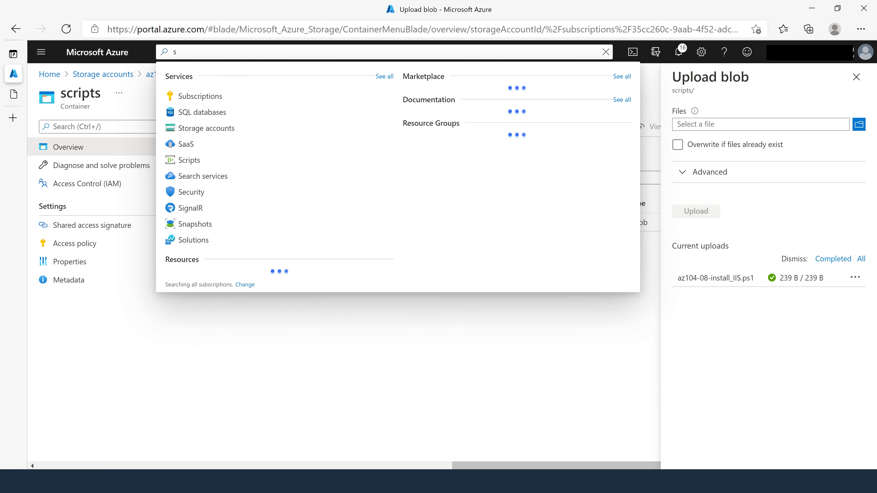
key("BackSpace")
type("v")
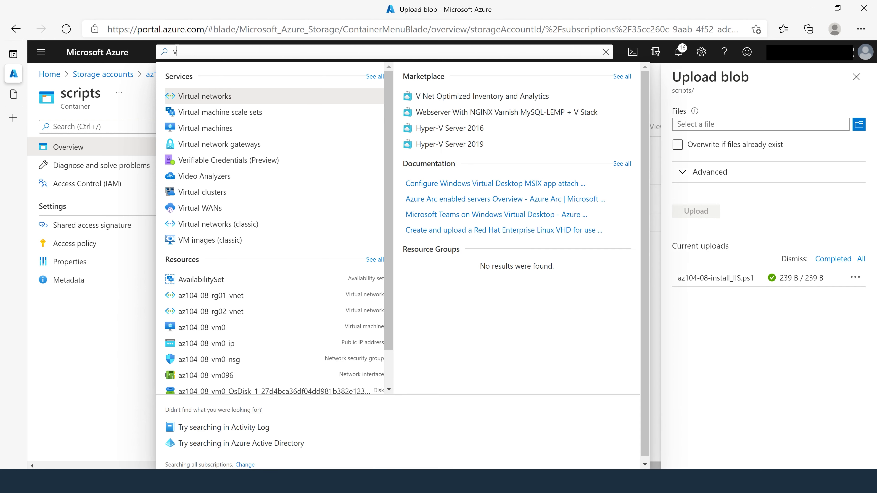
type("mss")
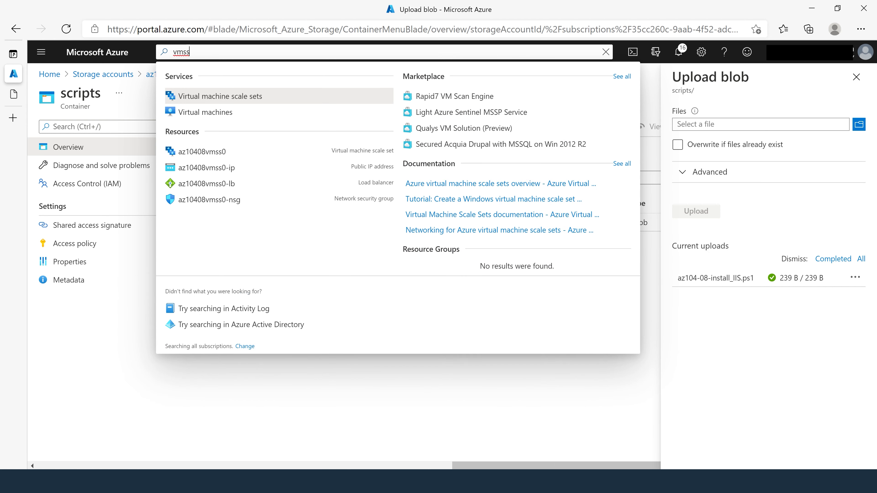
left_click(240, 100)
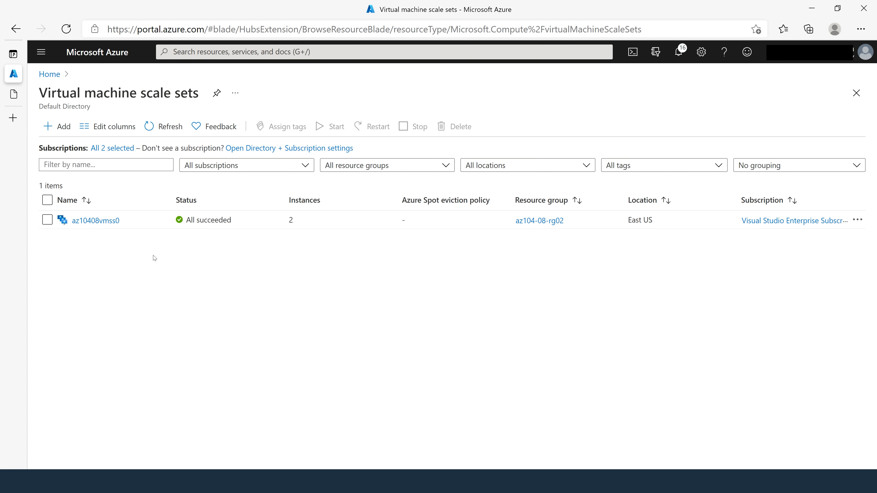
left_click(109, 223)
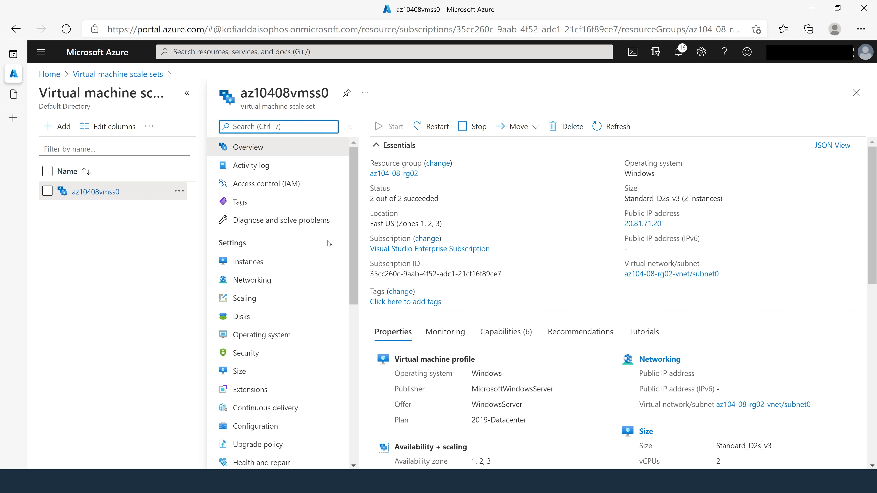
scroll(332, 238, "down", 1)
scroll(333, 237, "down", 3)
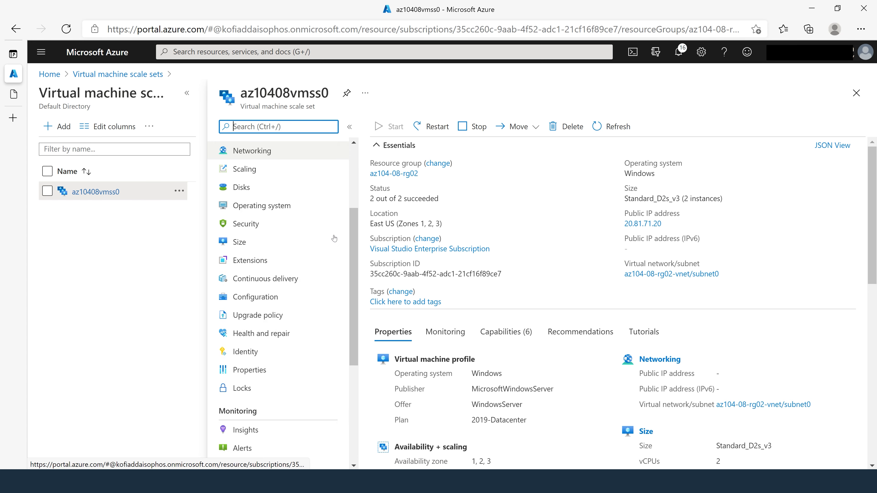
Start adding a Custom Script Extension to the az10408vmss0 scale set
left_click(259, 241)
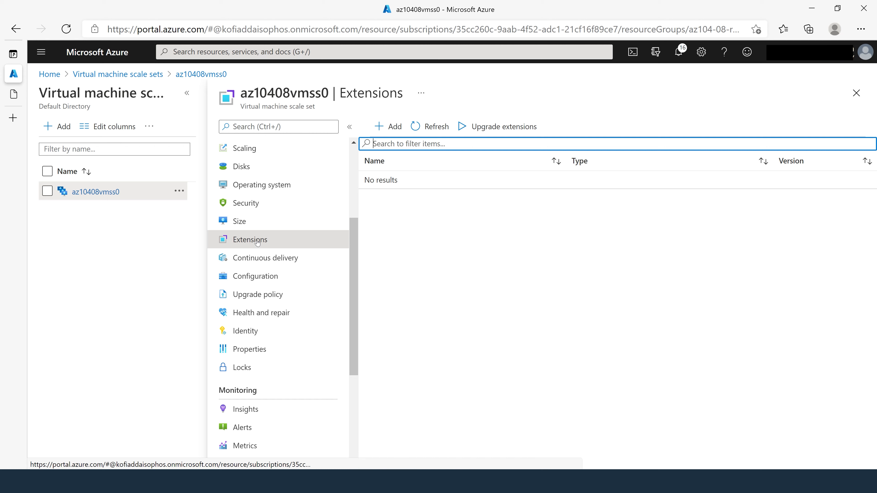
left_click(388, 127)
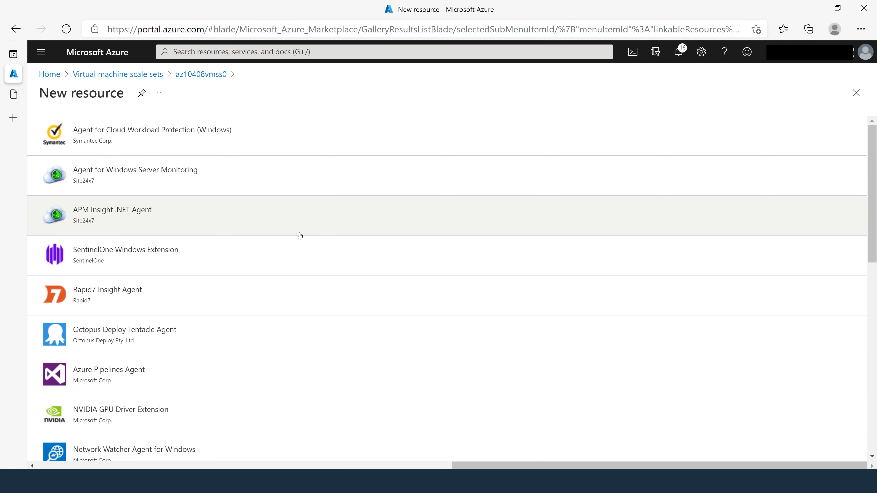
scroll(299, 236, "down", 4)
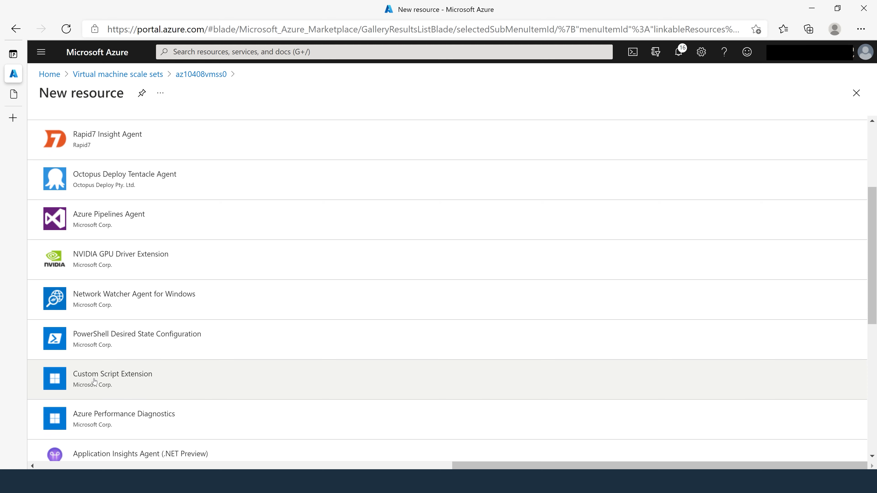
left_click(158, 379)
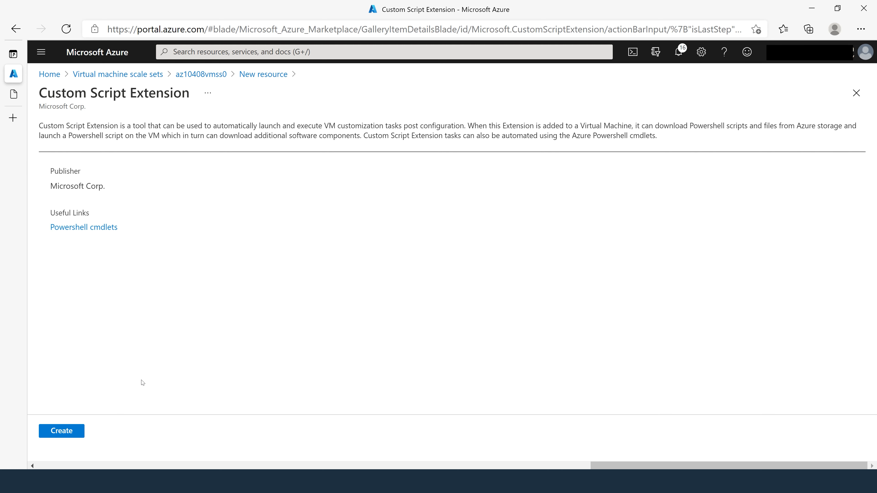
left_click(65, 434)
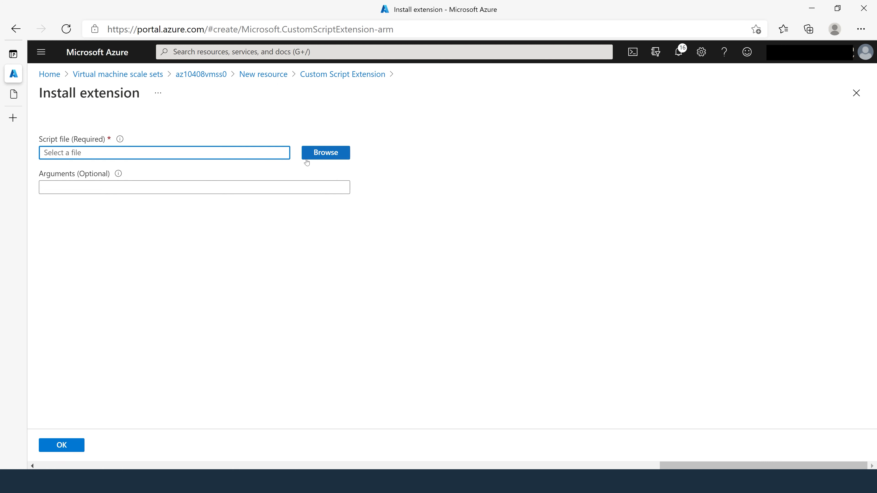
Choose az104-08-install_IIS.ps1 from the scripts container in az10408rg02diag427 as the script file and install the extension
left_click(331, 156)
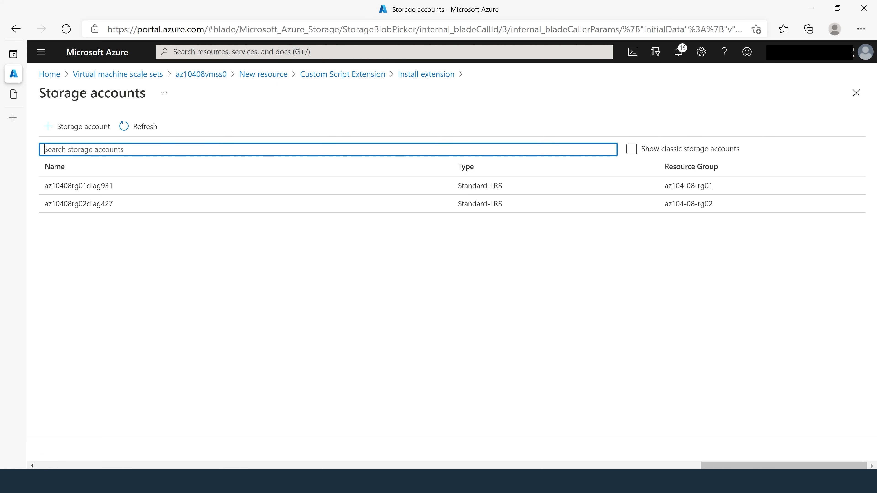
left_click(104, 204)
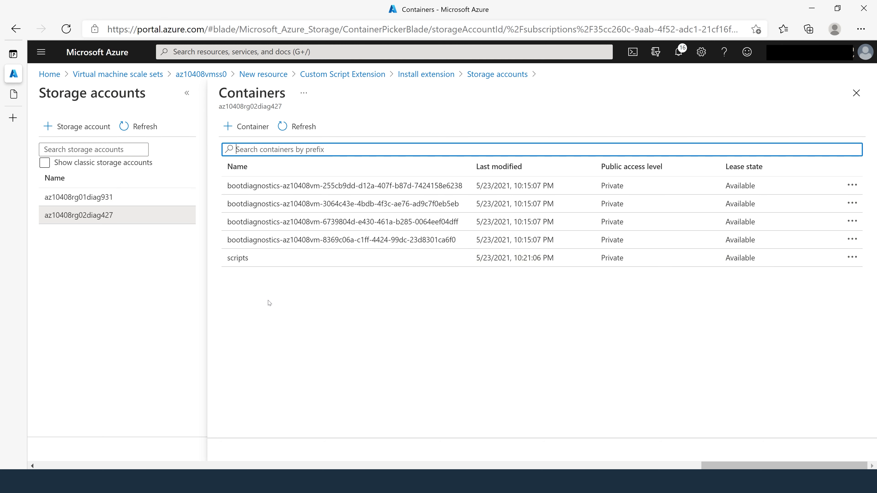
left_click(278, 264)
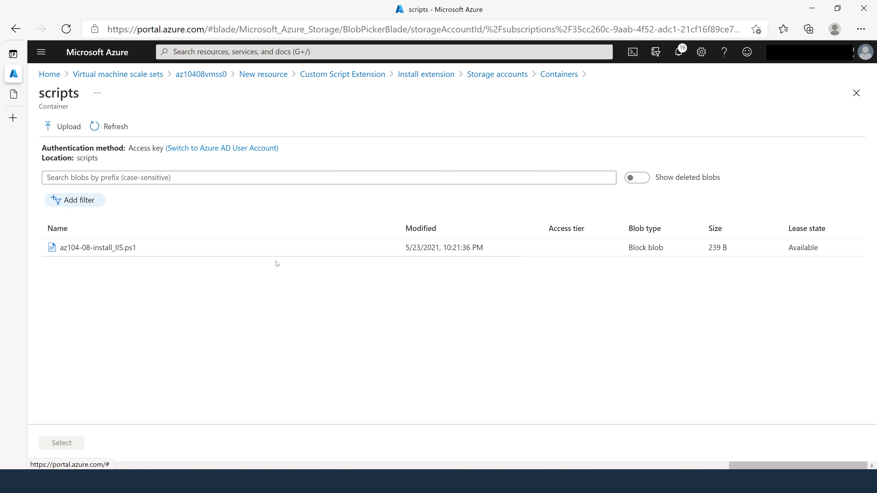
left_click(96, 249)
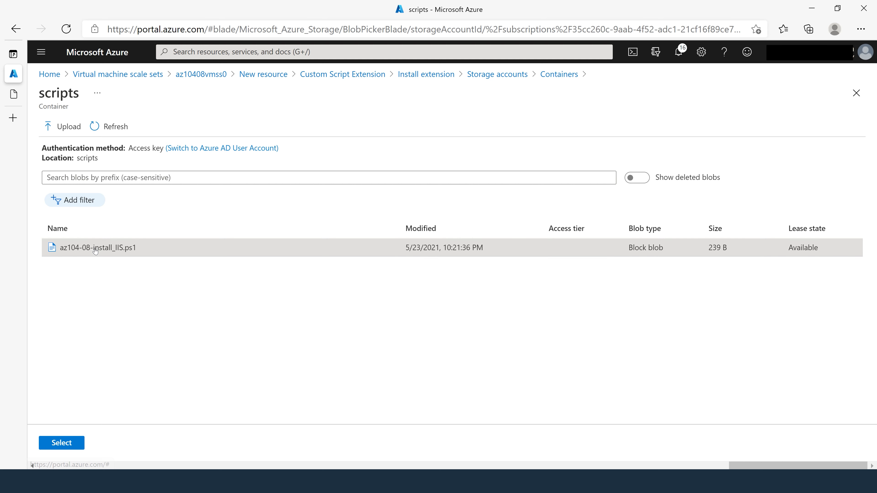
left_click(67, 443)
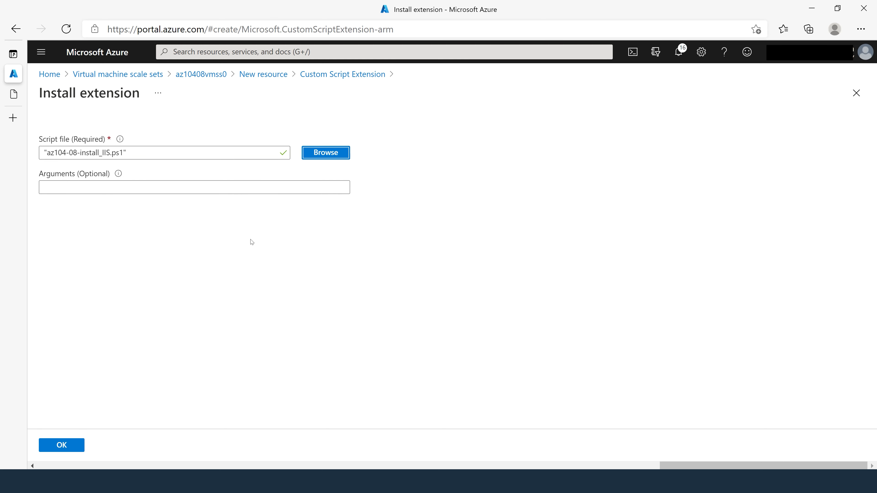
left_click(62, 446)
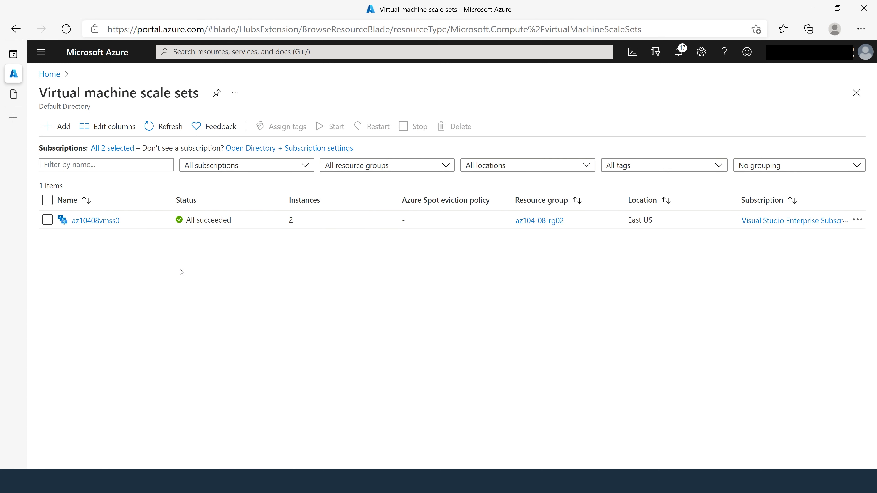
Upgrade both az10408vmss0 instances, az10408vmss0_0 and az10408vmss0_2, to the latest model
left_click(92, 221)
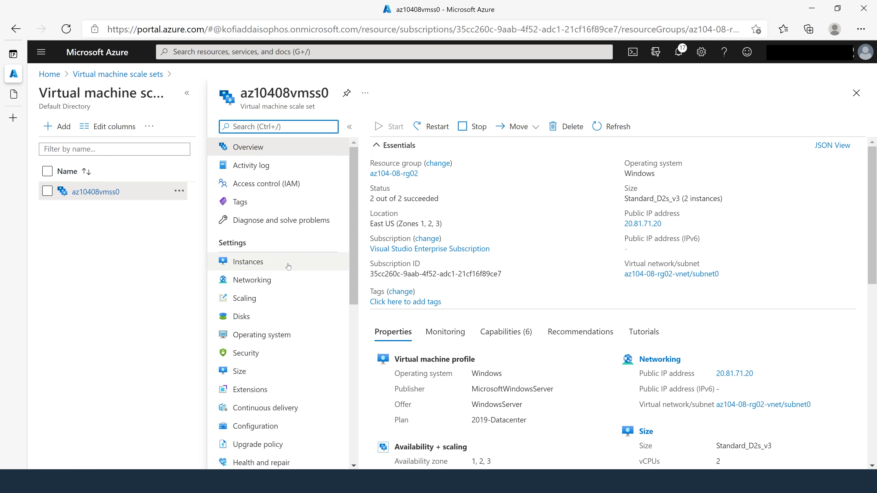
left_click(257, 264)
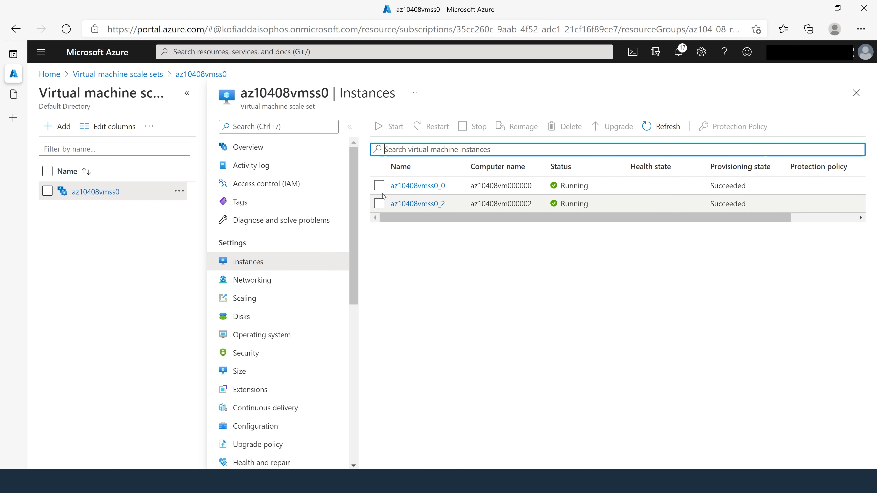
left_click(380, 186)
left_click(380, 204)
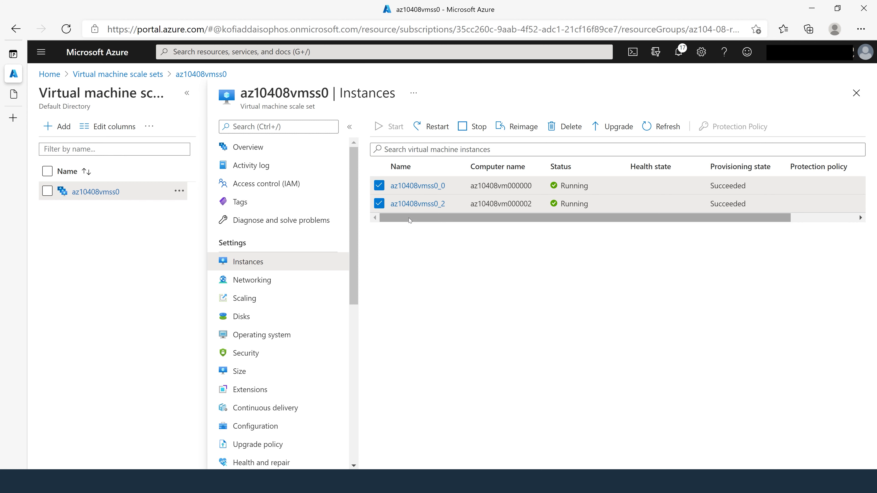
left_click(621, 128)
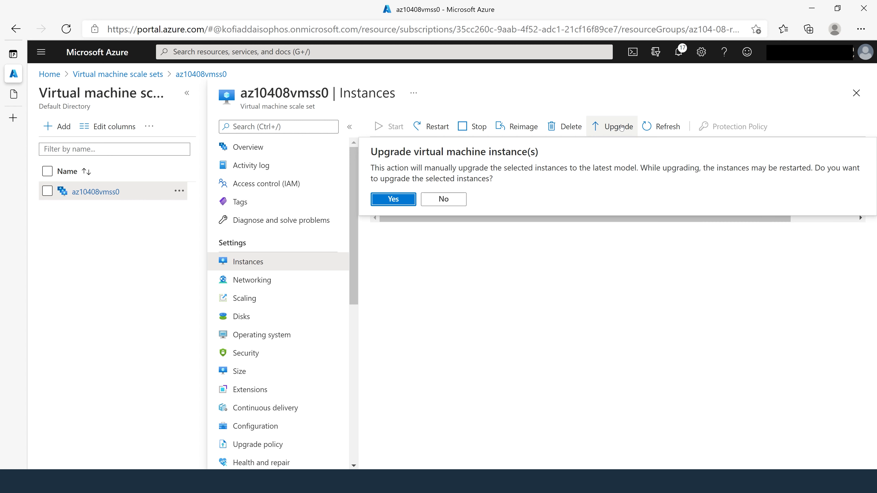
left_click(402, 200)
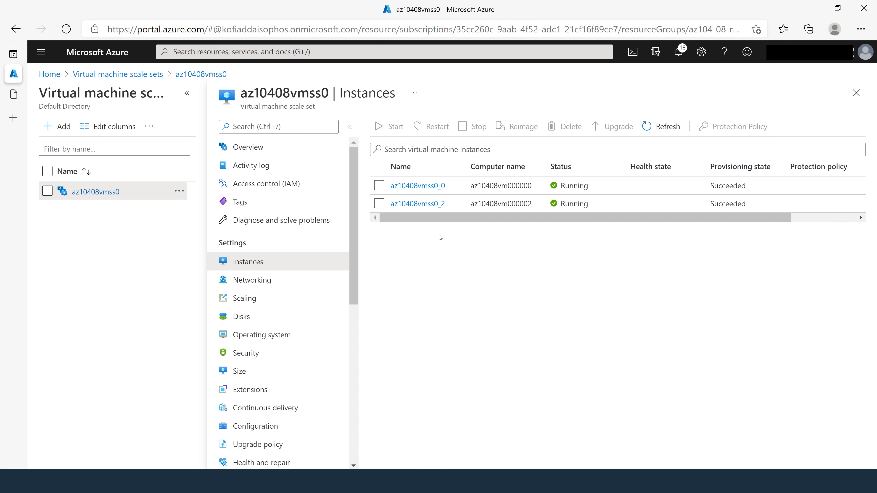
Search for load balancers, open az10408vmss0-lb and copy its public IP address
left_click(288, 48)
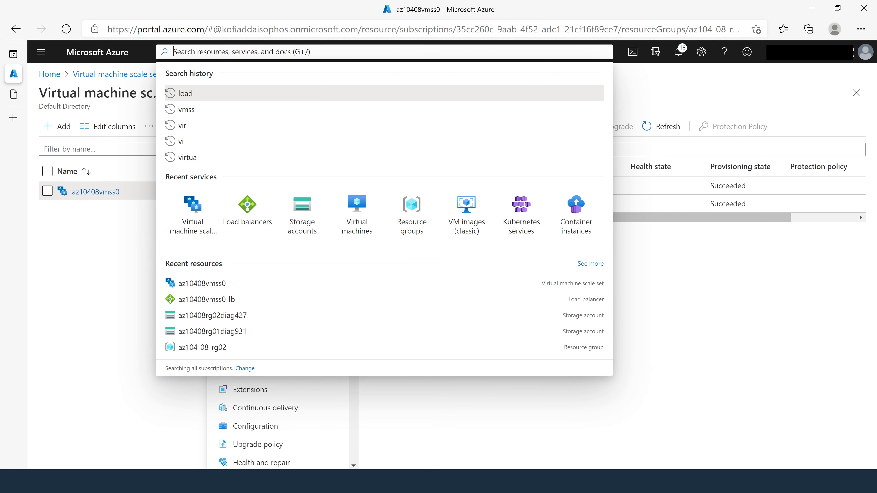
type("load")
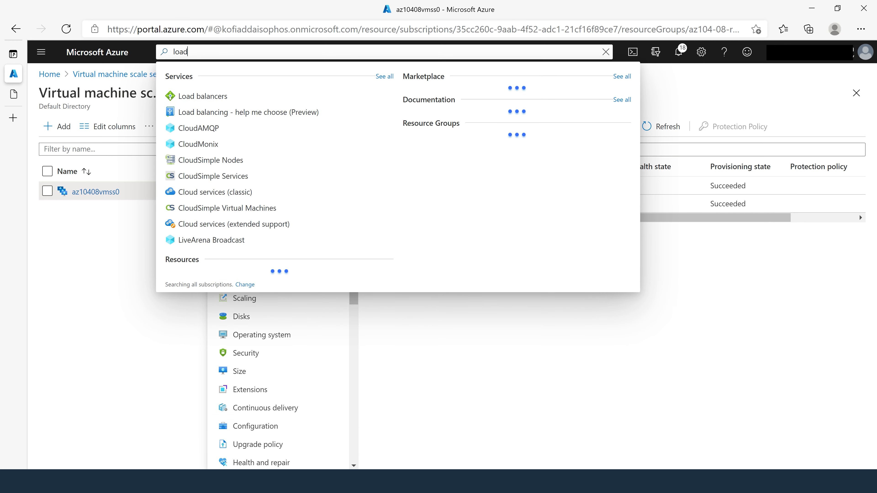
left_click(204, 97)
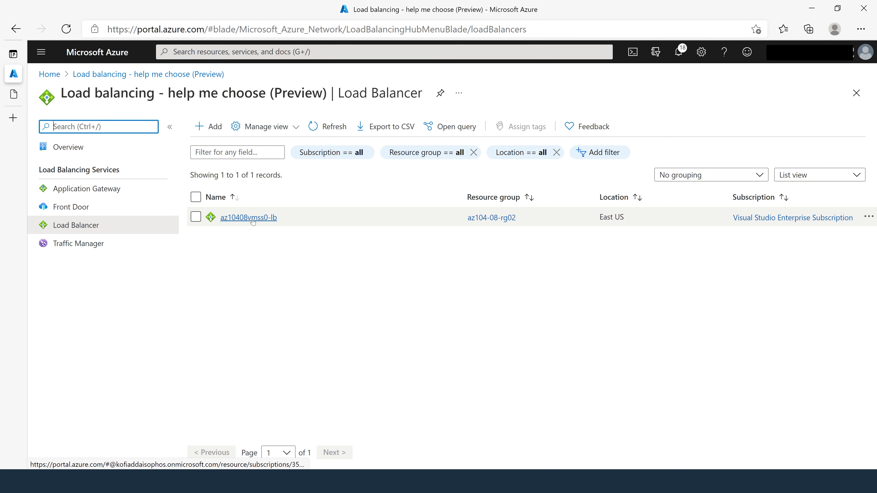
left_click(248, 221)
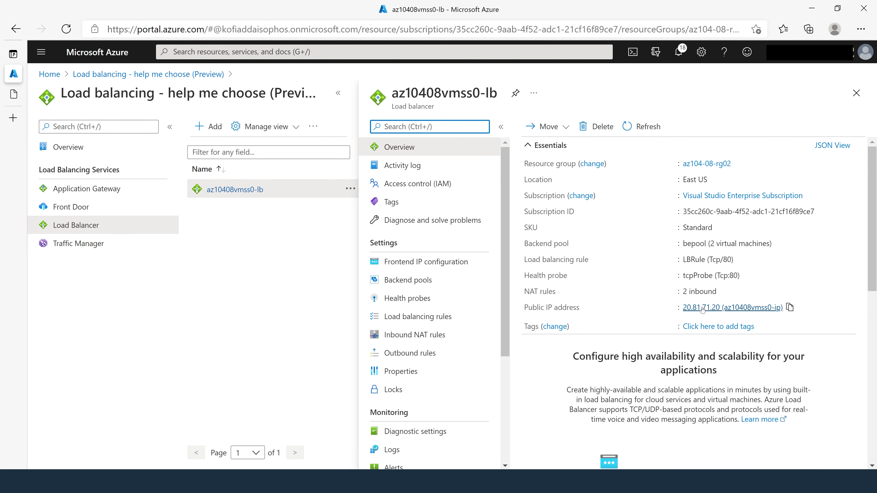
left_click_drag(684, 309, 721, 307)
key("ctrl+c")
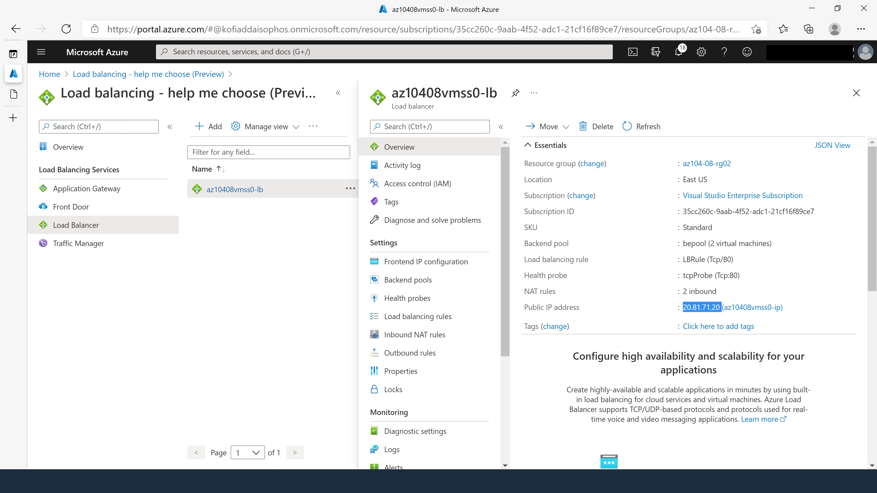
Load the copied public IP address in a new browser tab and examine the page the scale set serves
left_click(13, 119)
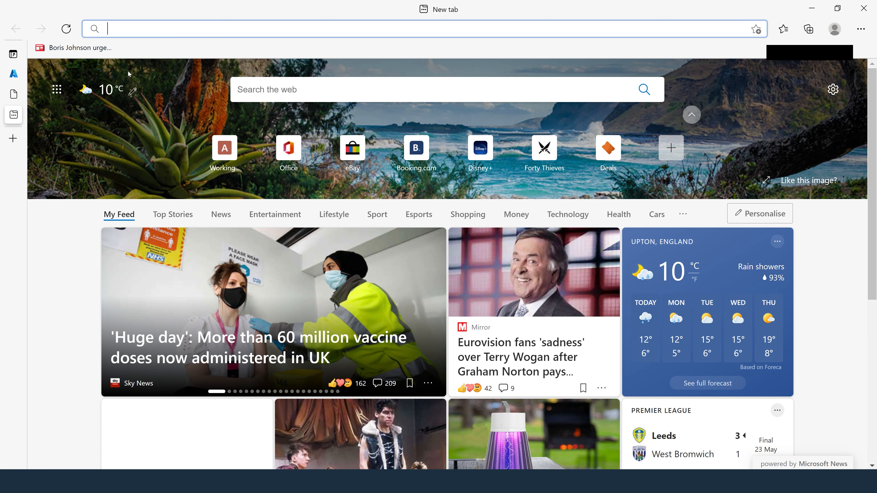
key("ctrl+v")
key("Return")
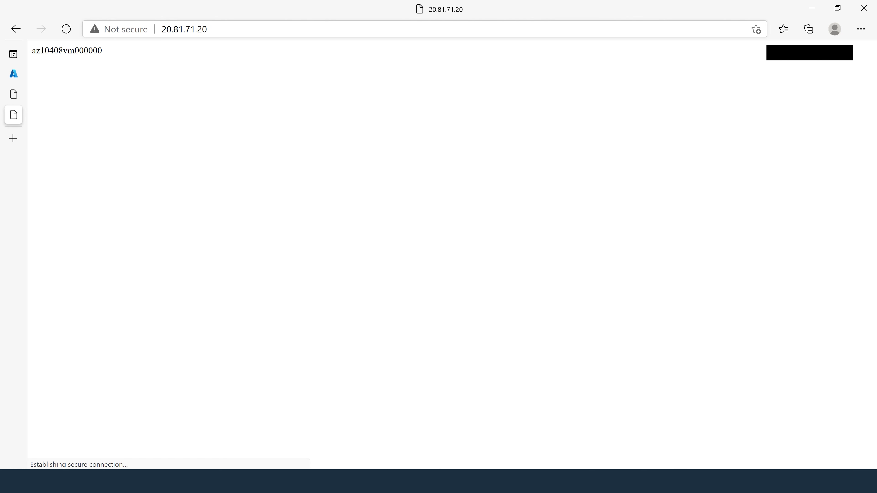
left_click_drag(112, 55, 31, 52)
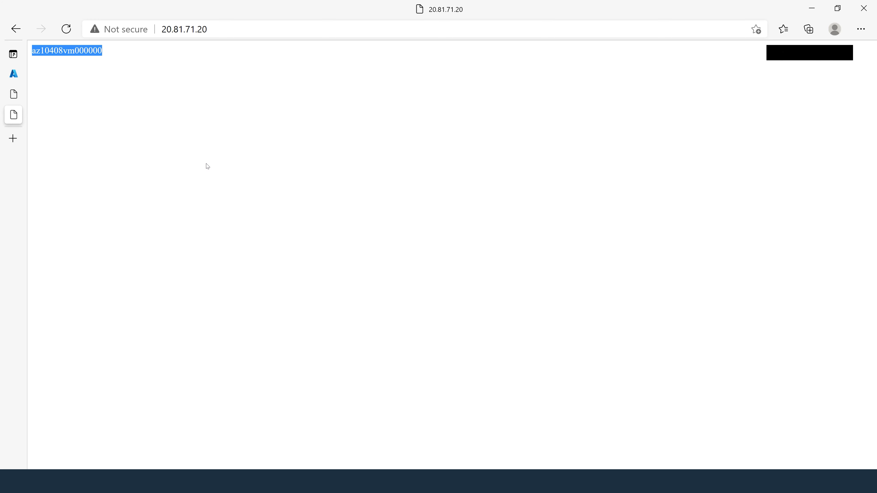
left_click(219, 175)
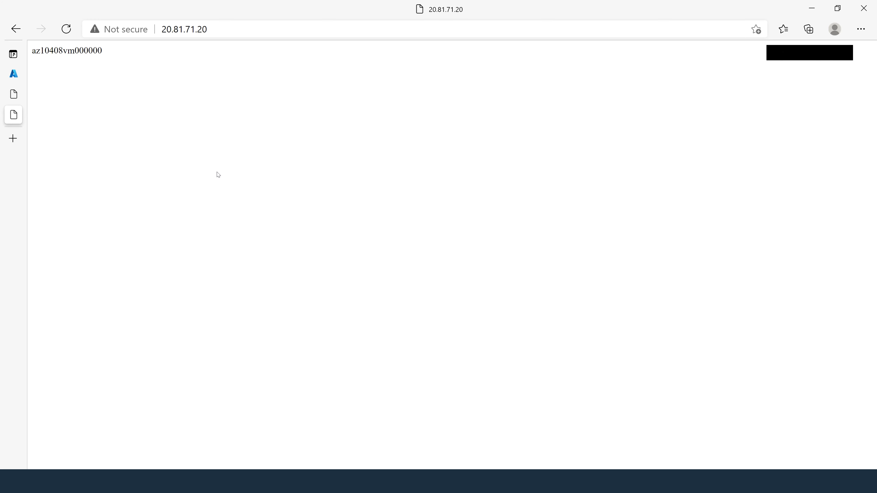